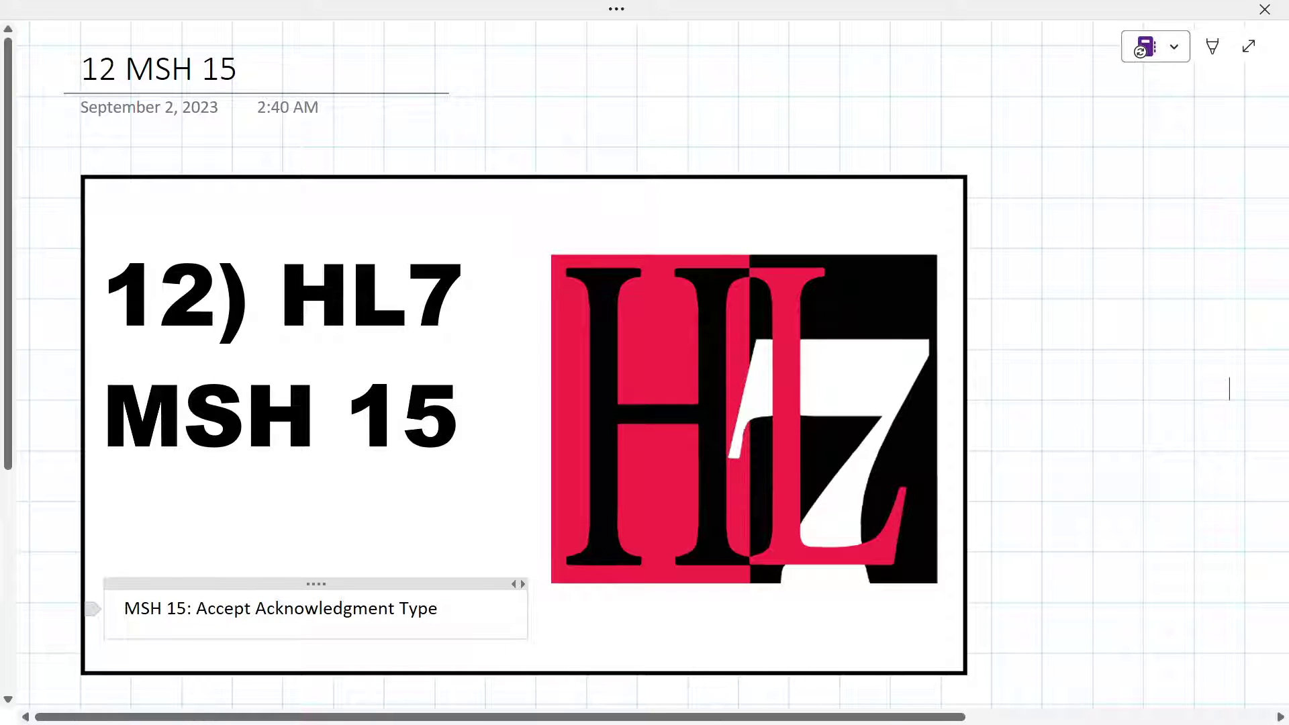
- Switch to HL7 Soup and open the allowed values of the Accept Acknowledgment Type field (MSH-15) in the admit/visit message header
drag(196, 608, 466, 623)
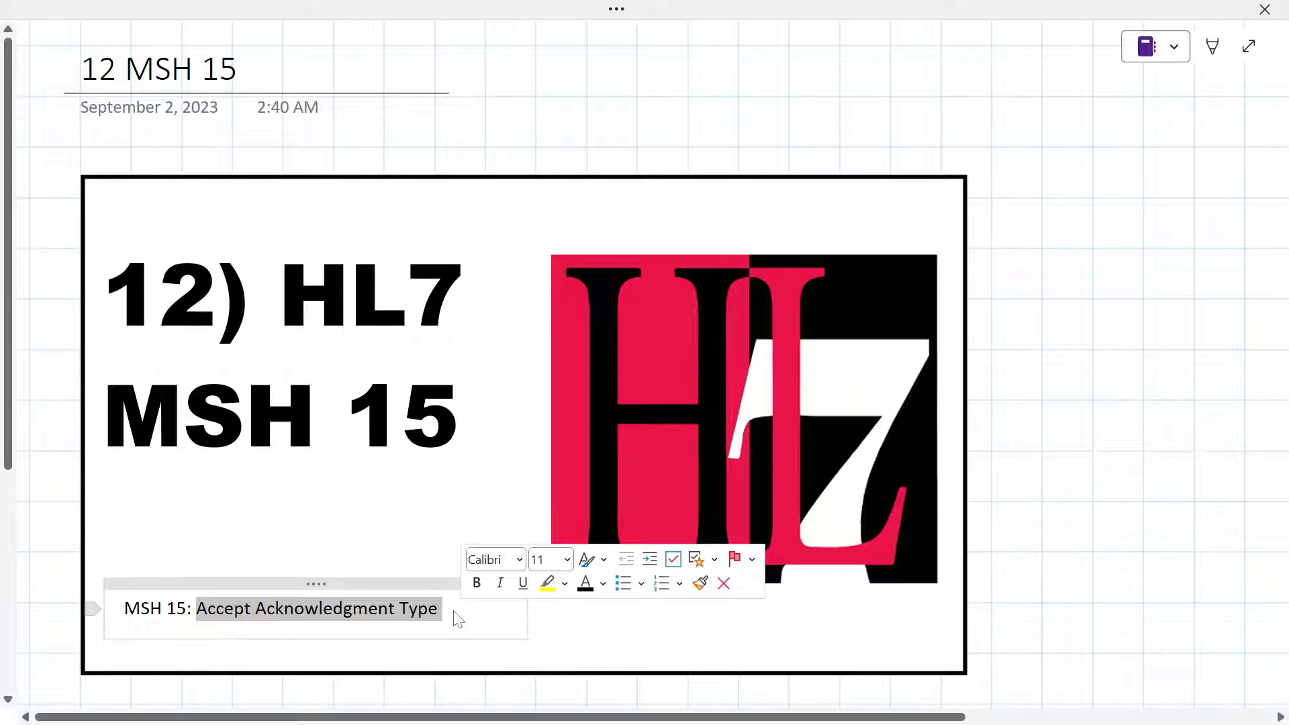
key(alt+Tab)
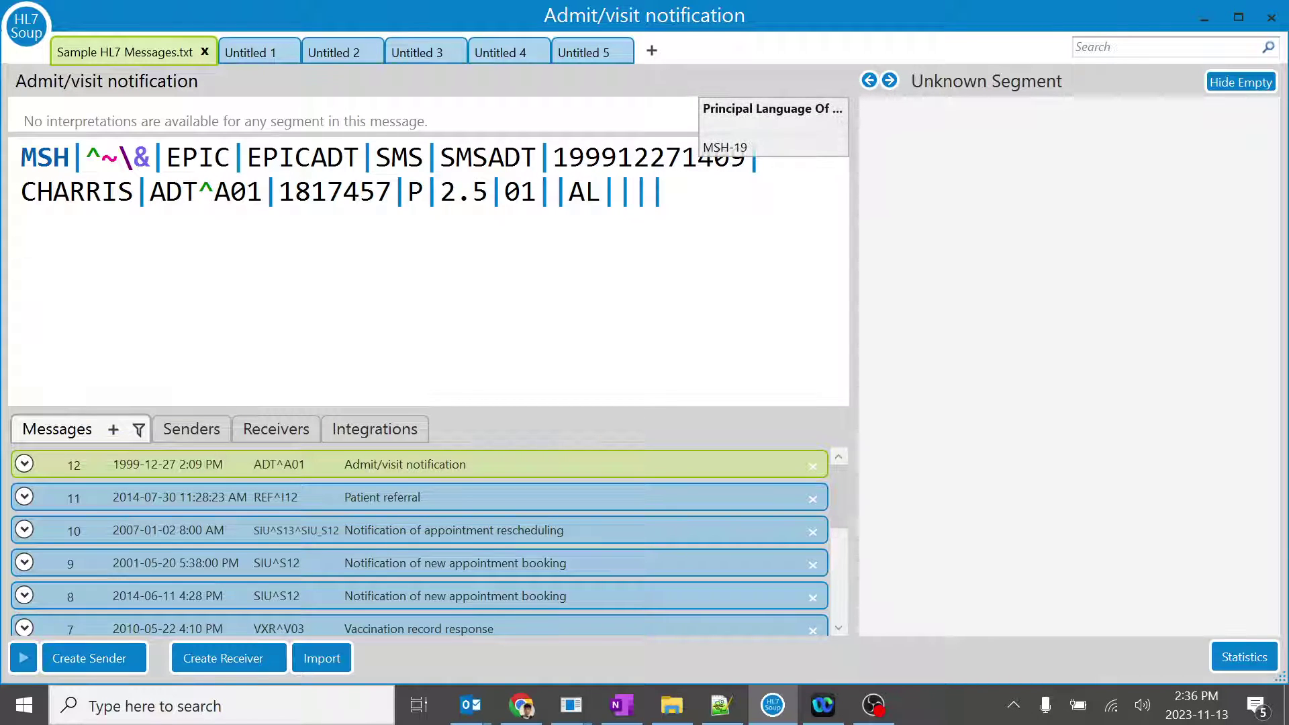
drag(663, 192, 36, 157)
click(570, 193)
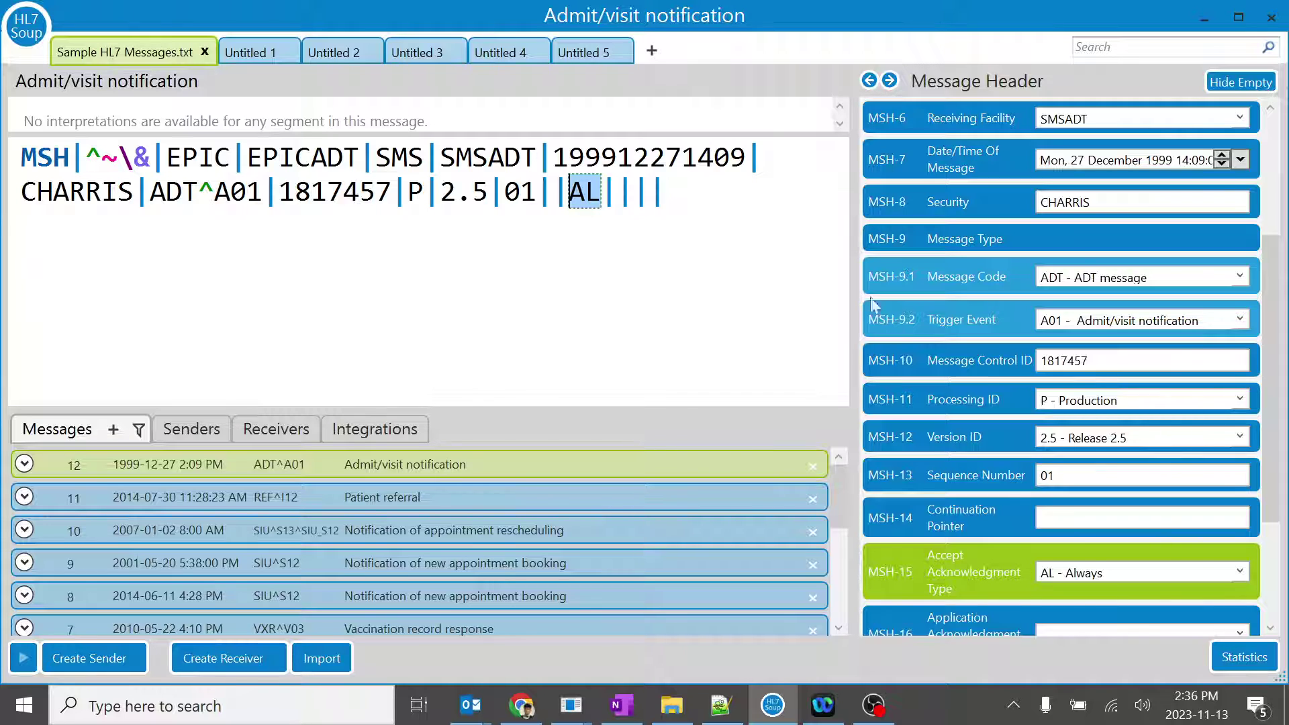
click(598, 191)
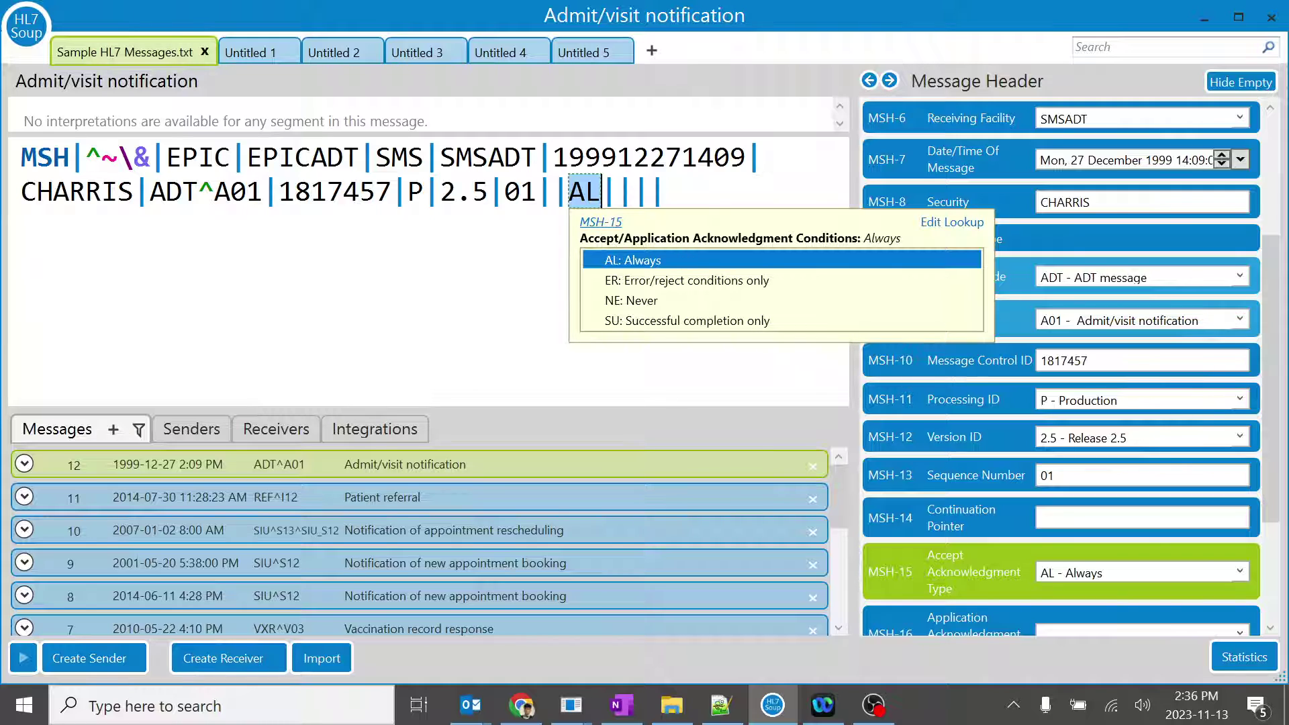
click(562, 225)
click(584, 191)
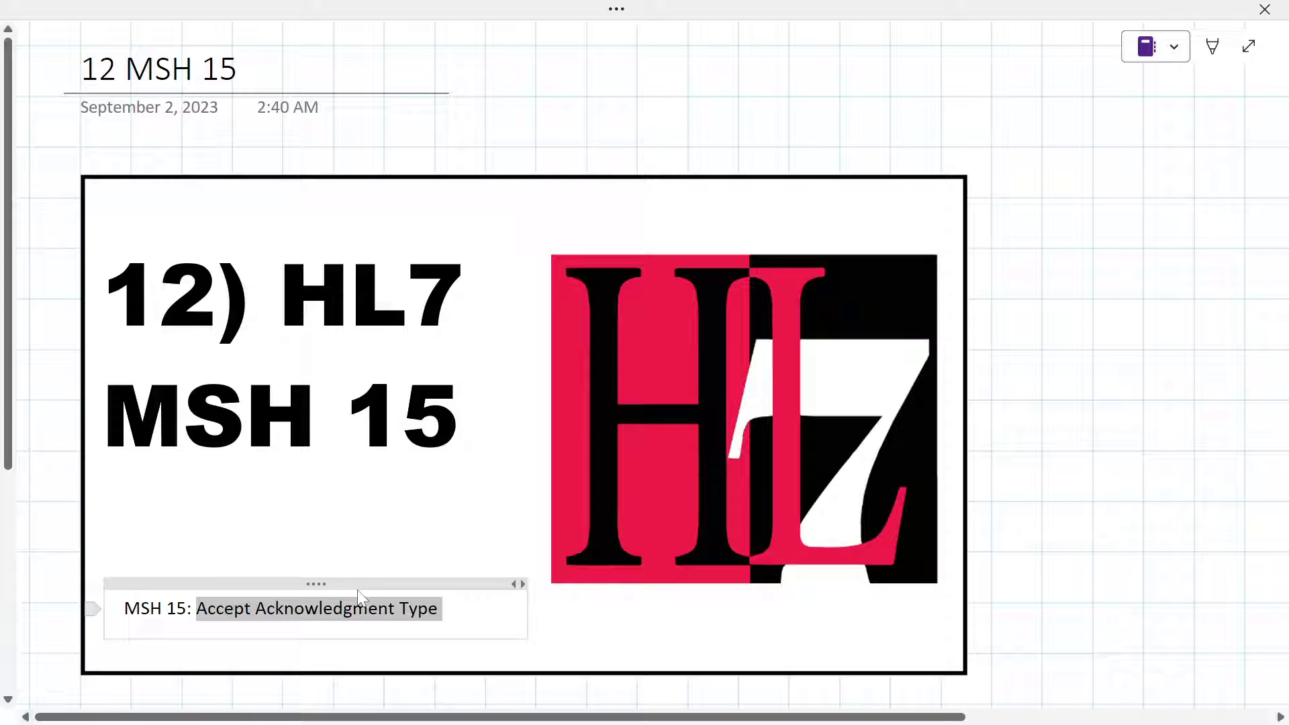
- In the OneNote table below the banner, fill the first empty row with "MSH 15 AL" for Sender and "Ack back" for Receiver
scroll(361, 596, down, 5)
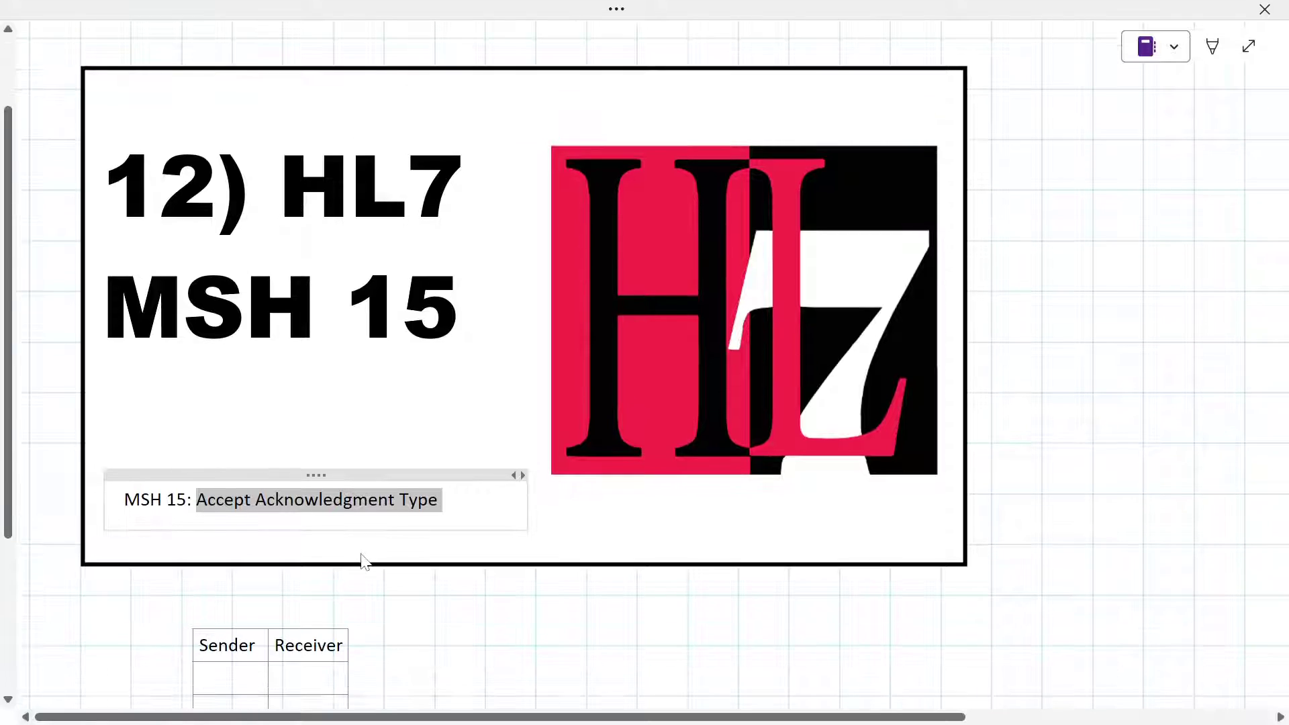
scroll(645, 362, up, 2)
click(201, 459)
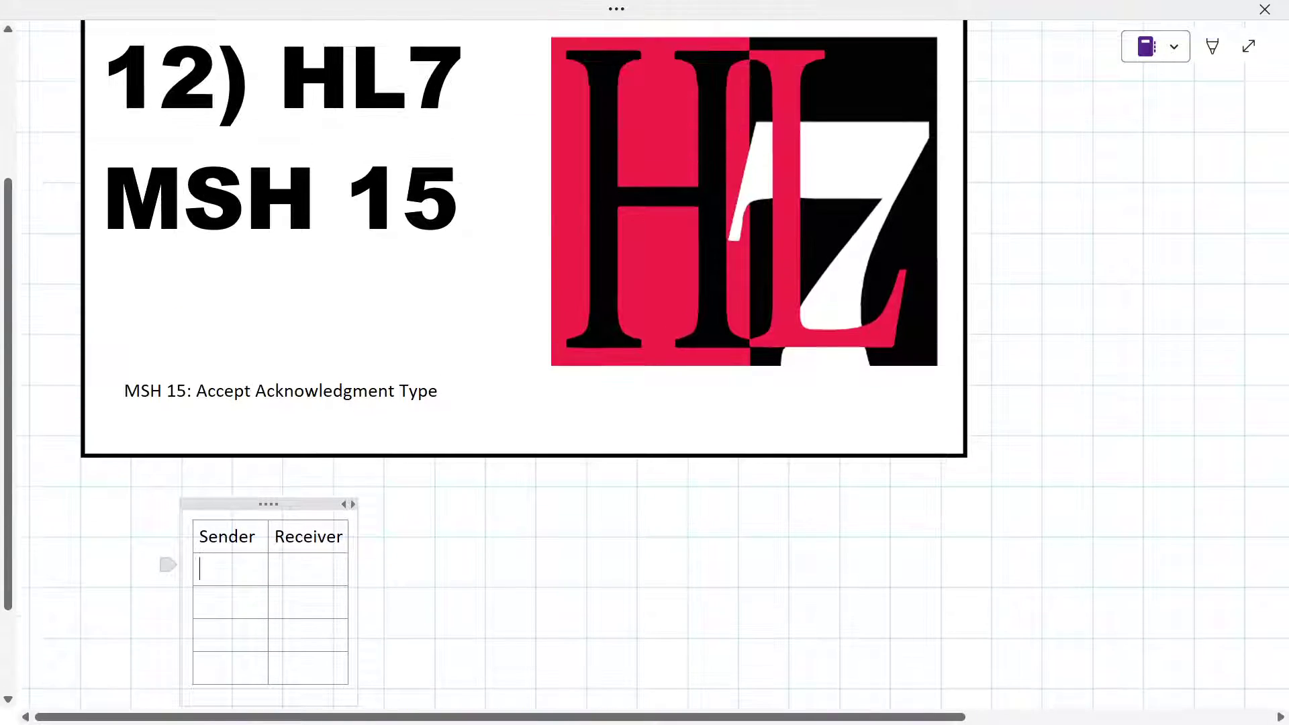
text(AL)
key(alt+Tab)
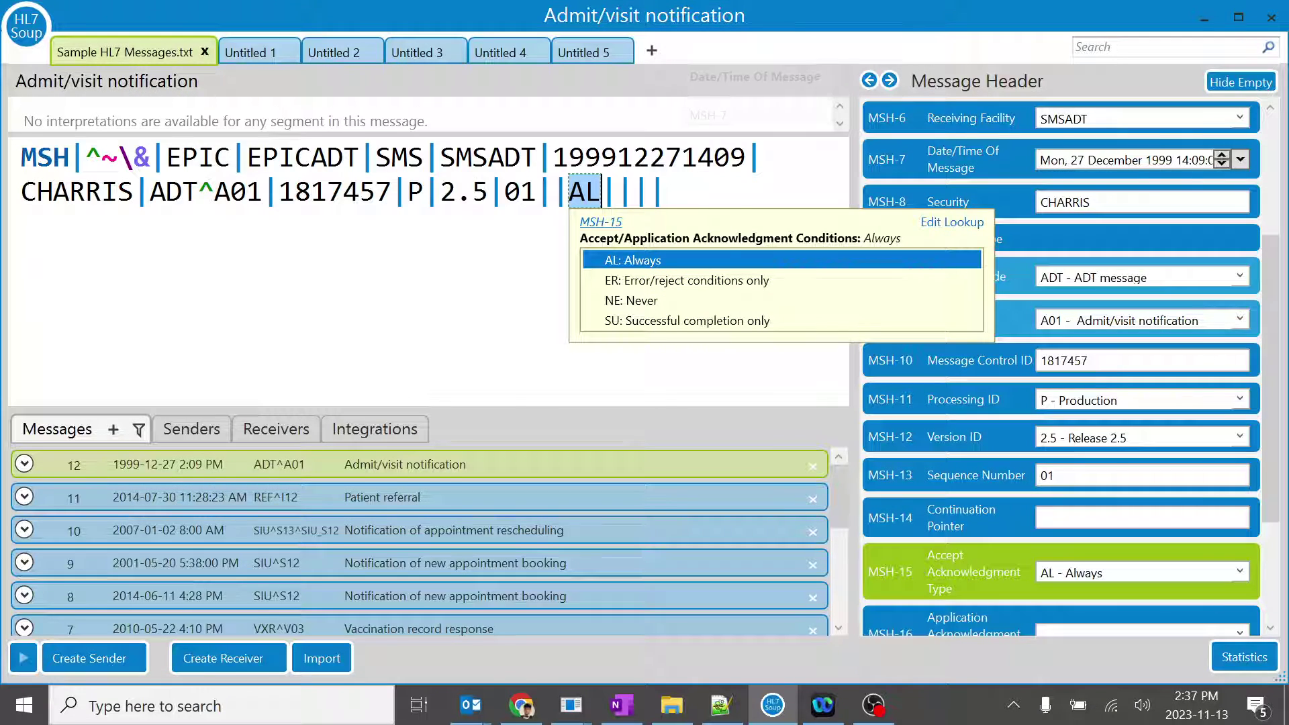
key(alt+Tab)
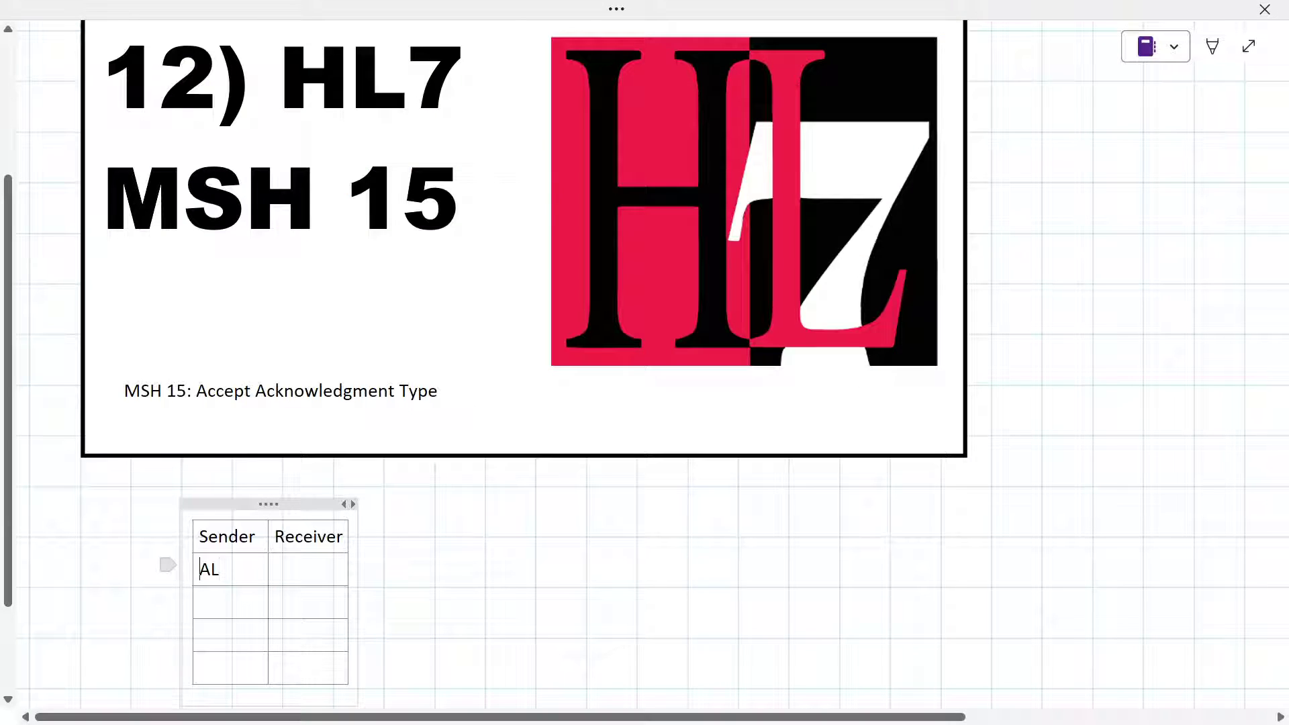
text(MSH 15)
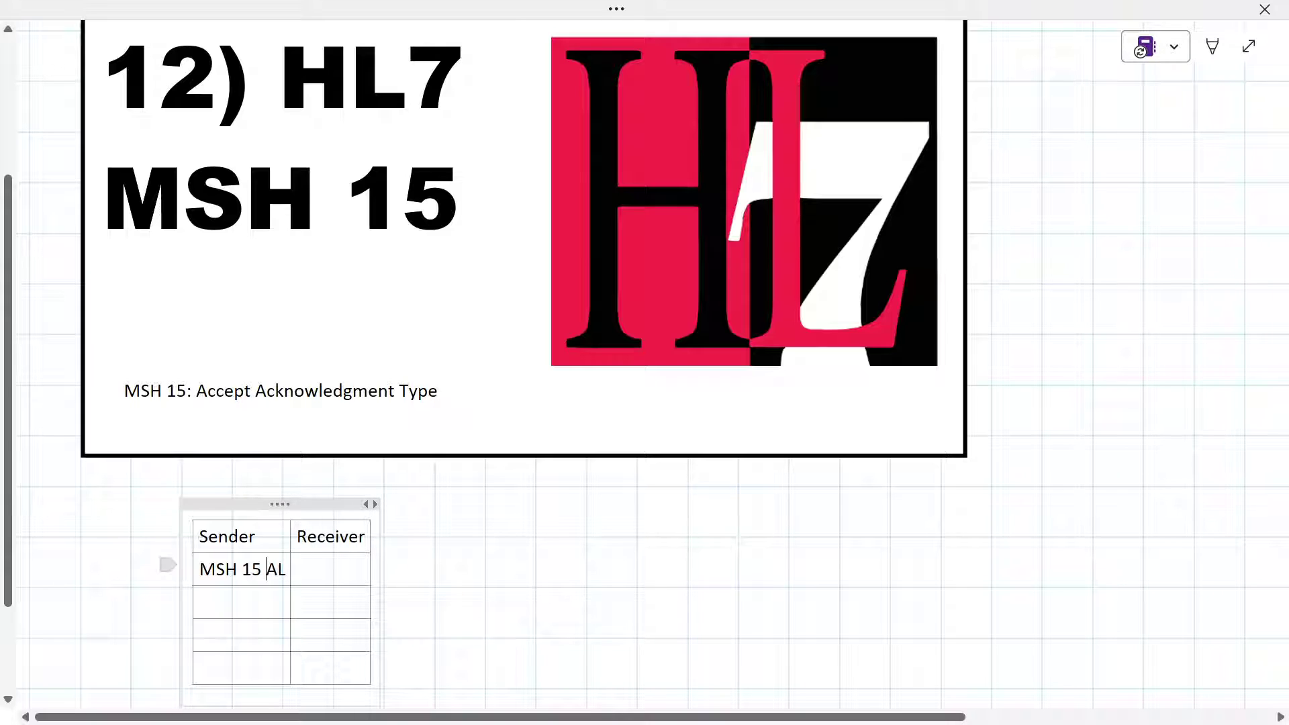
click(297, 568)
text(Ack back)
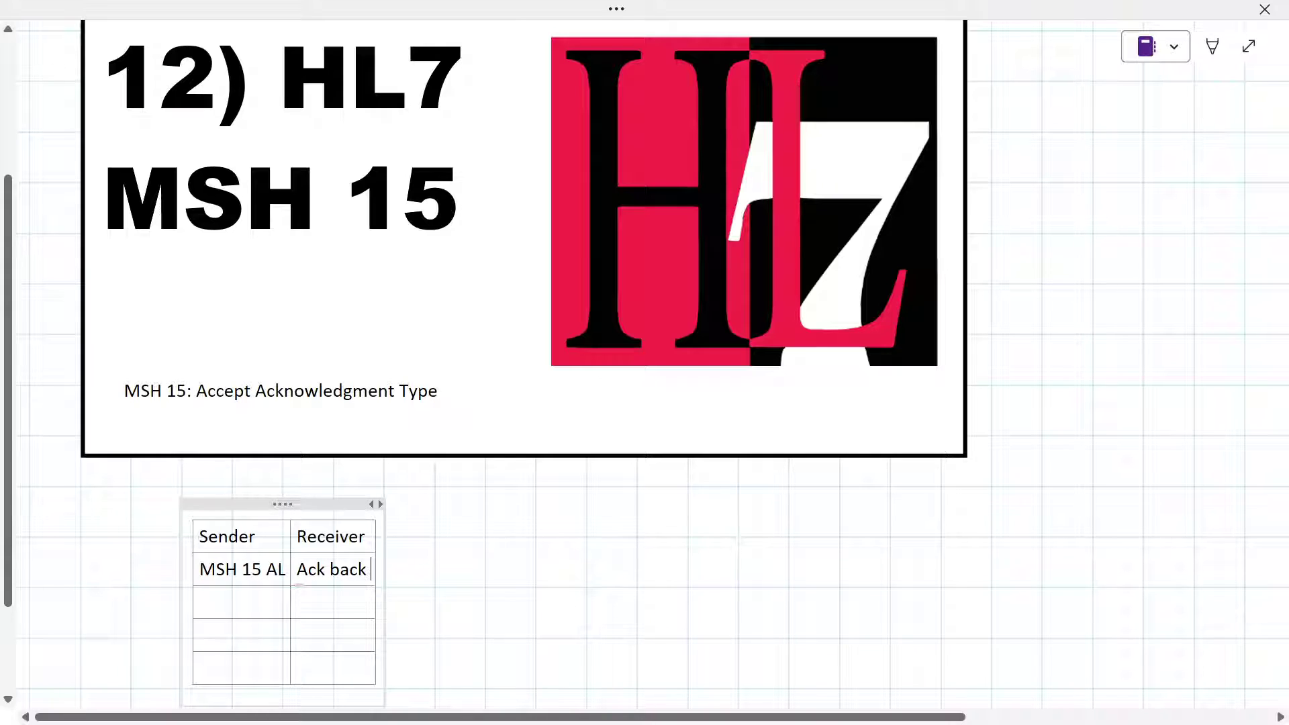
- Switch to HL7 Soup and set the MSH-15 field to ER, Error/reject conditions only
key(alt+Tab)
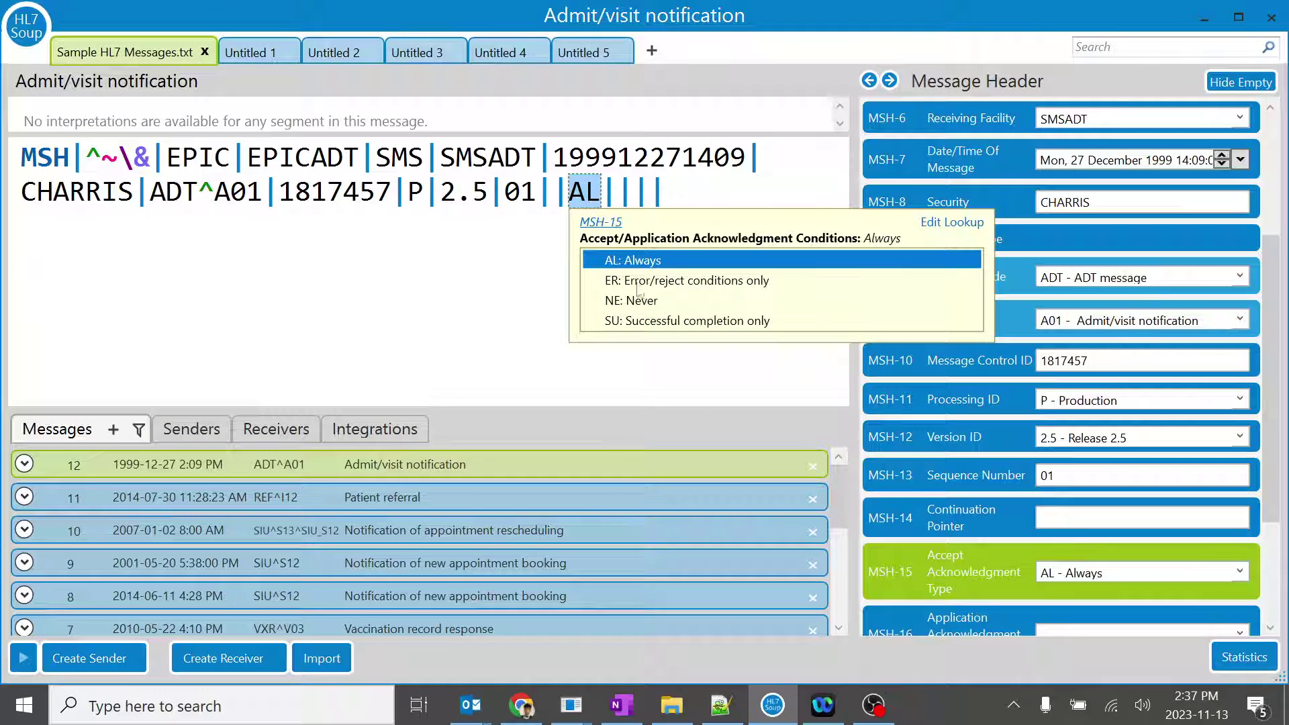
key(Down)
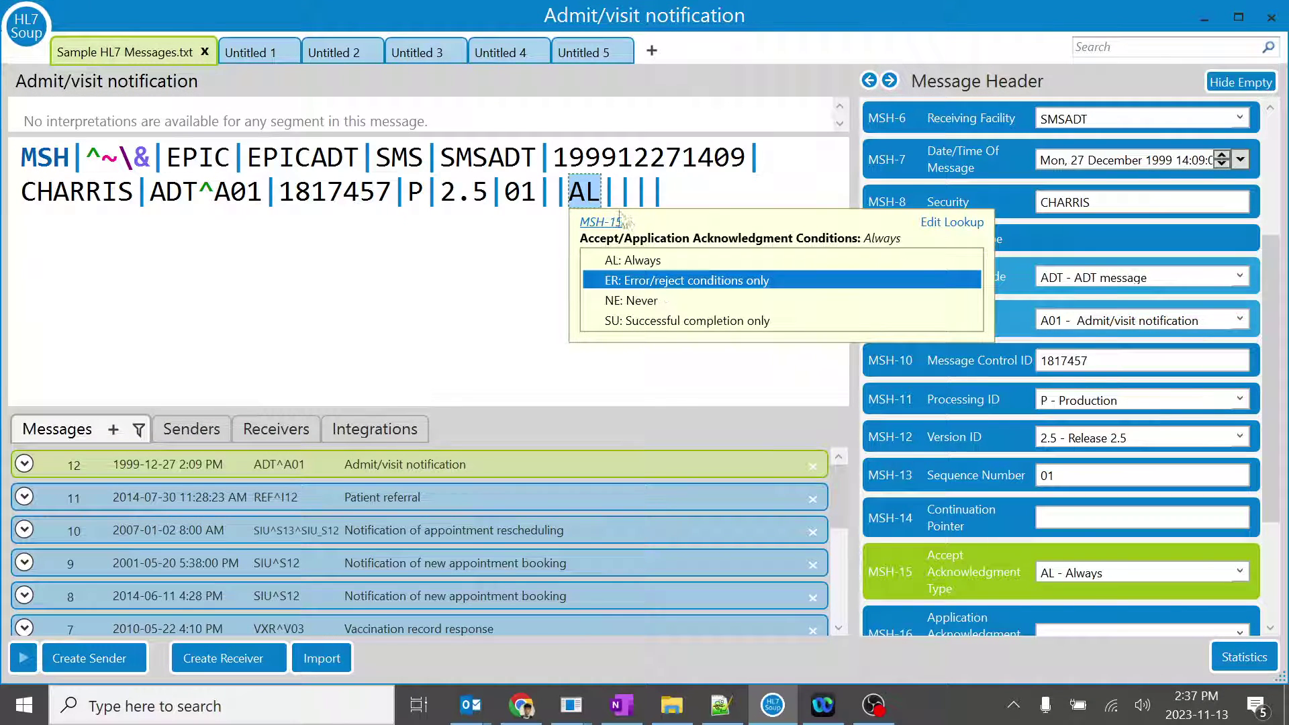
key(Return)
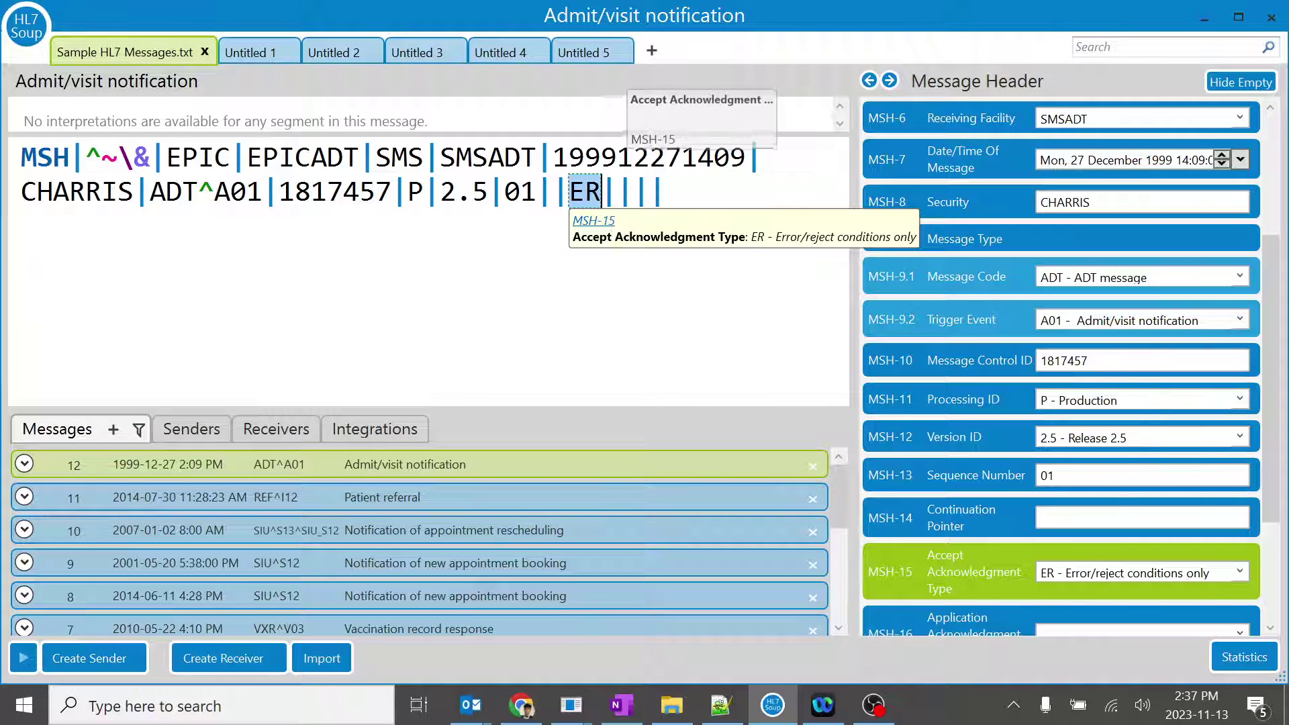
- In the next row of the OneNote table, enter "ER" under Sender and "Only incase of errors" under Receiver
key(alt+Tab)
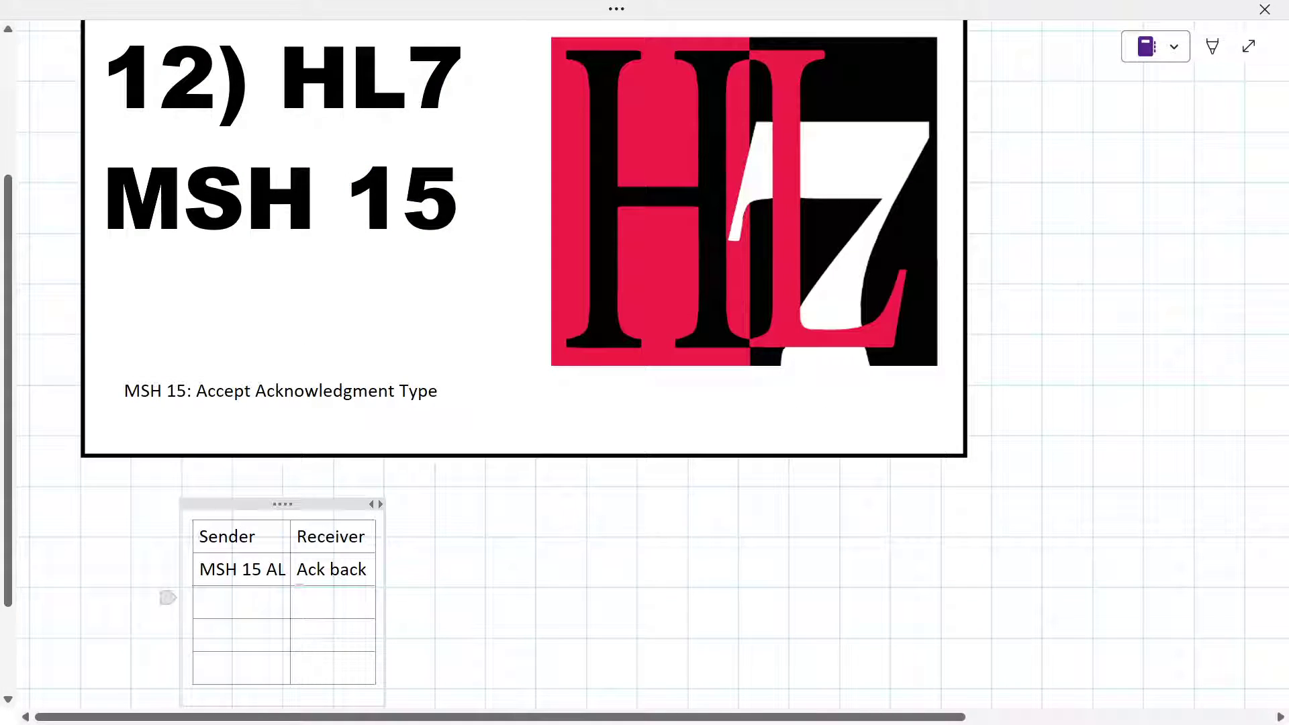
text(ER)
key(alt+Tab)
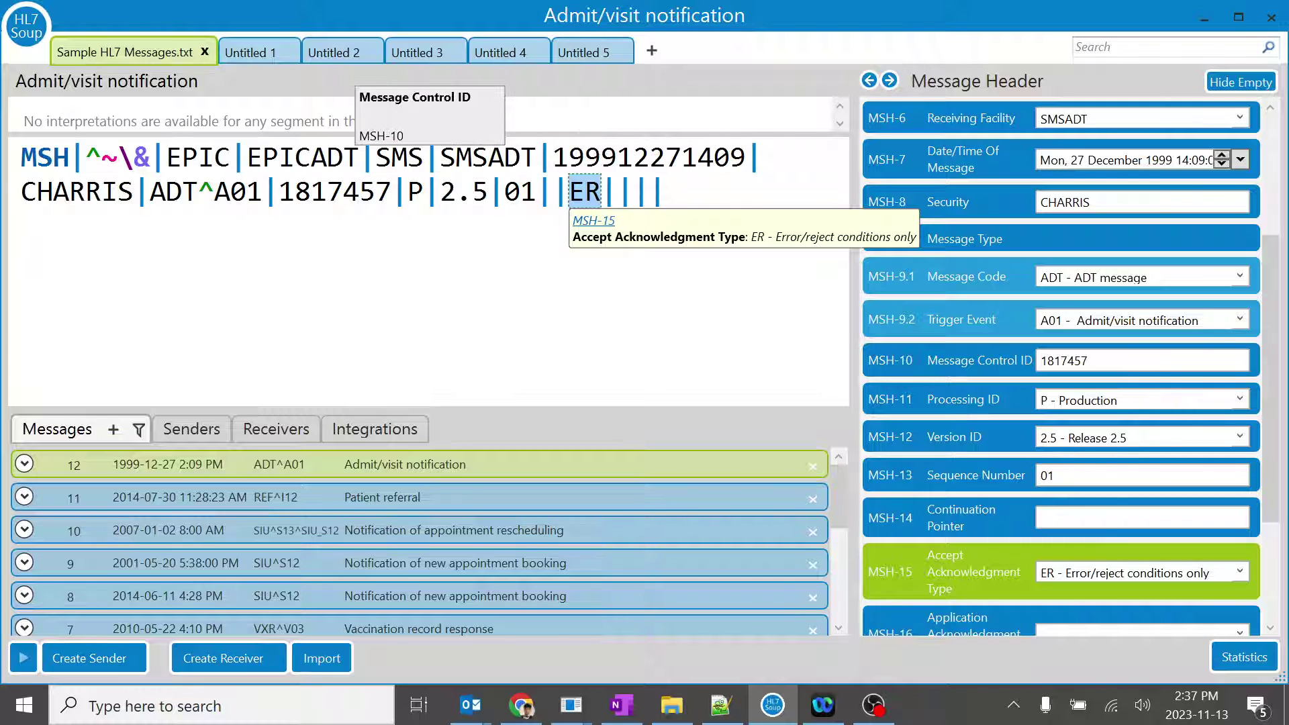
key(alt+Tab)
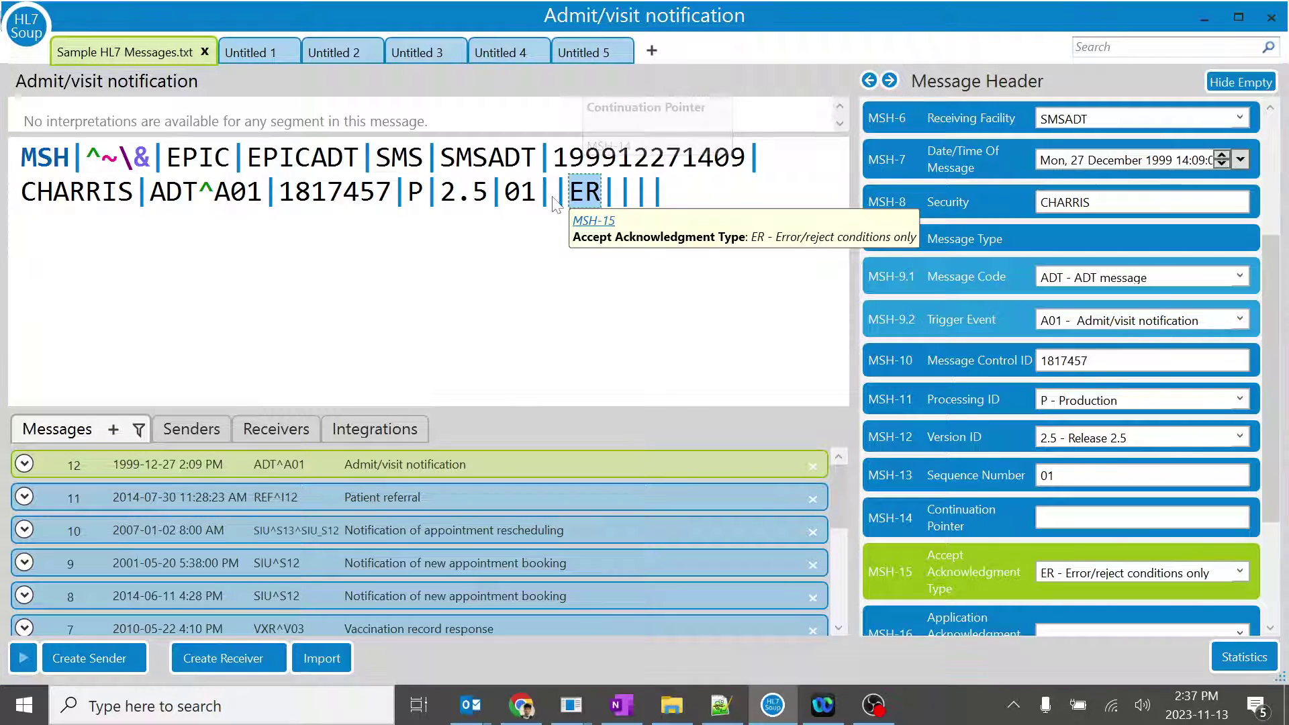
text(on)
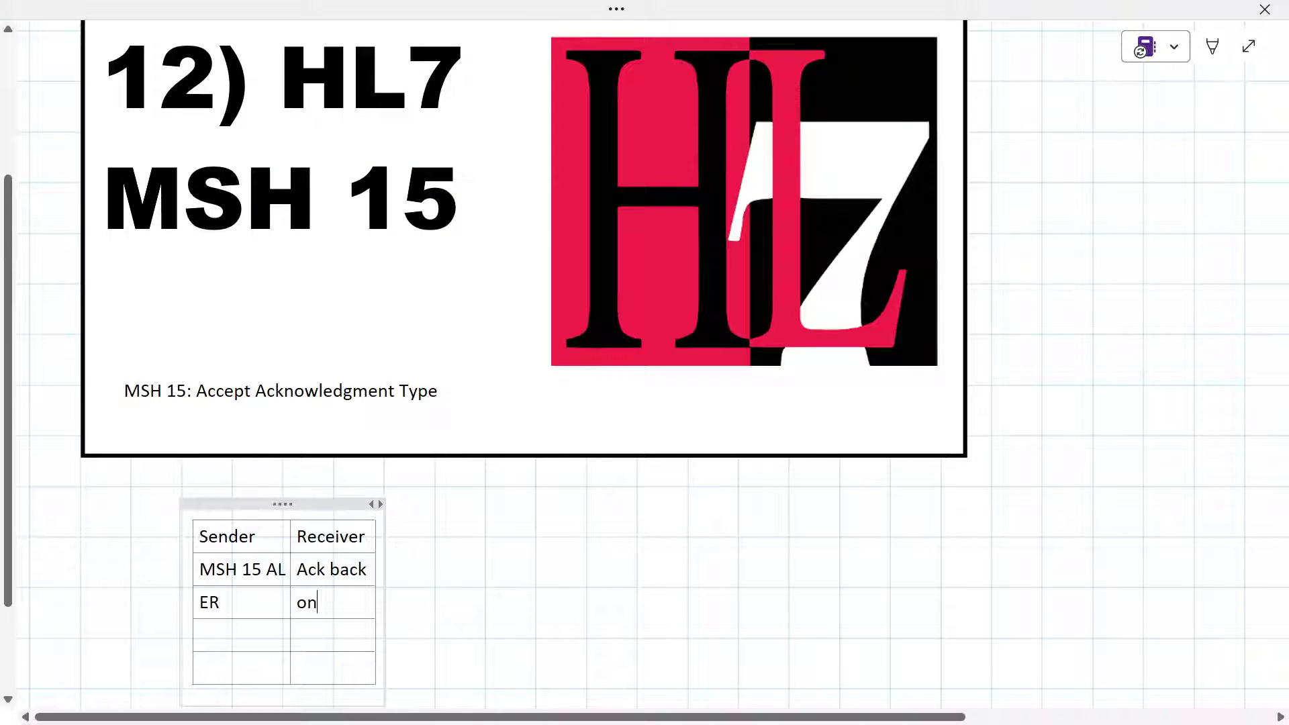
text(ly incase of)
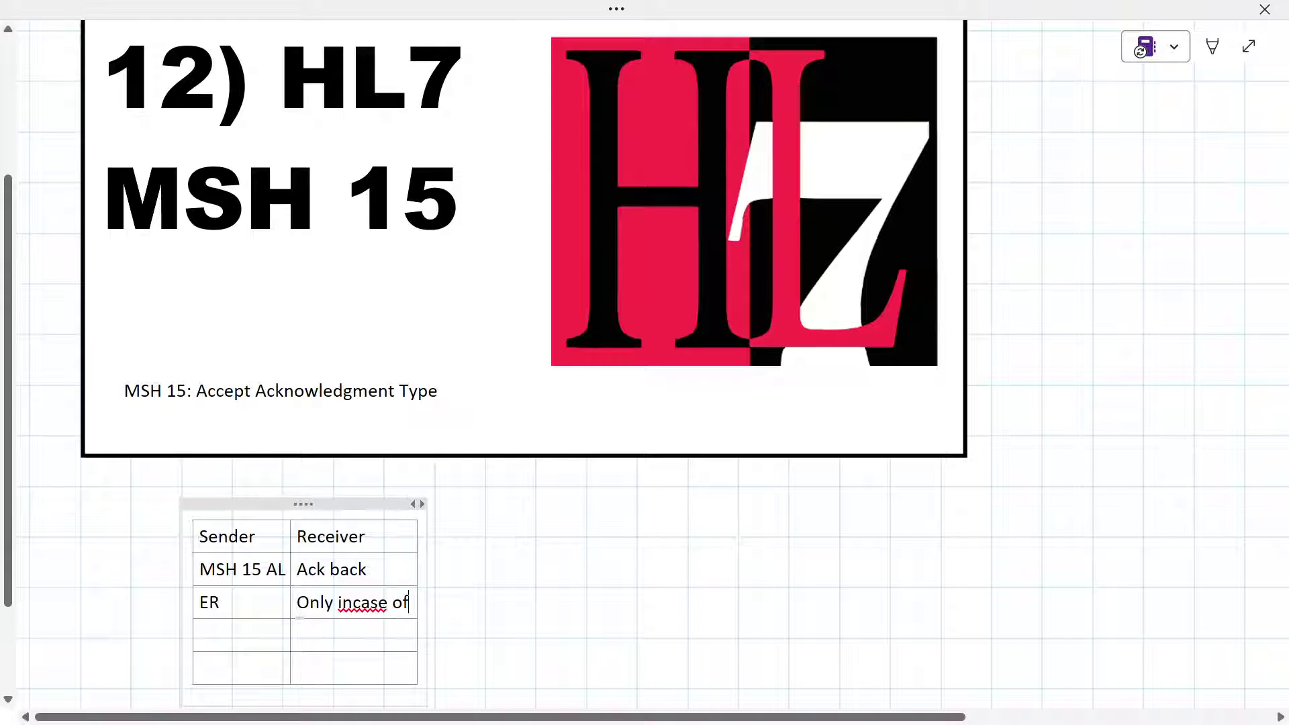
text( errors)
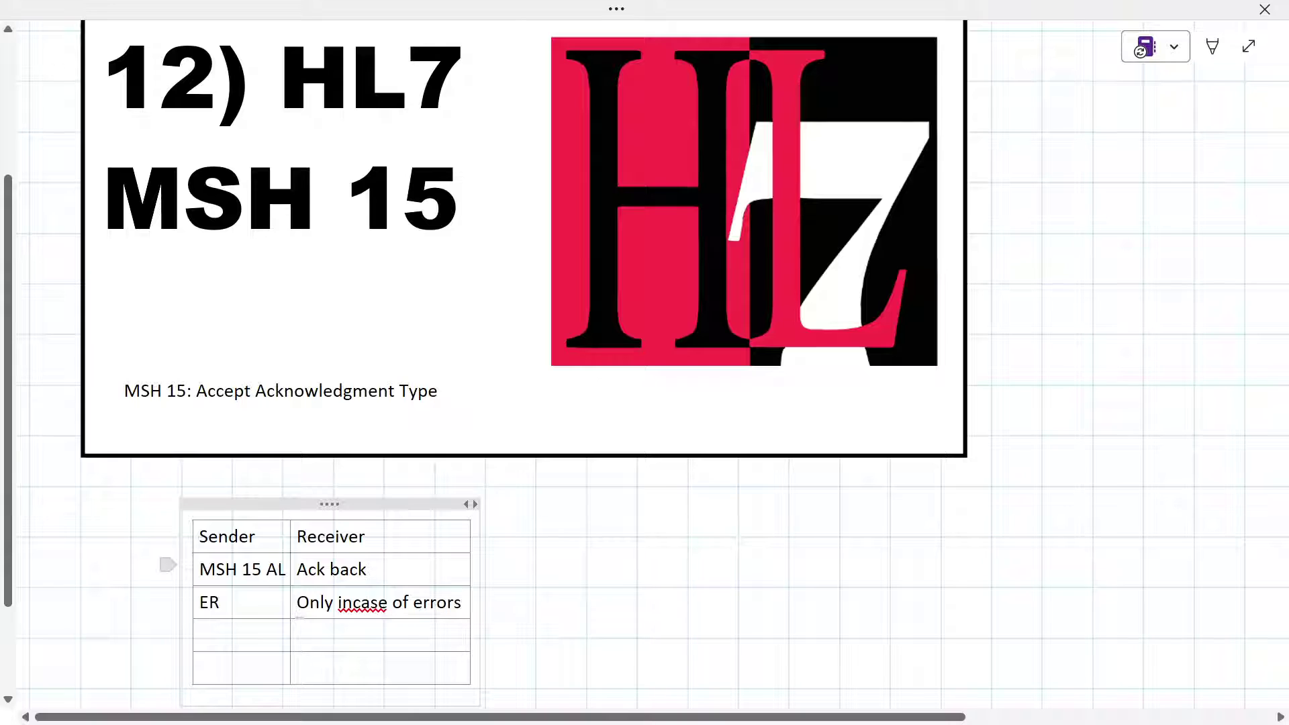
- Copy the "MSH 15" prefix in front of ER and into the empty Sender cell below it
drag(199, 569, 262, 569)
key(ctrl+c)
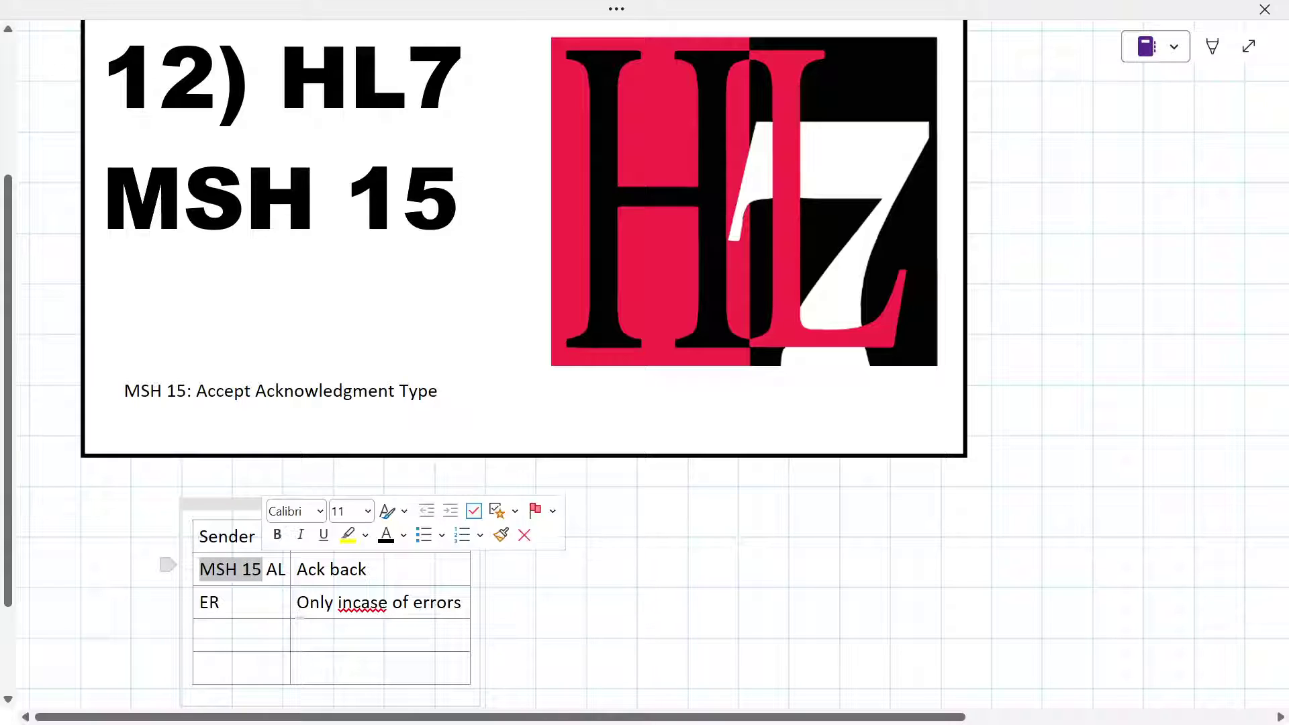
click(261, 569)
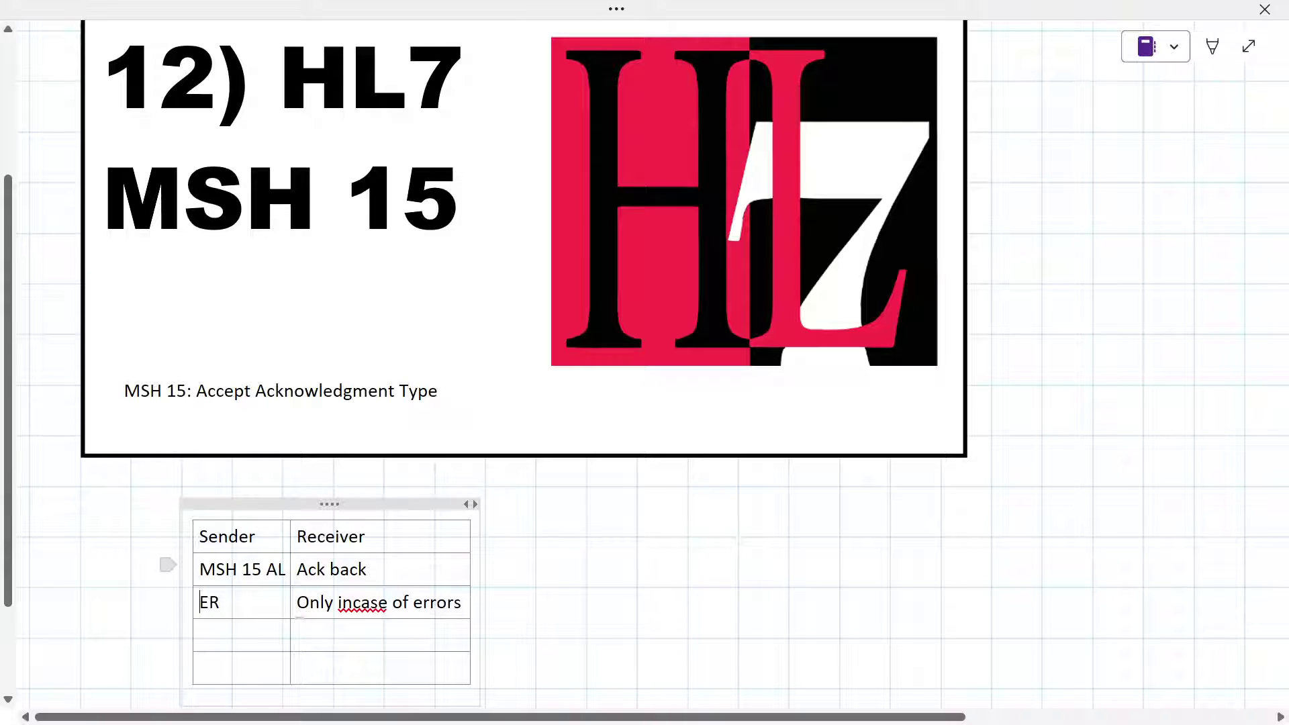
key(ctrl+v)
key(ctrl+v)
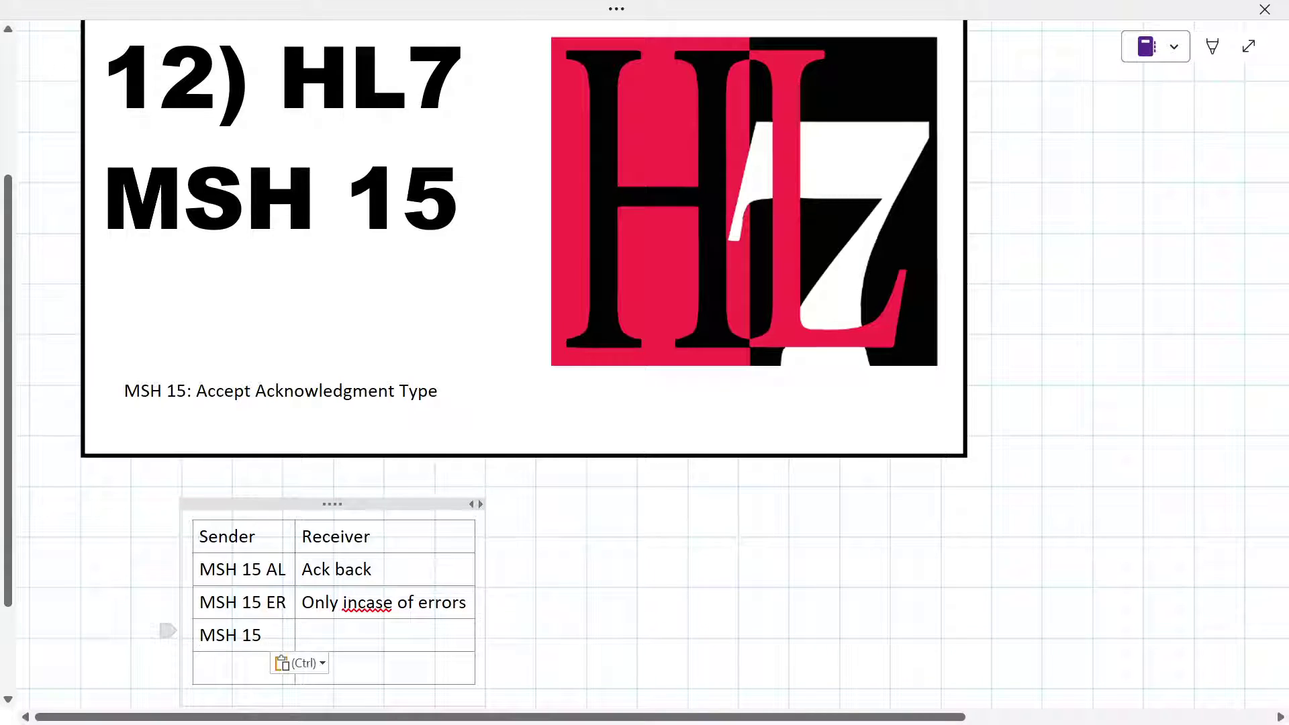
key(alt+Tab)
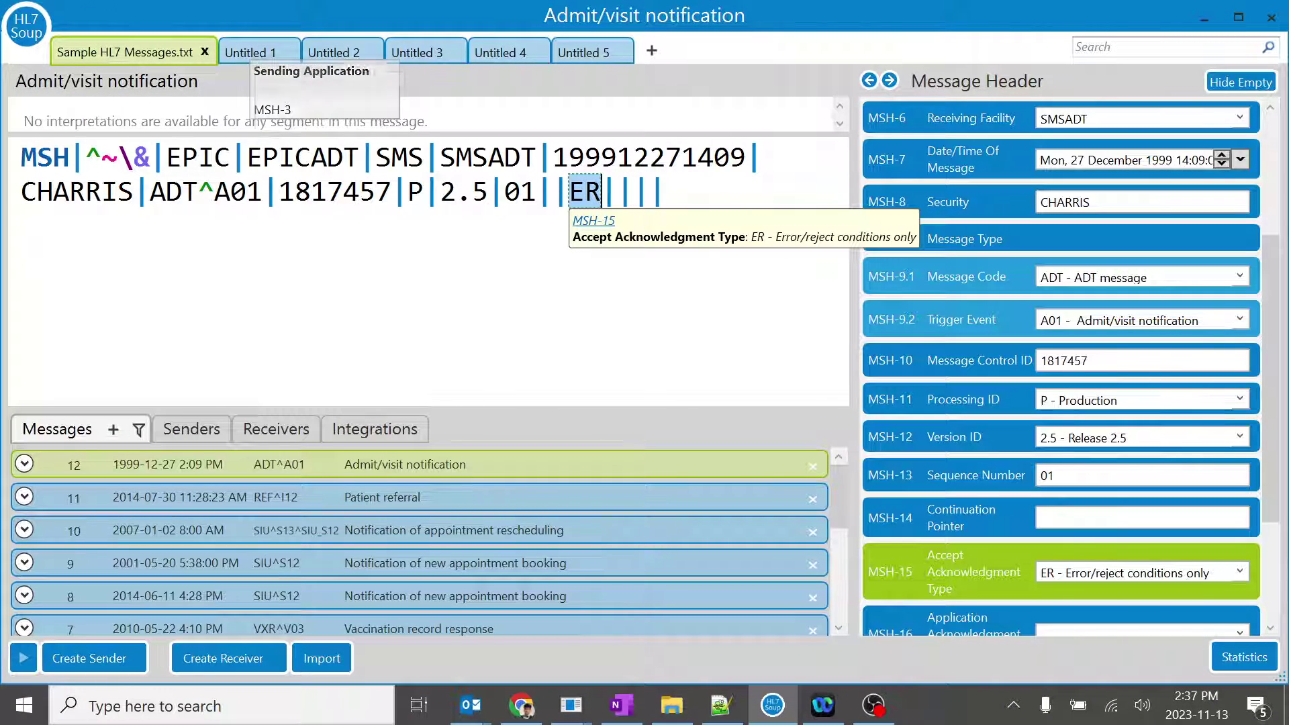
key(alt+Tab)
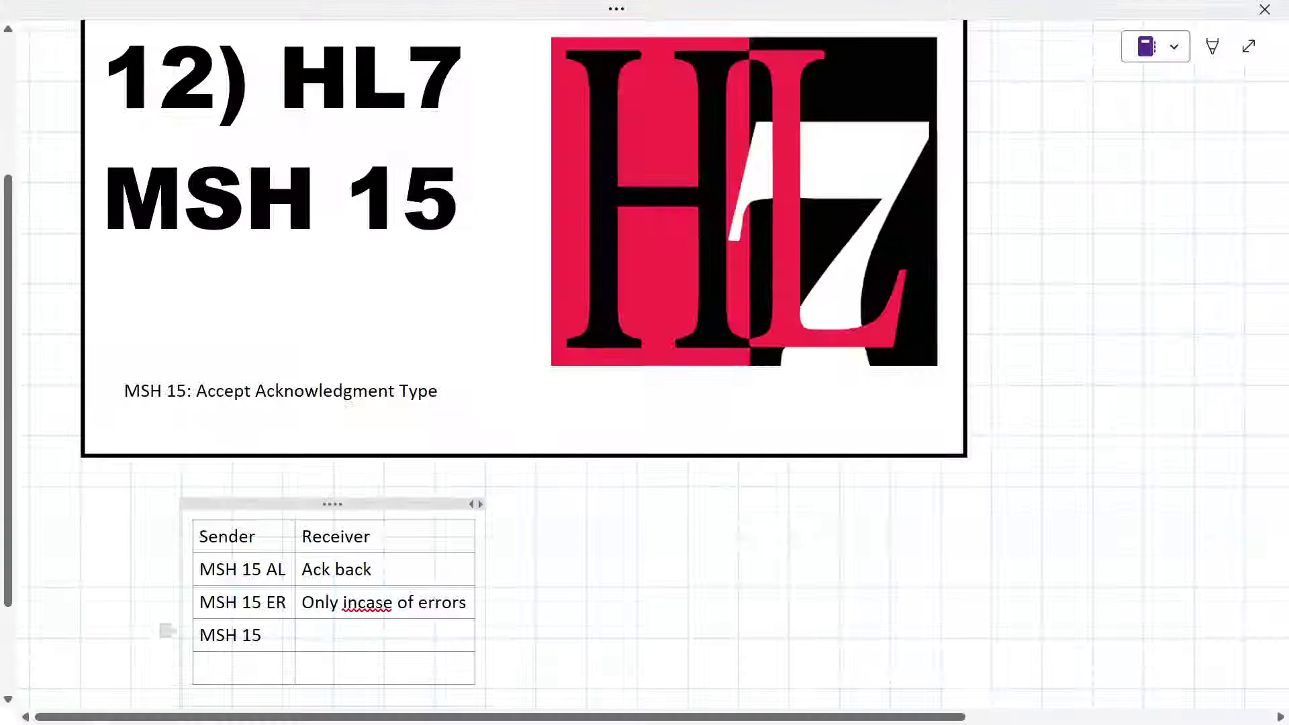
drag(207, 536, 333, 536)
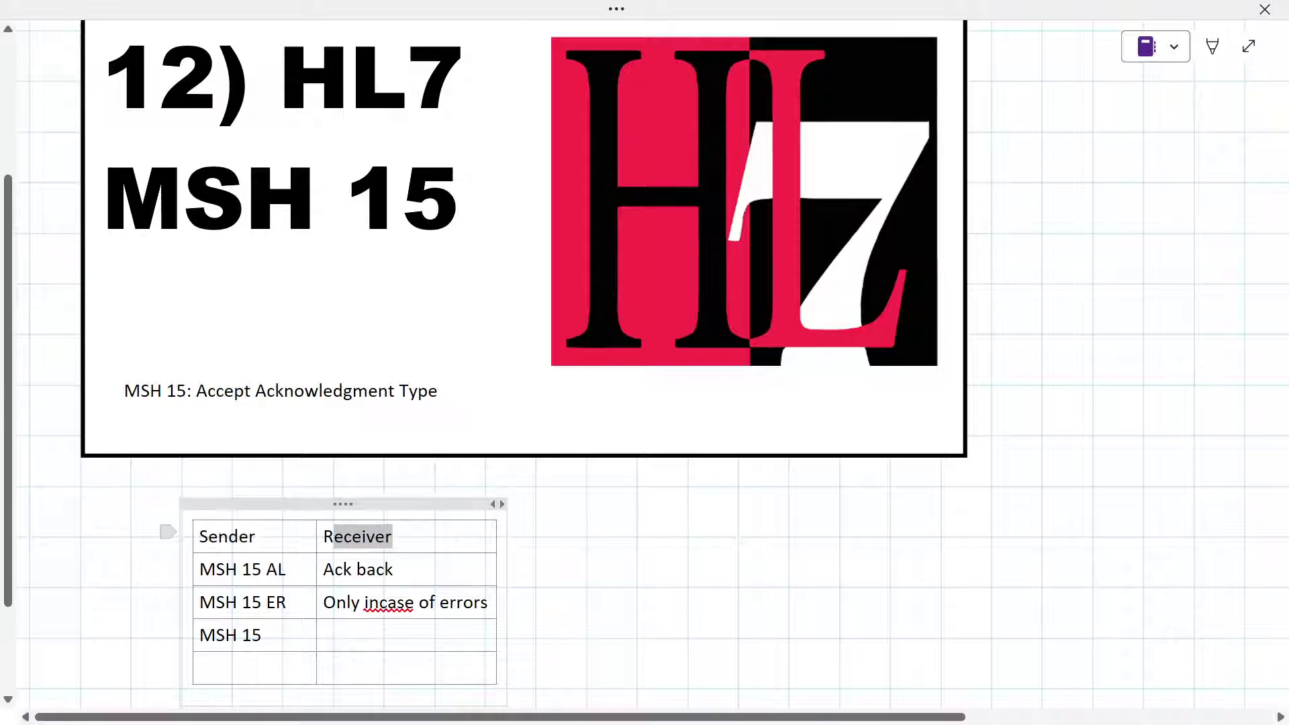
click(334, 535)
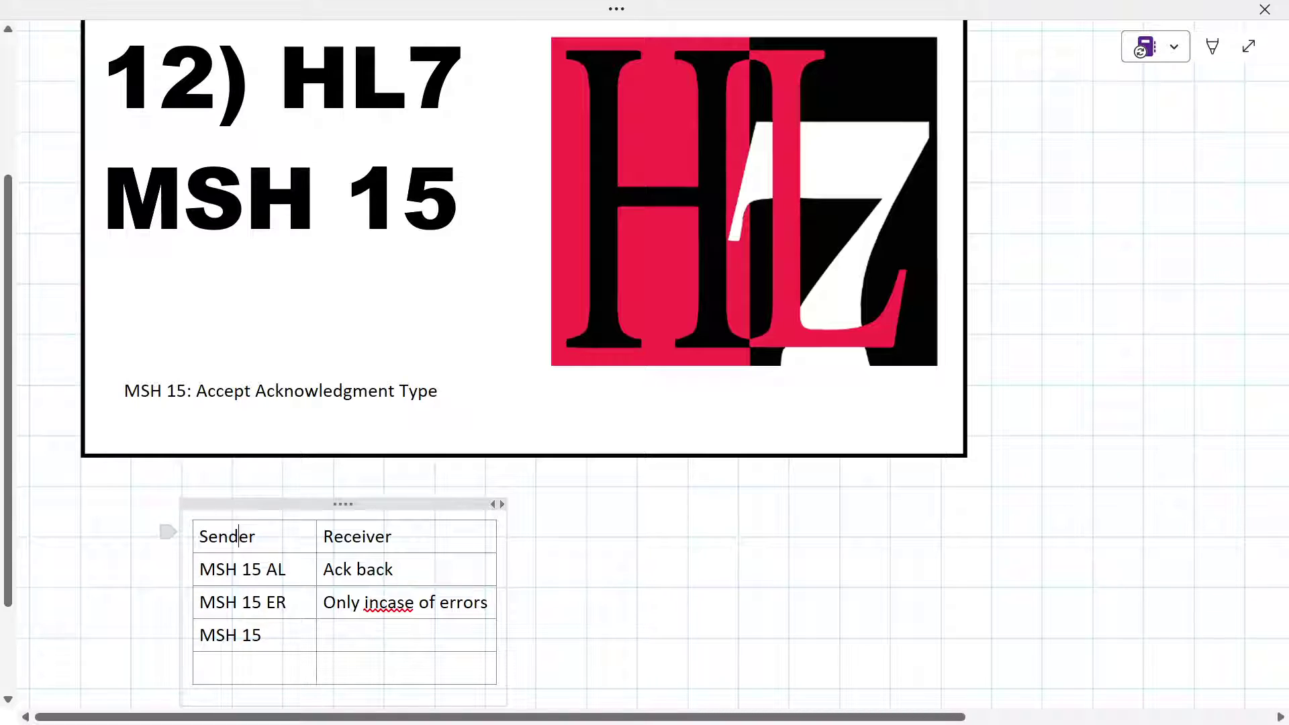
drag(199, 537, 401, 535)
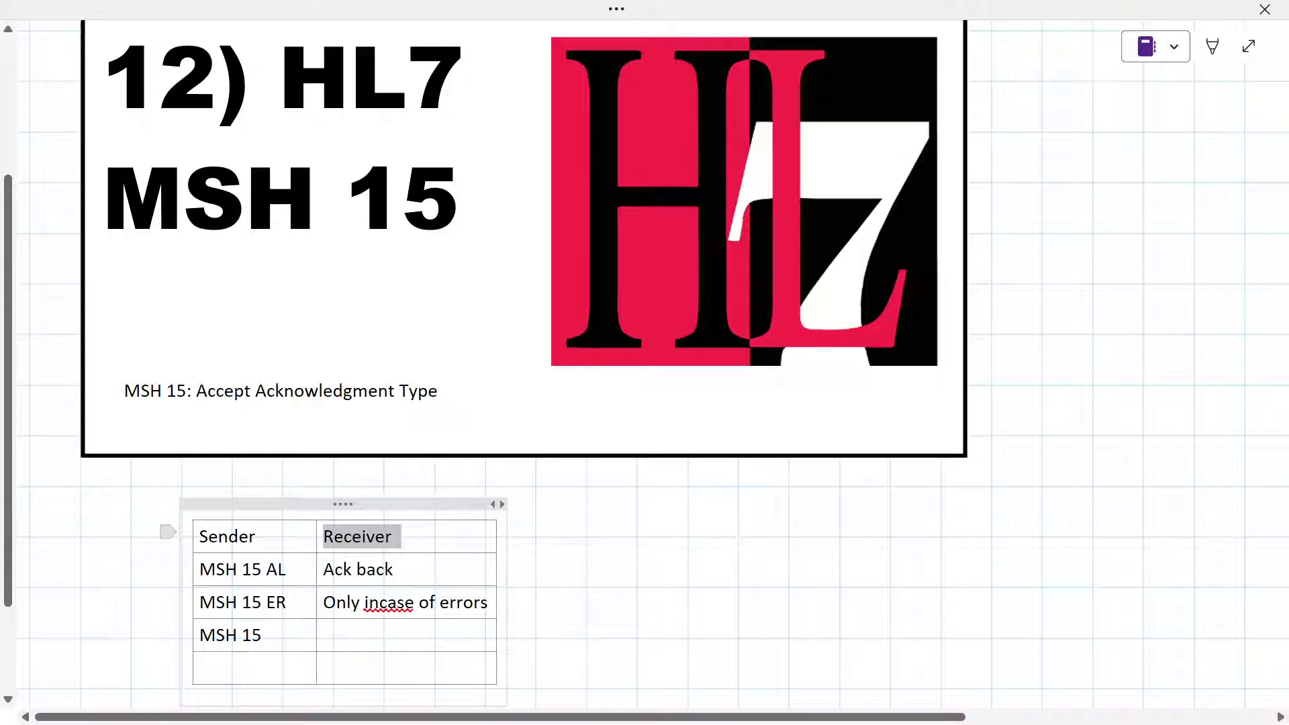
drag(199, 536, 248, 540)
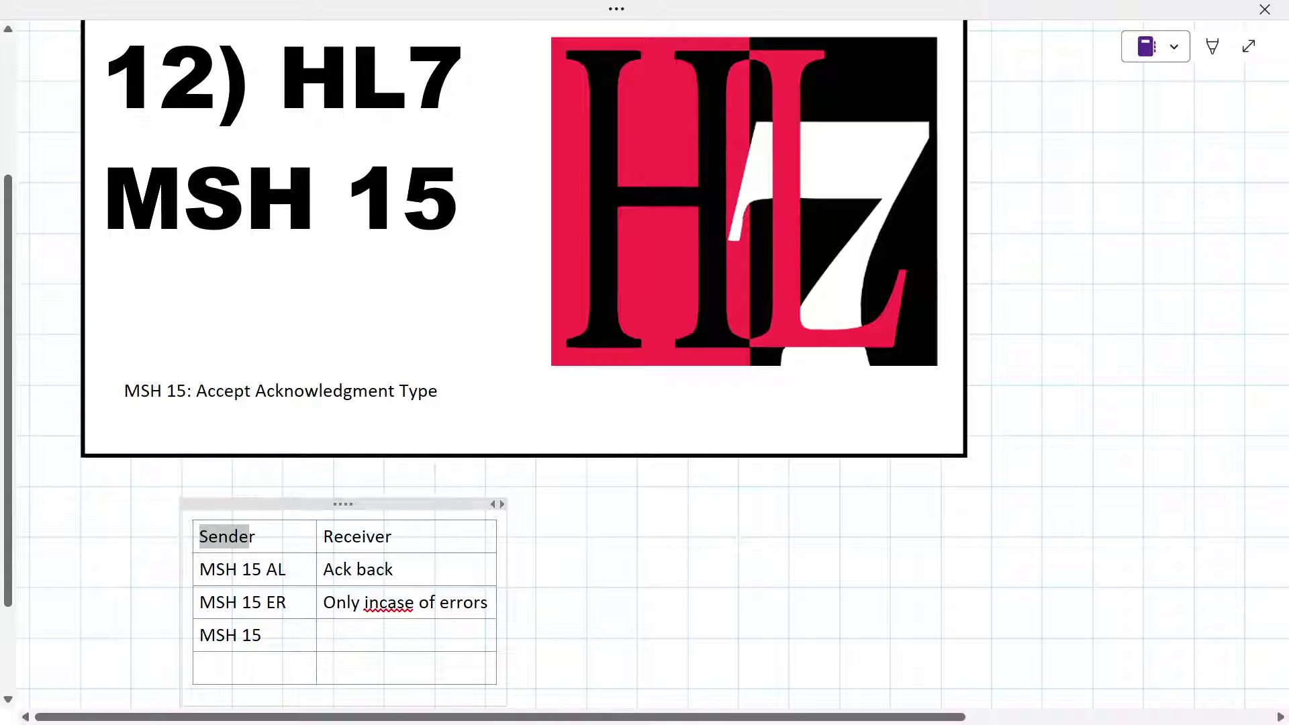
- Add a text note beside the table reading "ACK" with "MSA" below it after a blank line, and select the MSA line
click(435, 468)
text(S)
key(BackSpace)
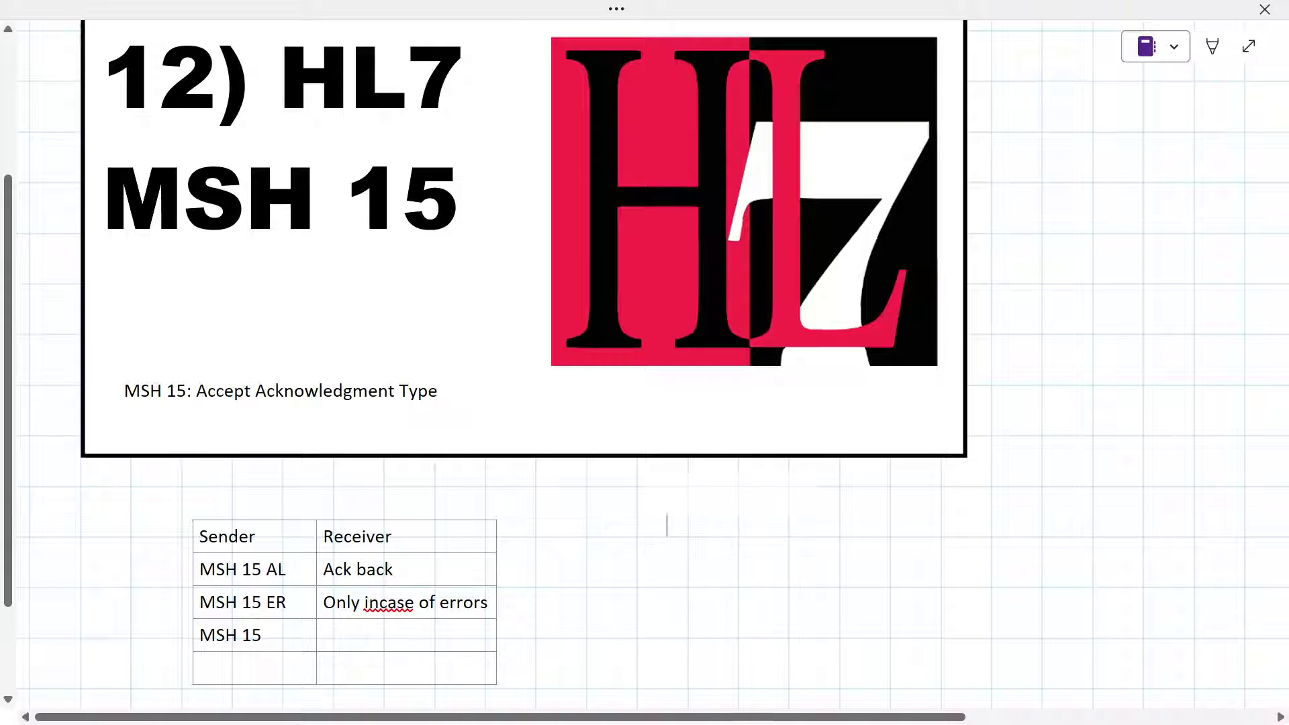
text(ACK)
key(Return)
key(Return)
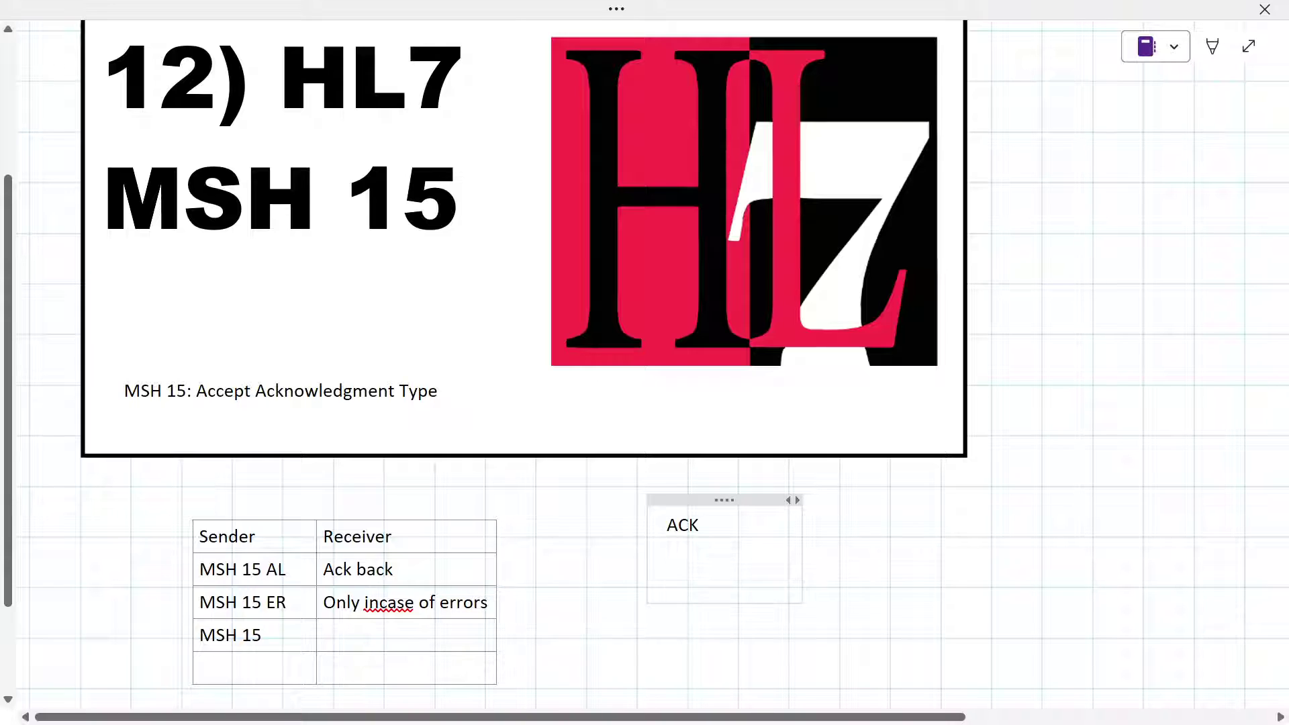
text(MSG)
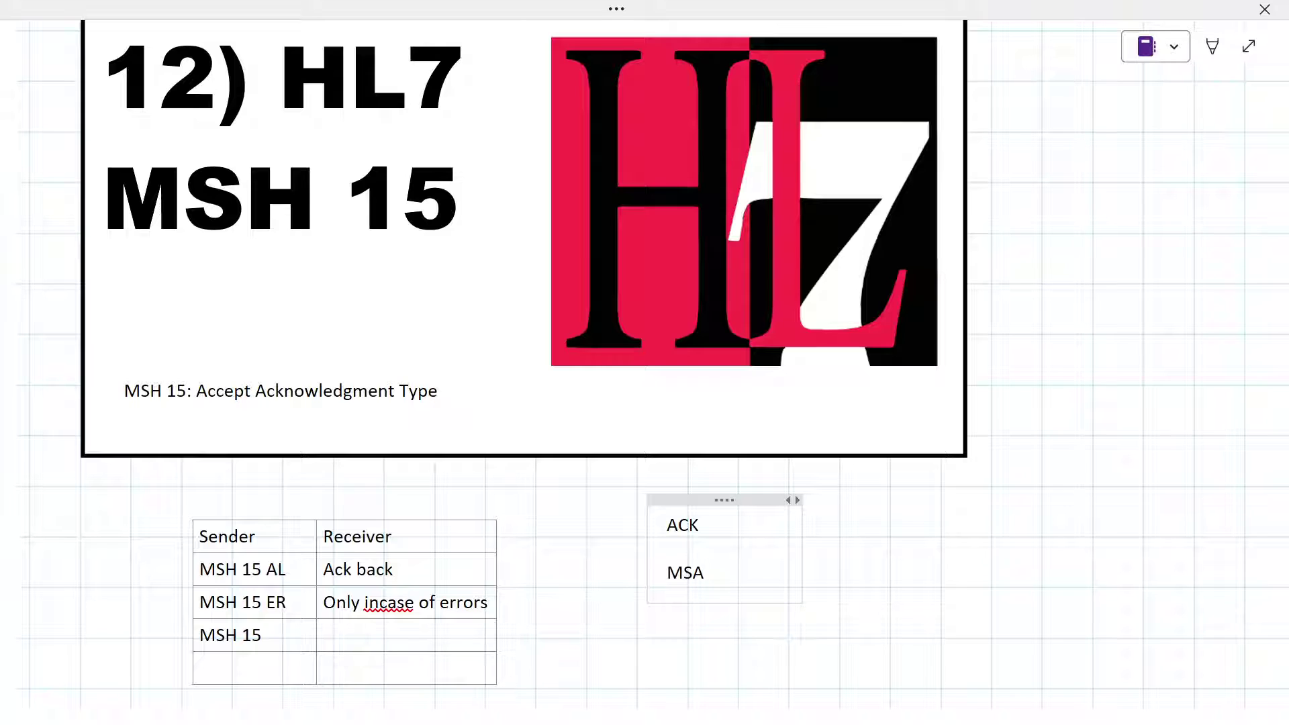
click(634, 573)
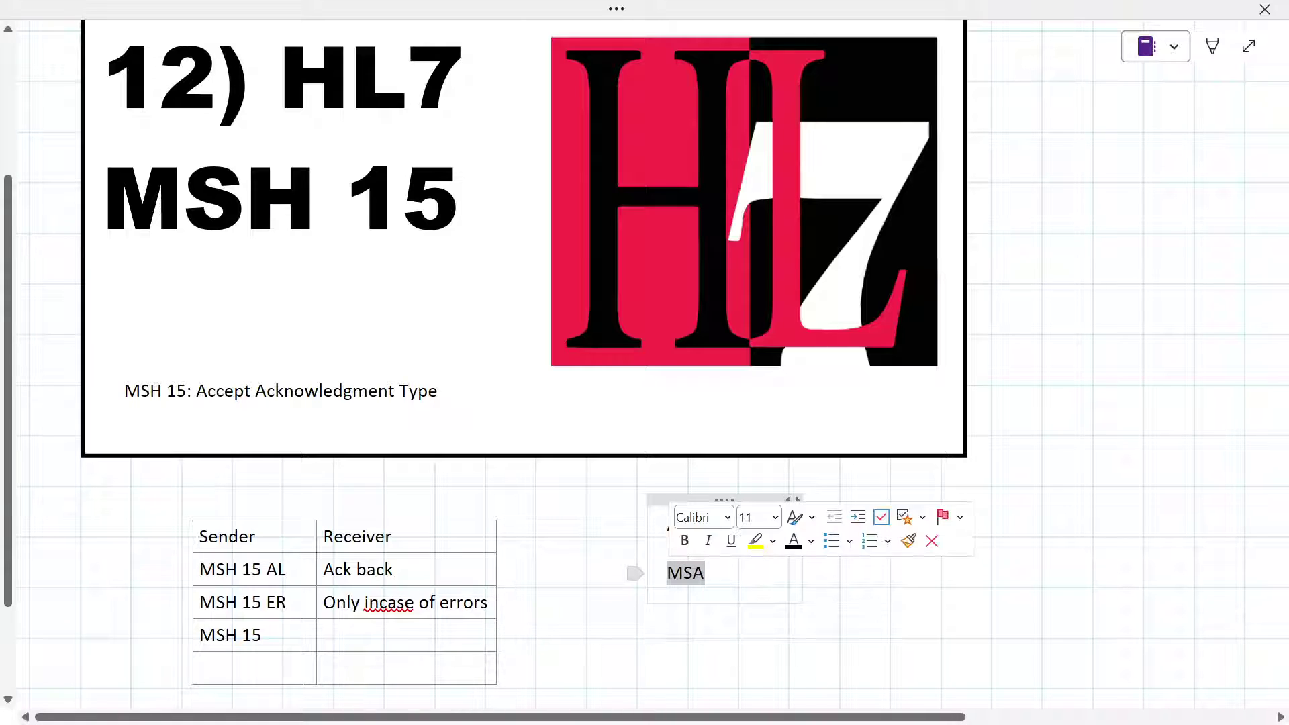
- Switch to HL7 Soup and set the message's MSH-15 Accept Acknowledgment Type to NE, Never
click(269, 634)
click(266, 634)
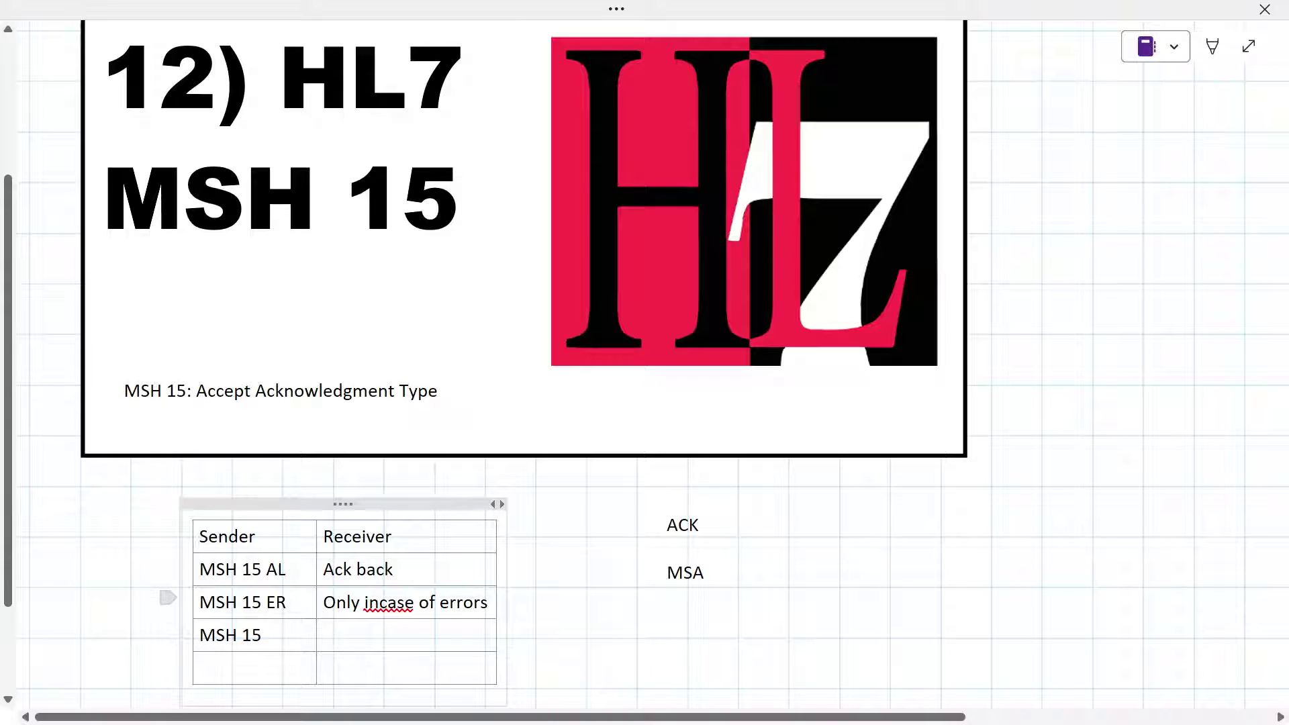
key(alt+Tab)
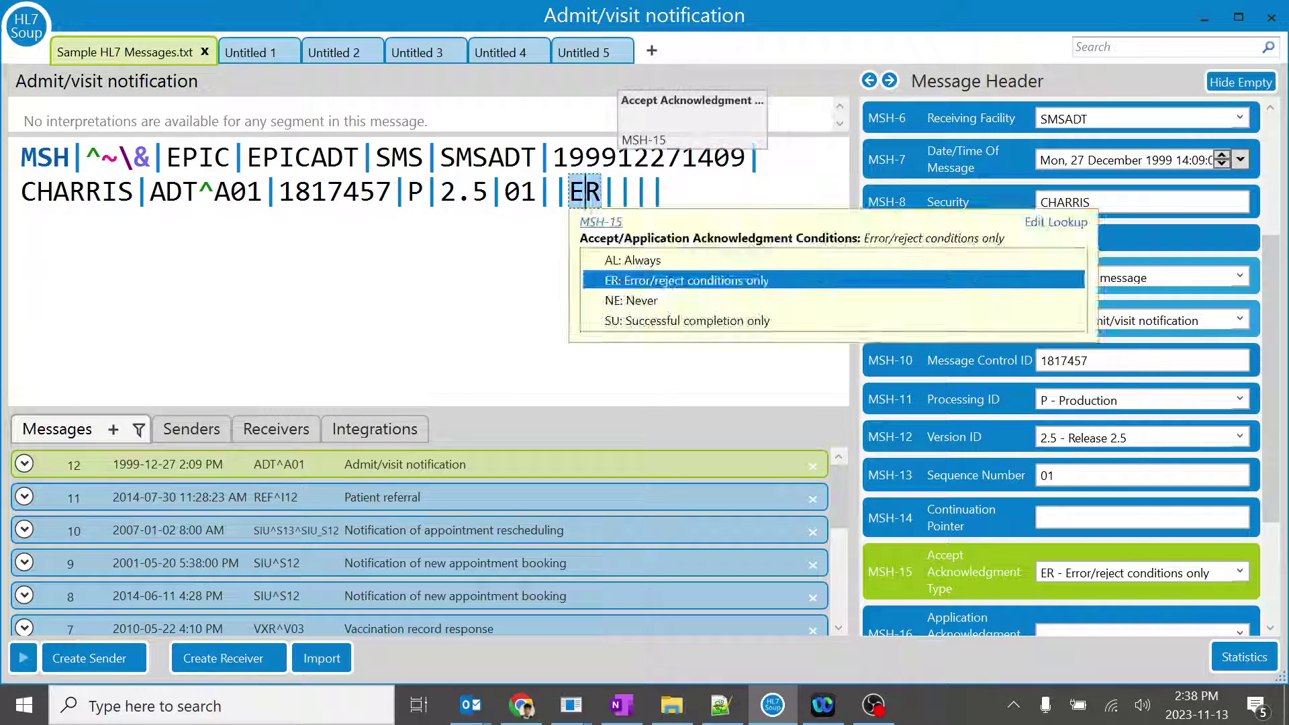
double_click(589, 196)
click(588, 196)
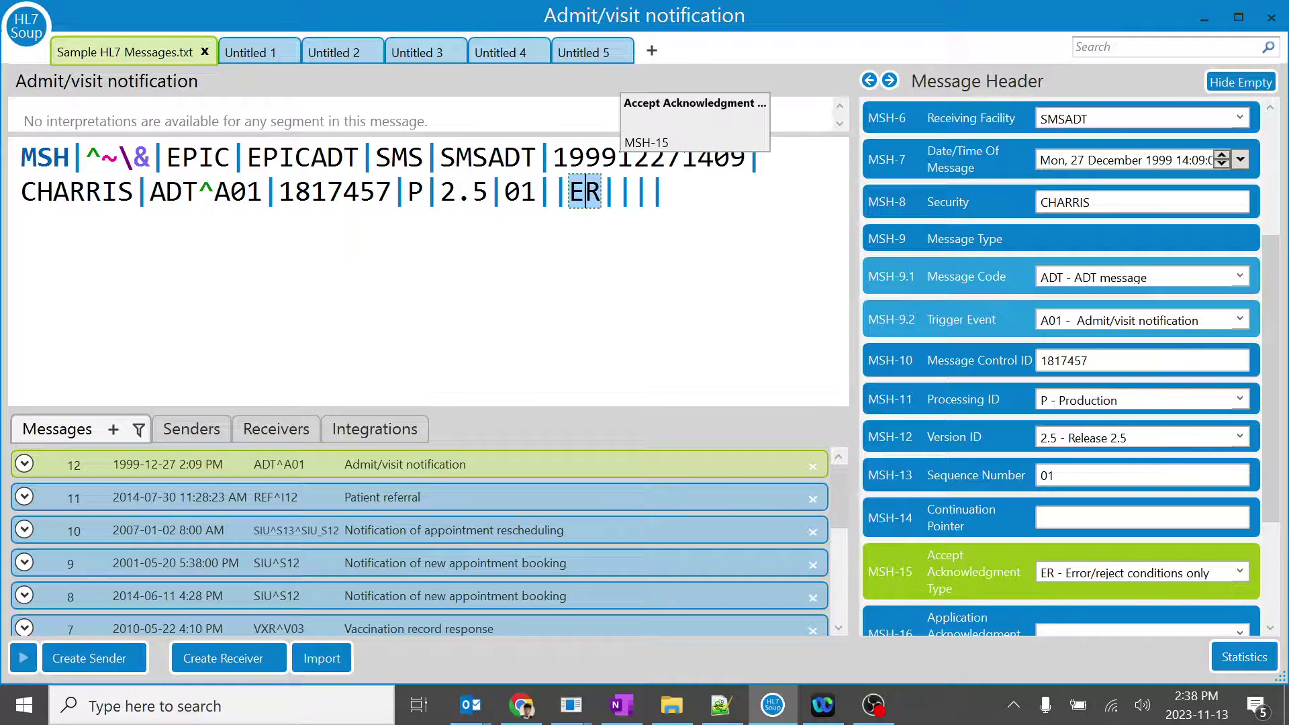
double_click(588, 196)
click(588, 195)
click(22, 259)
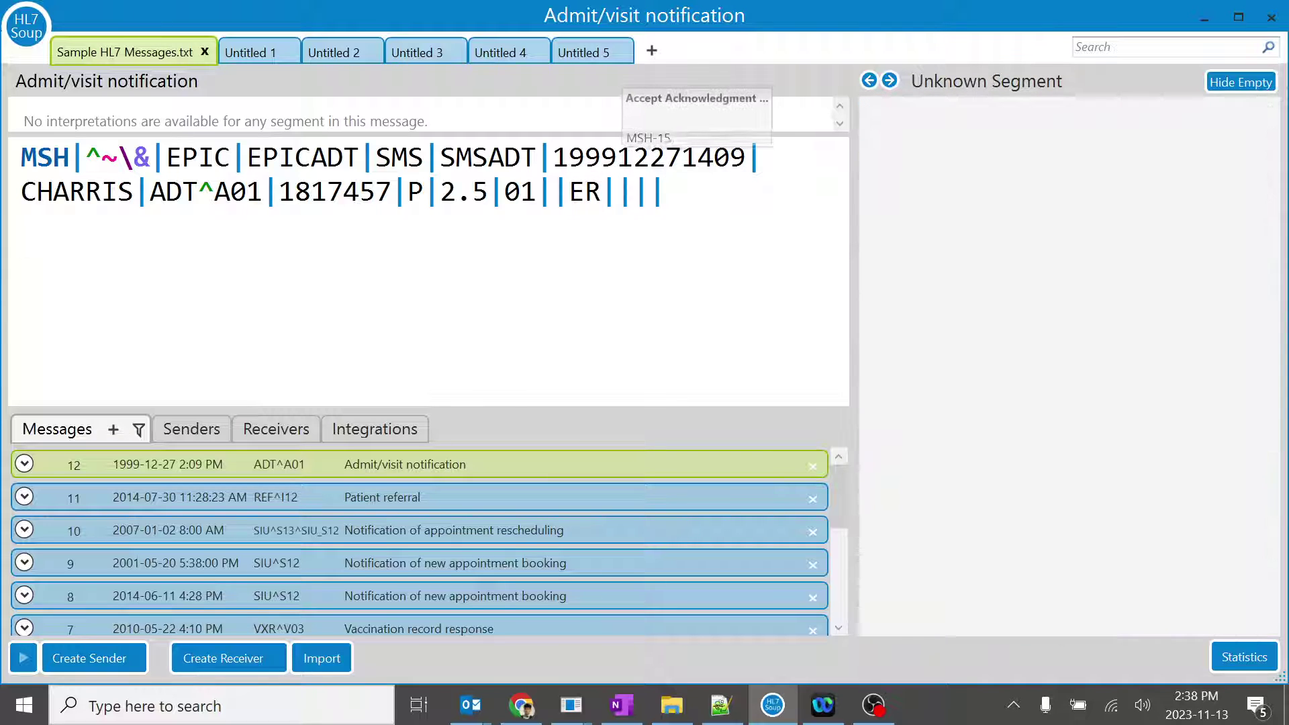
mouse_move(585, 194)
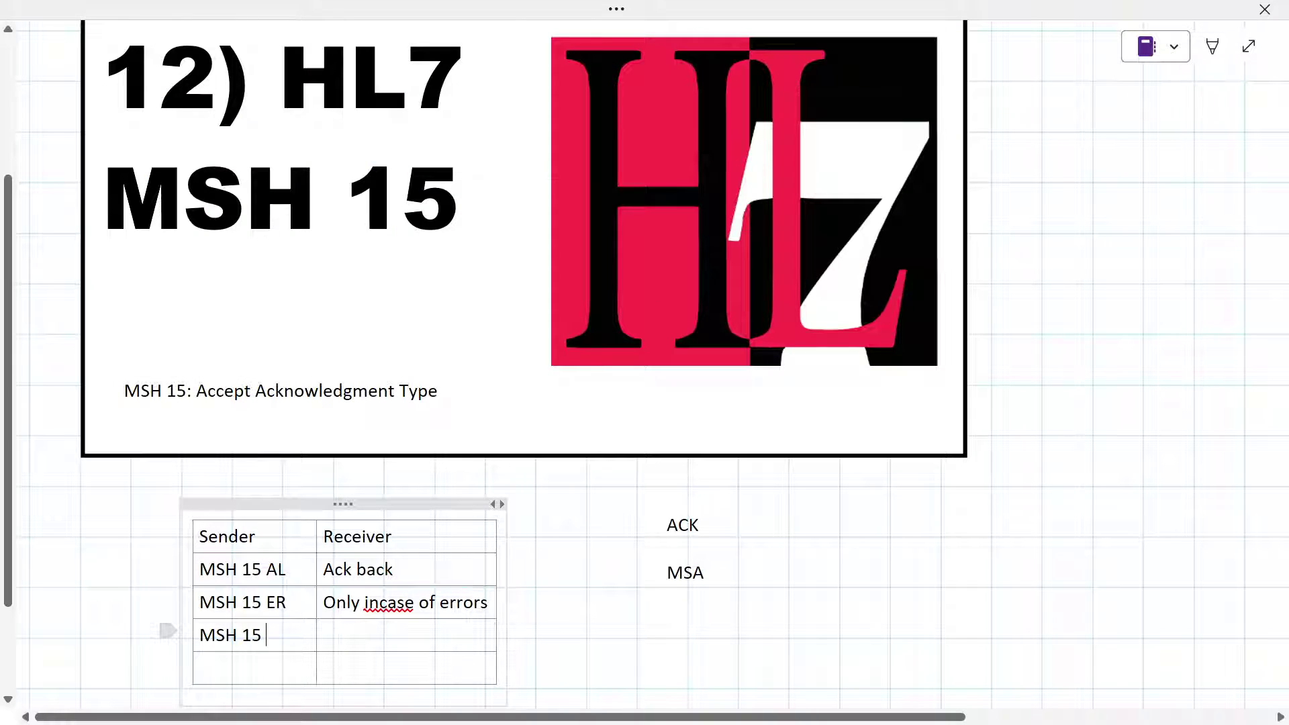
- In OneNote, complete the third sender entry as "MSH 15 NE" and enter "Not needed" beside it under Receiver
text(ne)
key(BackSpace)
text(NE)
key(Tab)
text(Not needed)
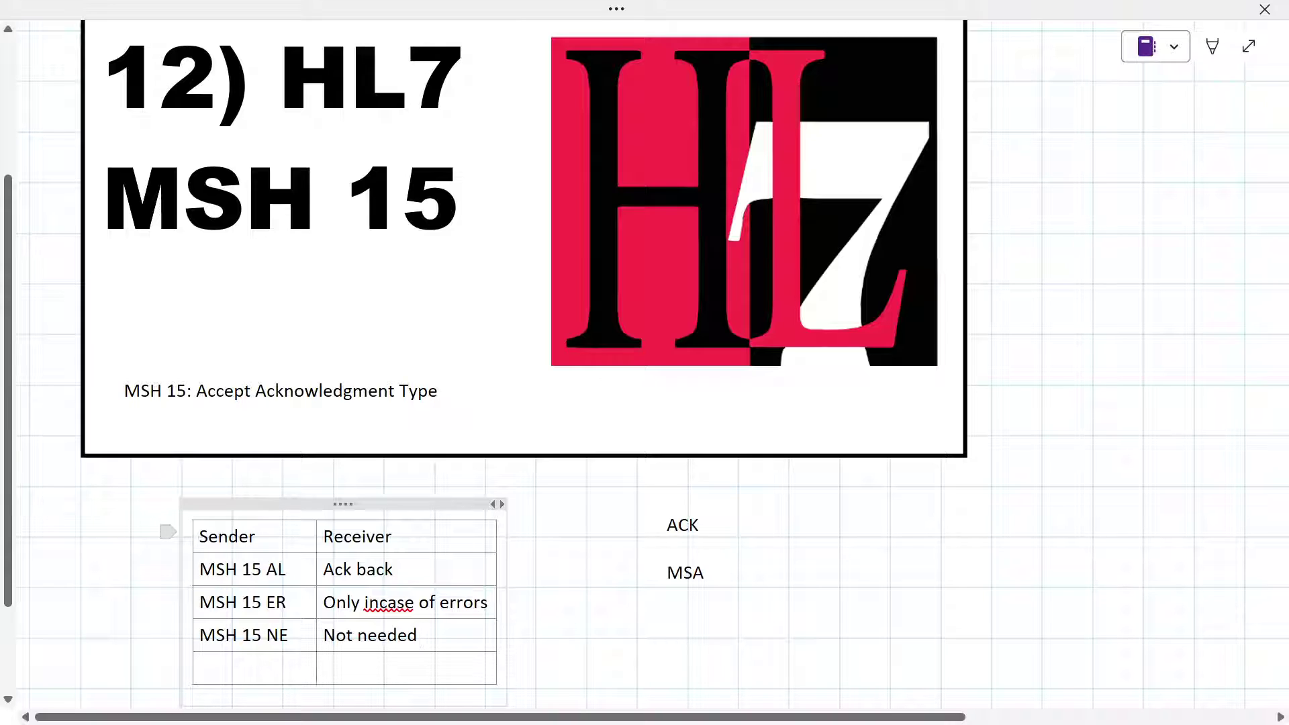
- Review the table's header row and the AL, ER and NE sender entries, and check the MSH-15 field in HL7 Soup
drag(199, 536, 392, 536)
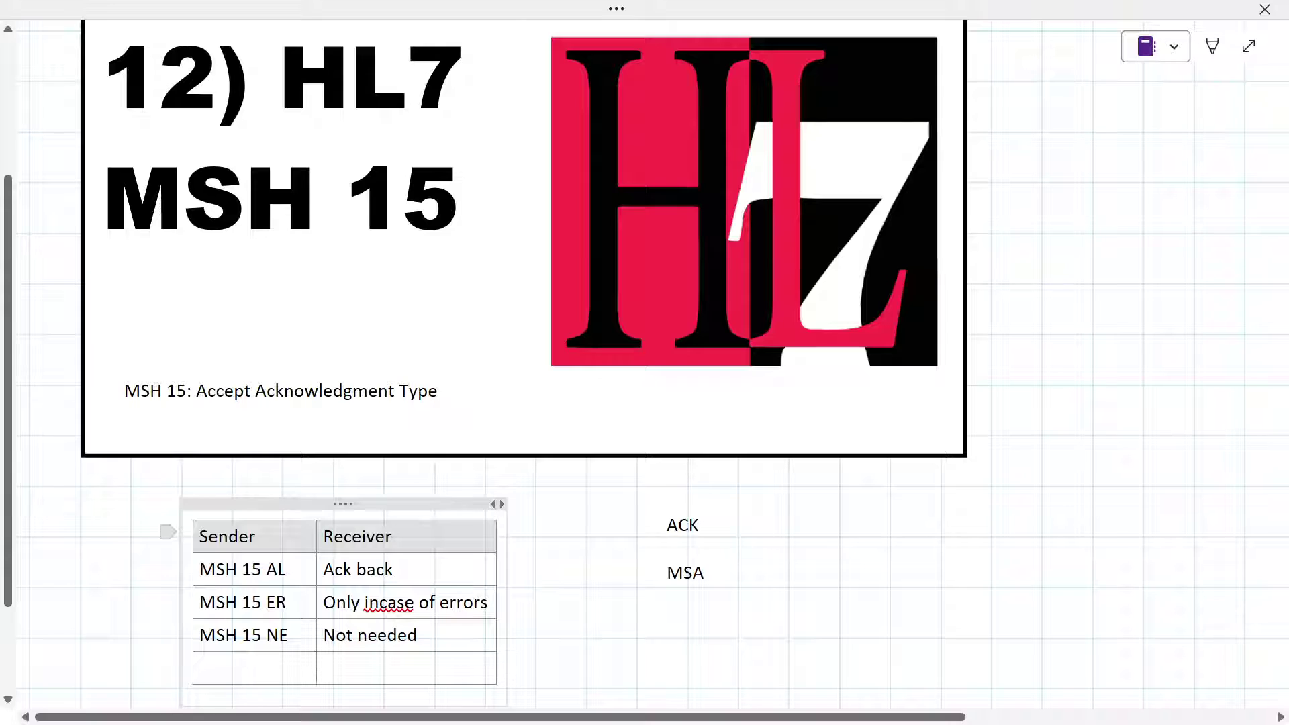
click(289, 634)
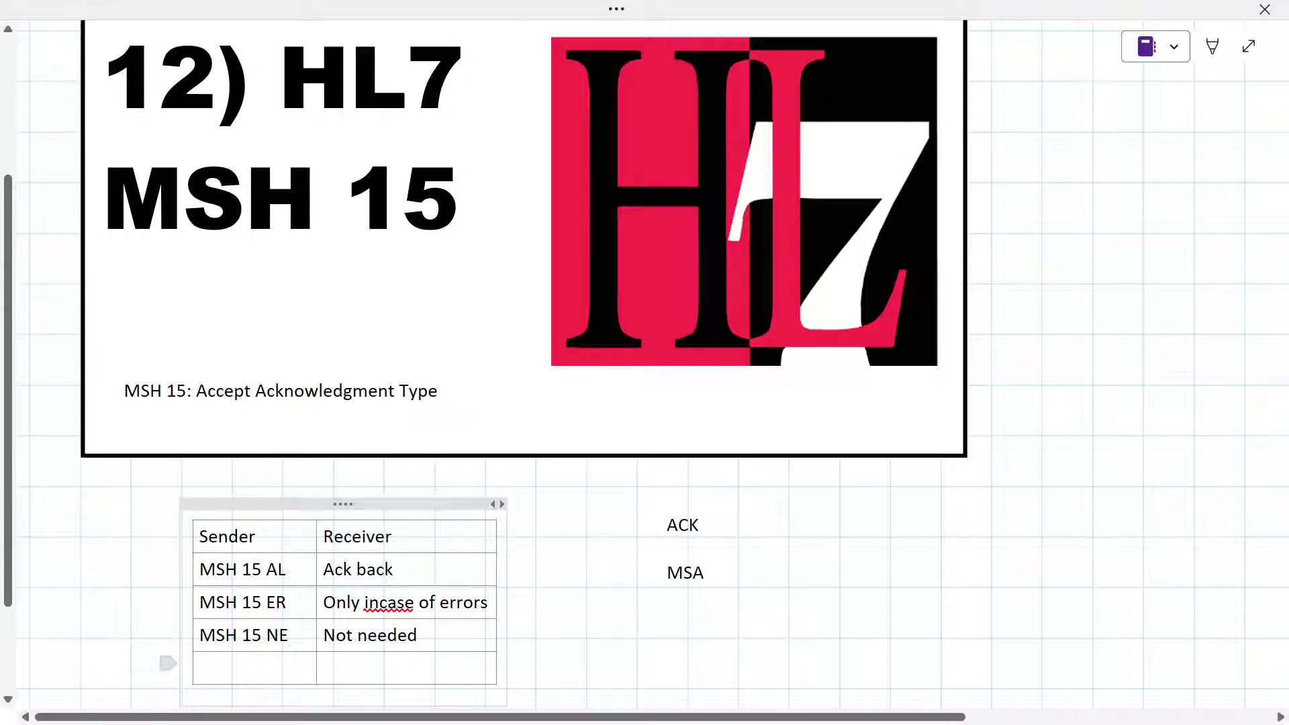
key(shift+Up)
key(shift+Up)
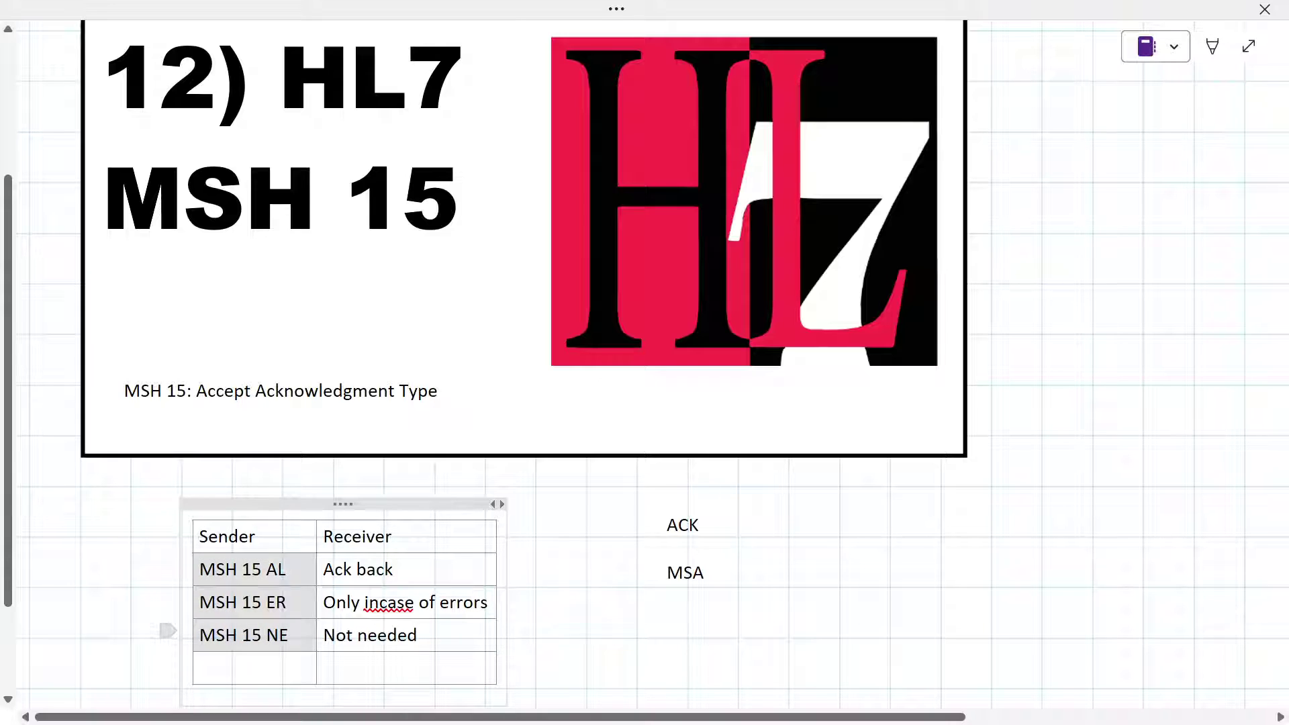
click(322, 602)
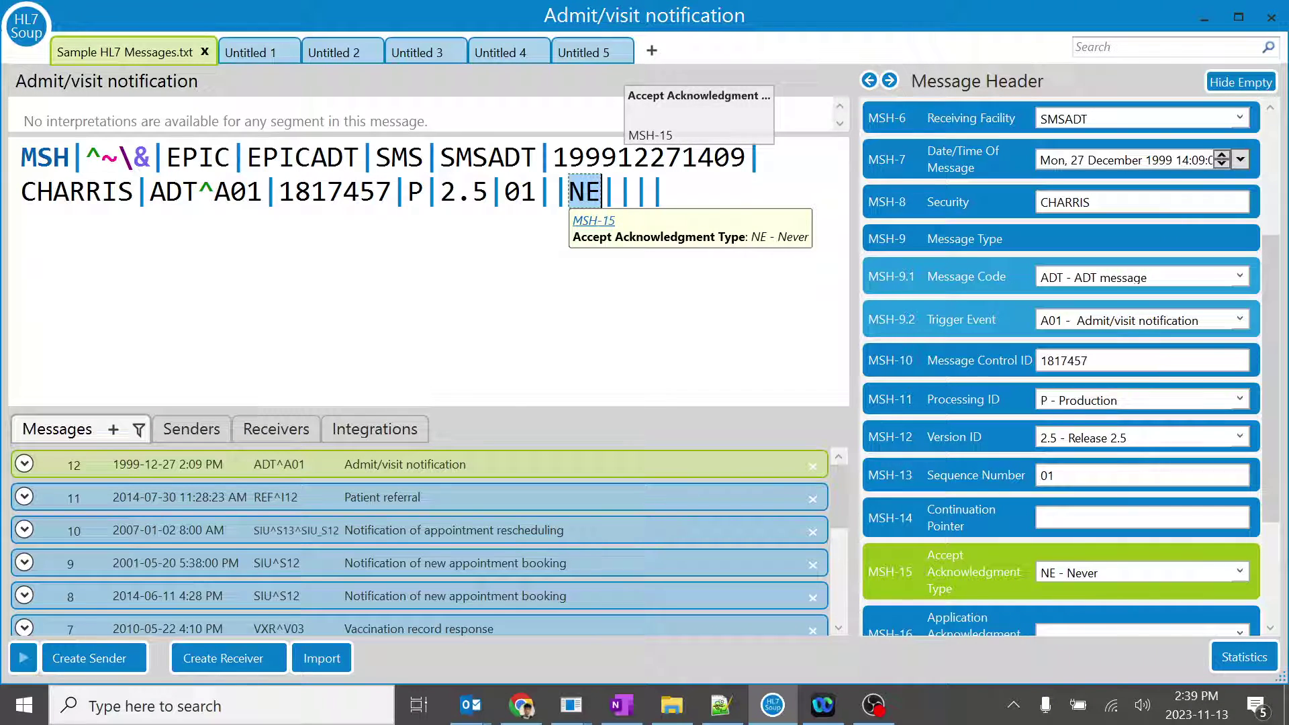
click(21, 259)
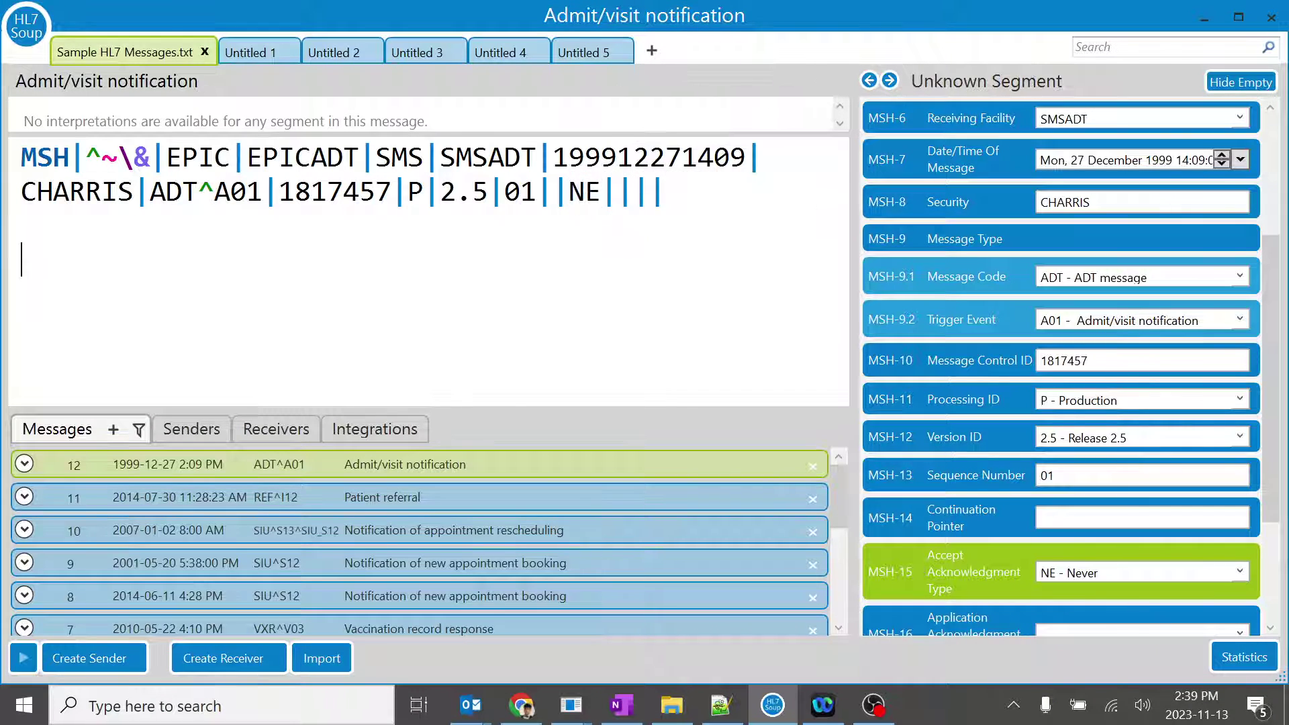
click(584, 191)
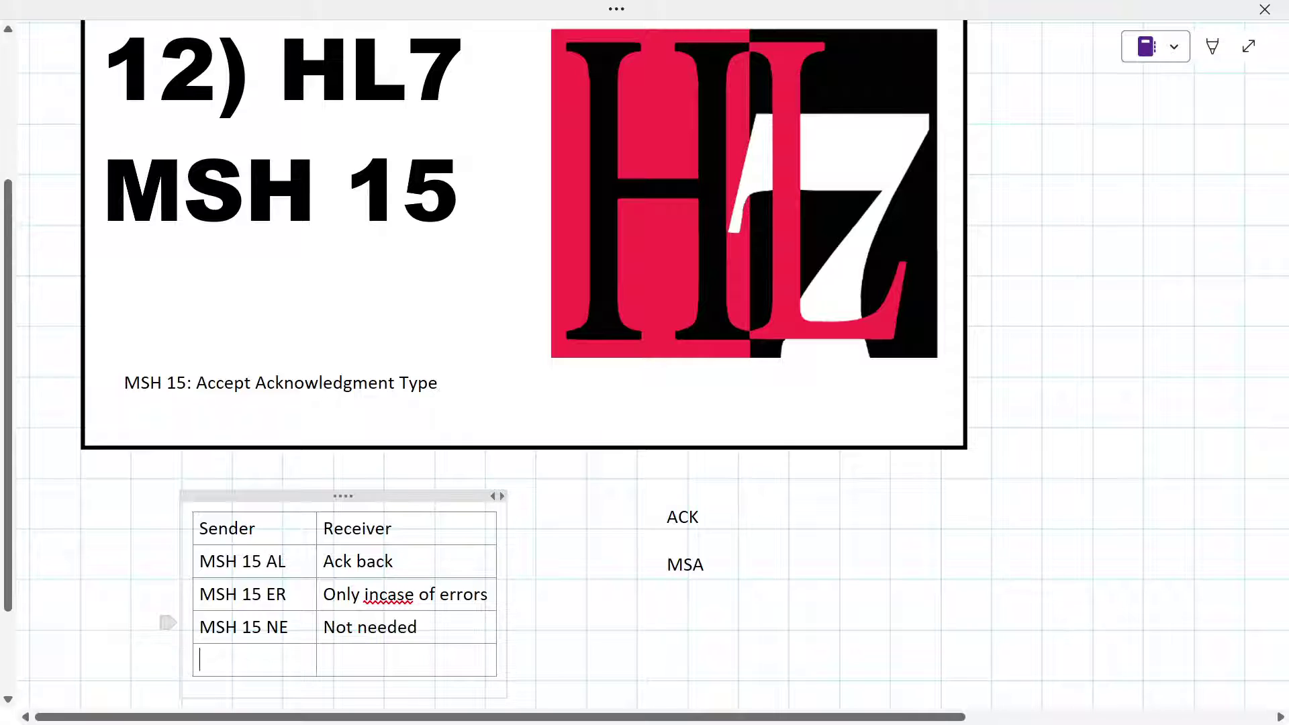
- Fill the last row of the OneNote table with a copied sender entry changed to "MSH 15 SU" and the receiver text "Only when msg reached successfully"
drag(296, 628, 204, 631)
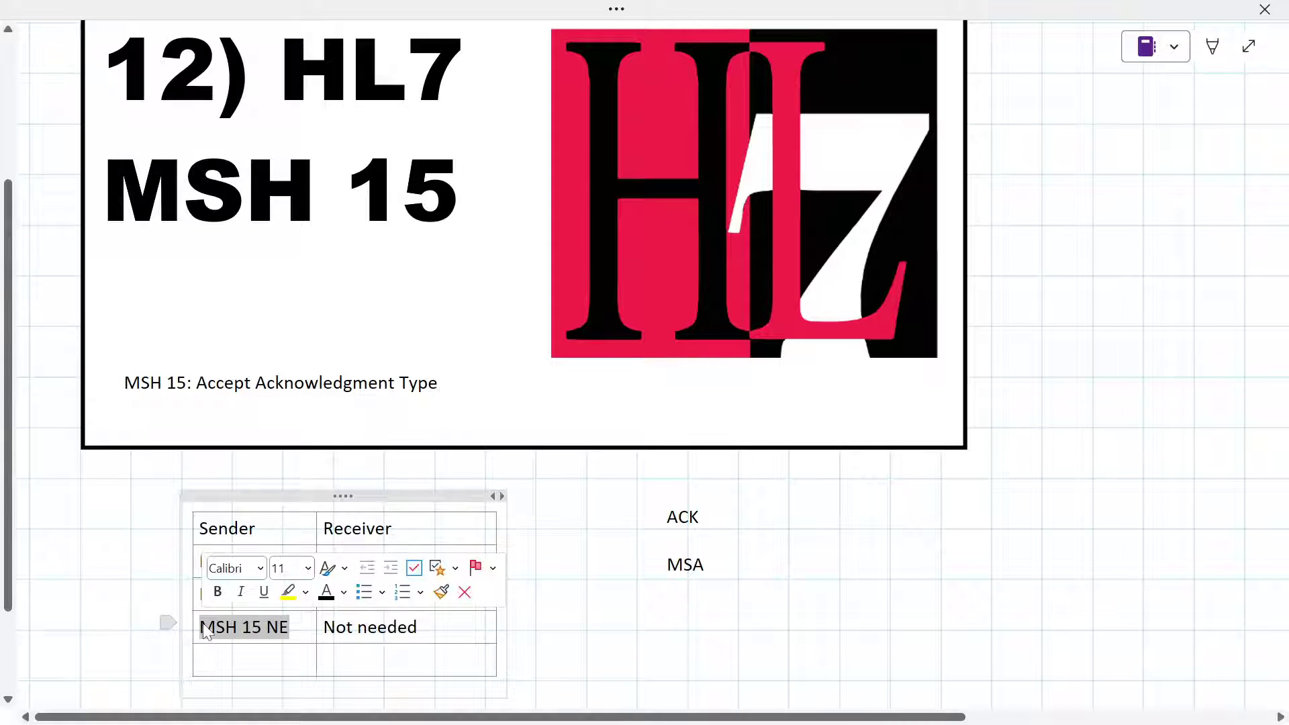
key(ctrl+c)
click(205, 660)
key(ctrl+v)
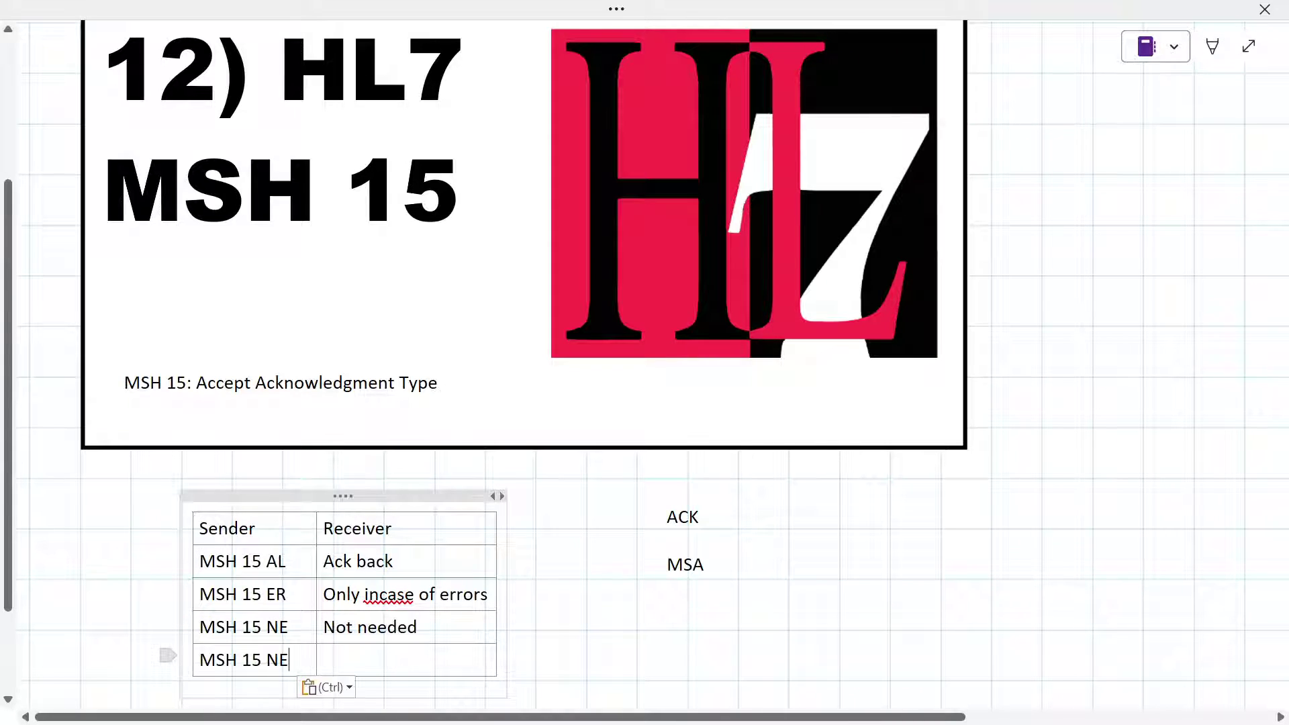
key(BackSpace)
key(BackSpace)
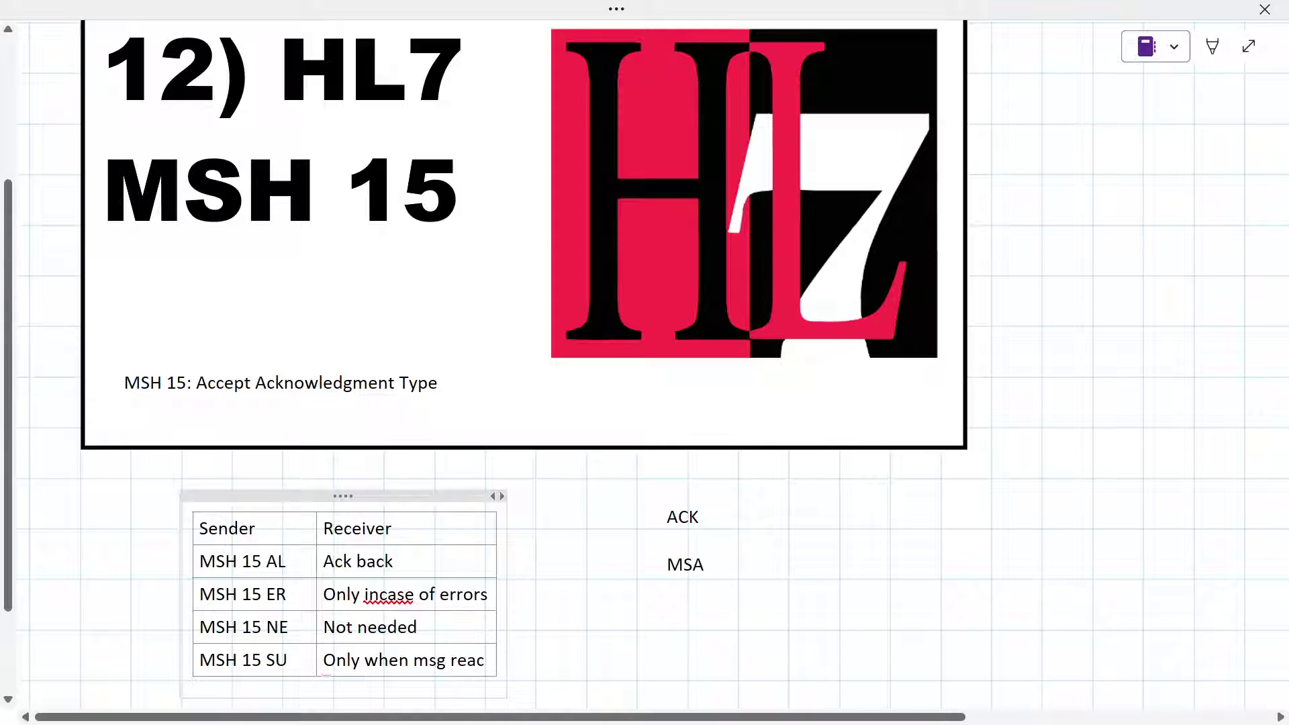
text(hed successfully)
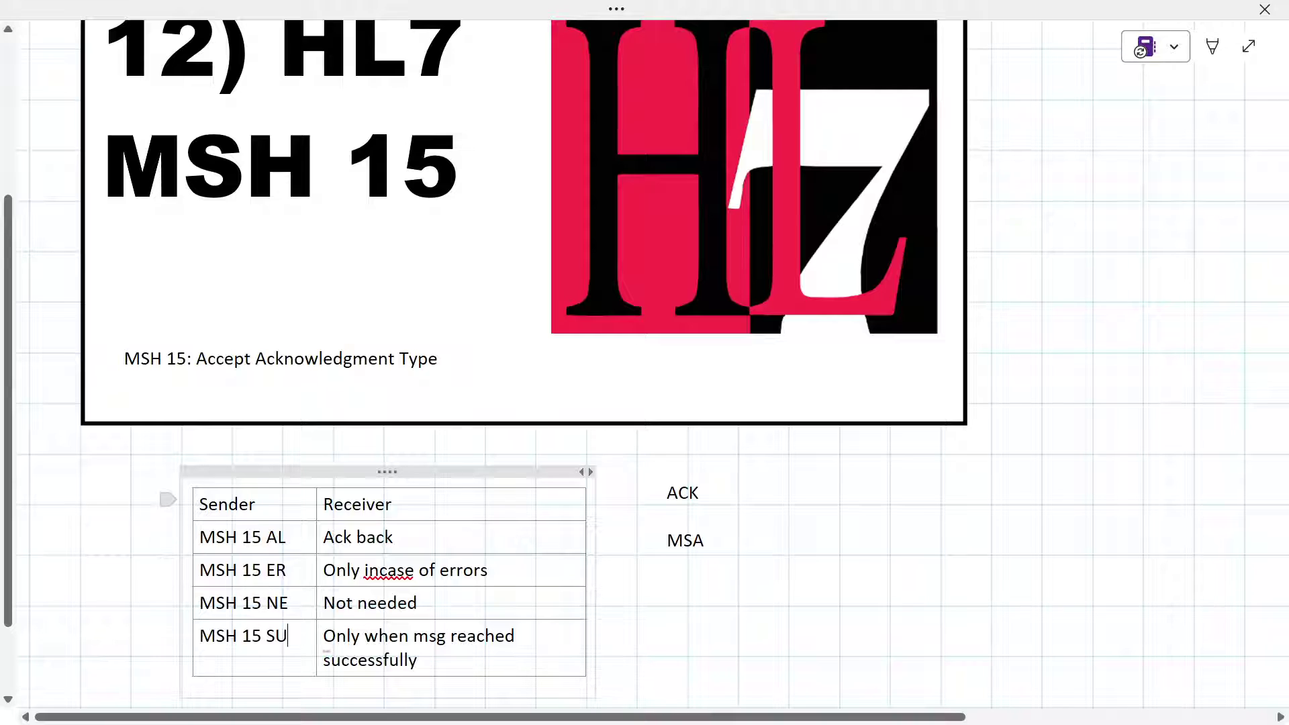
- Examine the Receiver heading and the AL, NE and ER definitions written below the table
drag(323, 504, 376, 504)
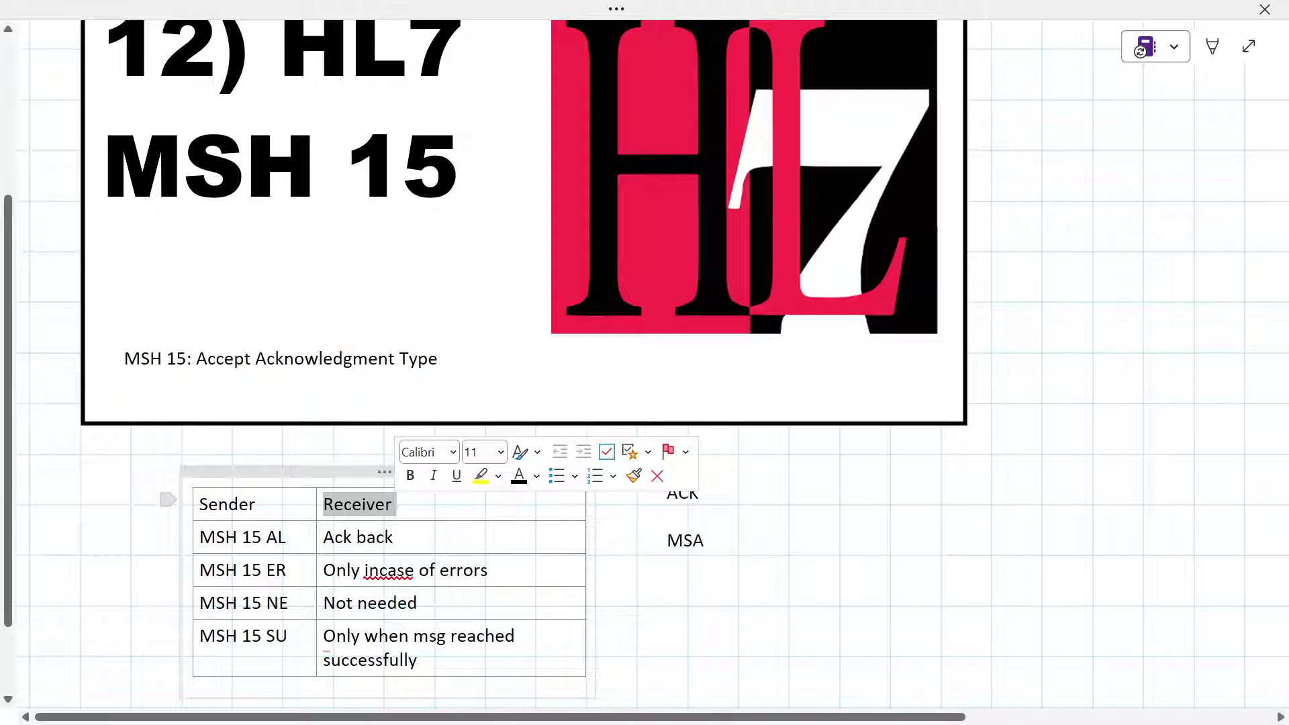
scroll(316, 568, down, 5)
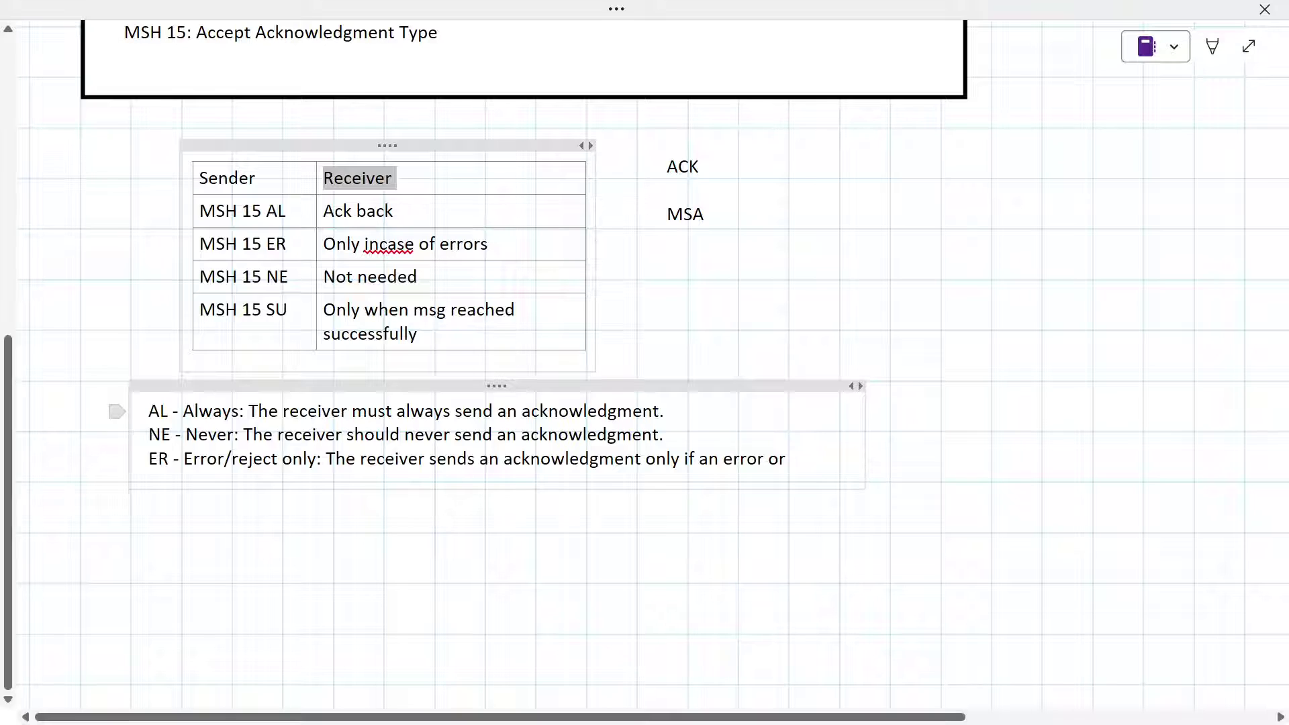
drag(267, 410, 654, 411)
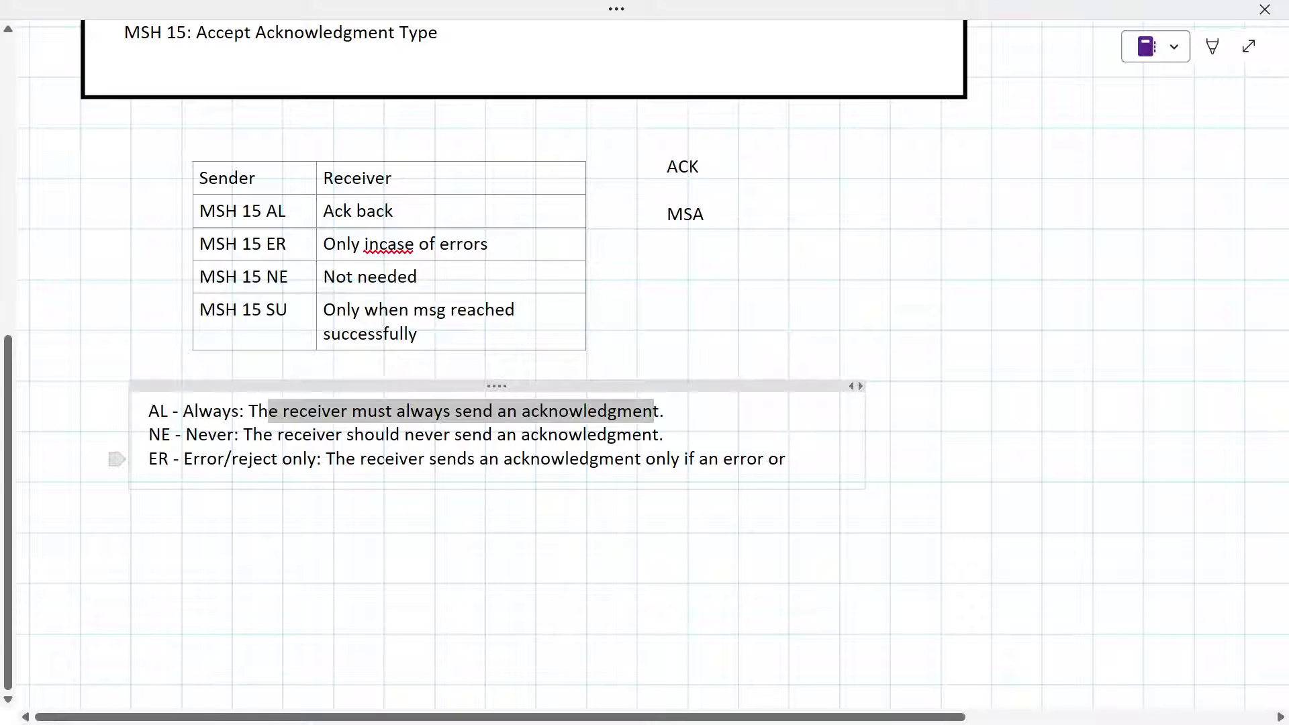
scroll(496, 438, up, 5)
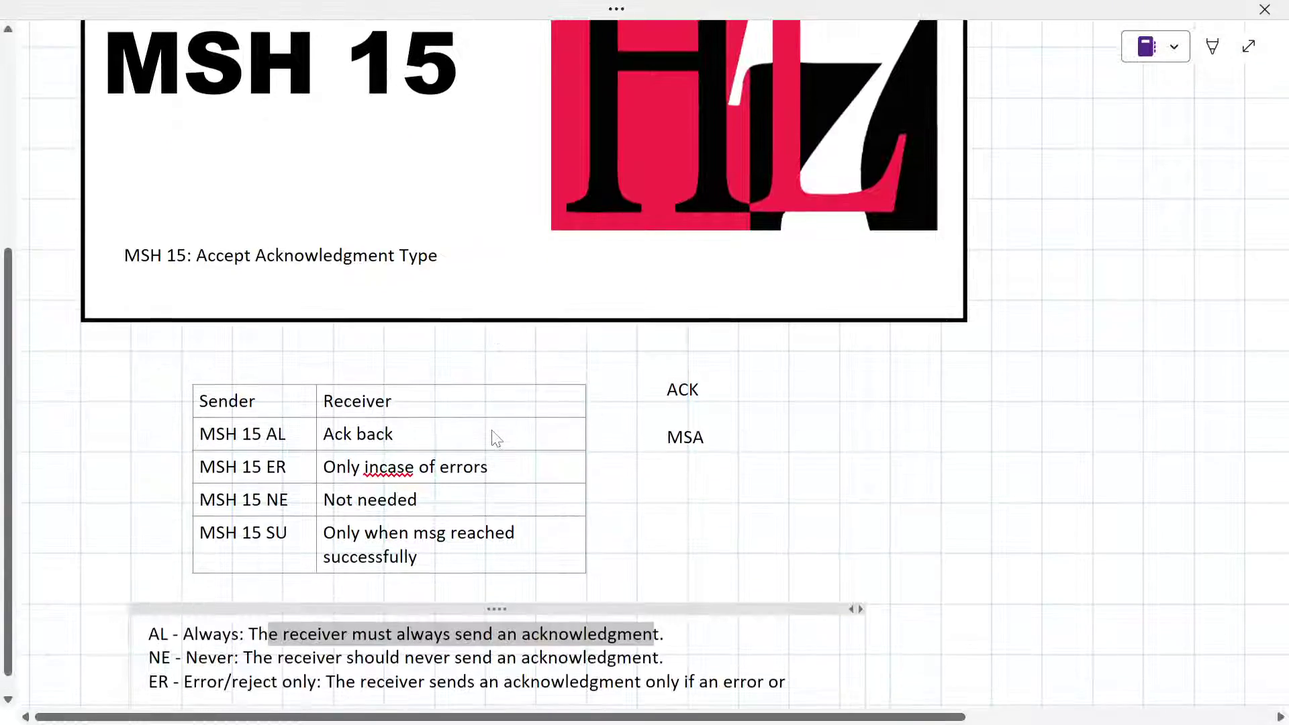
scroll(496, 438, down, 1)
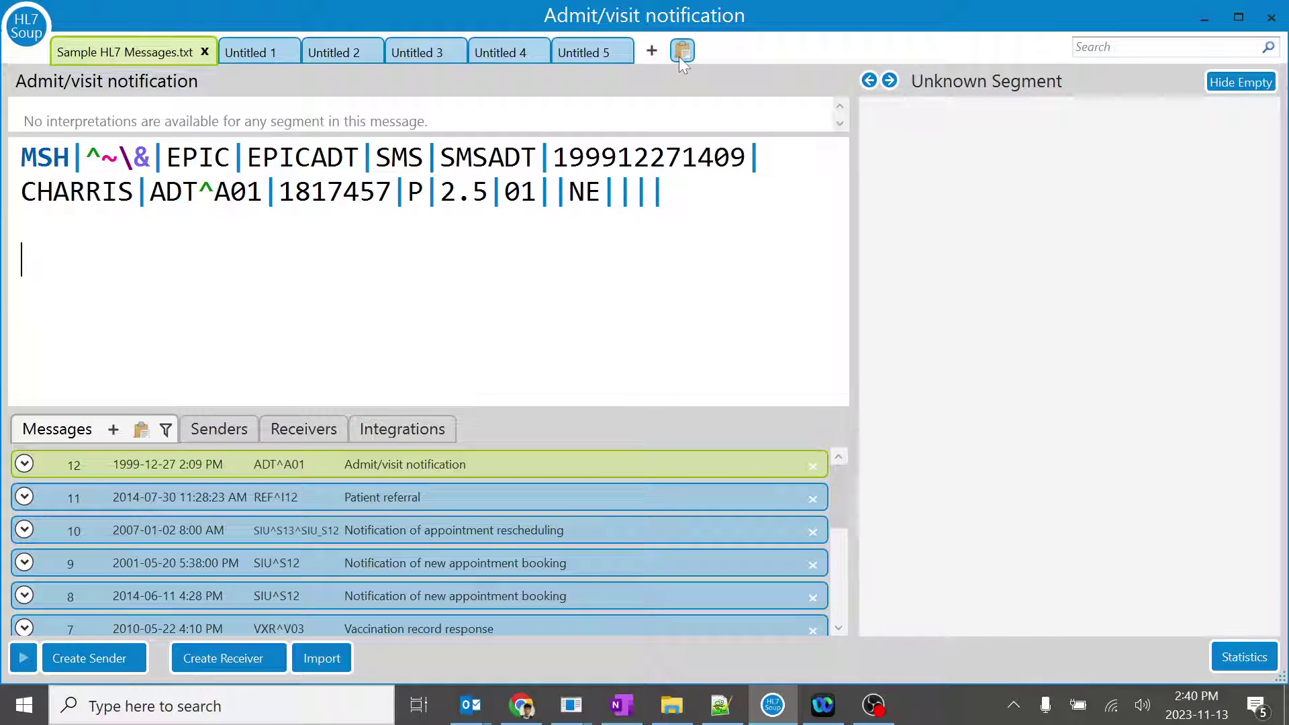
- Add a new message tab in HL7 Soup and paste the copied ADT^A04 patient registration message into it
click(651, 51)
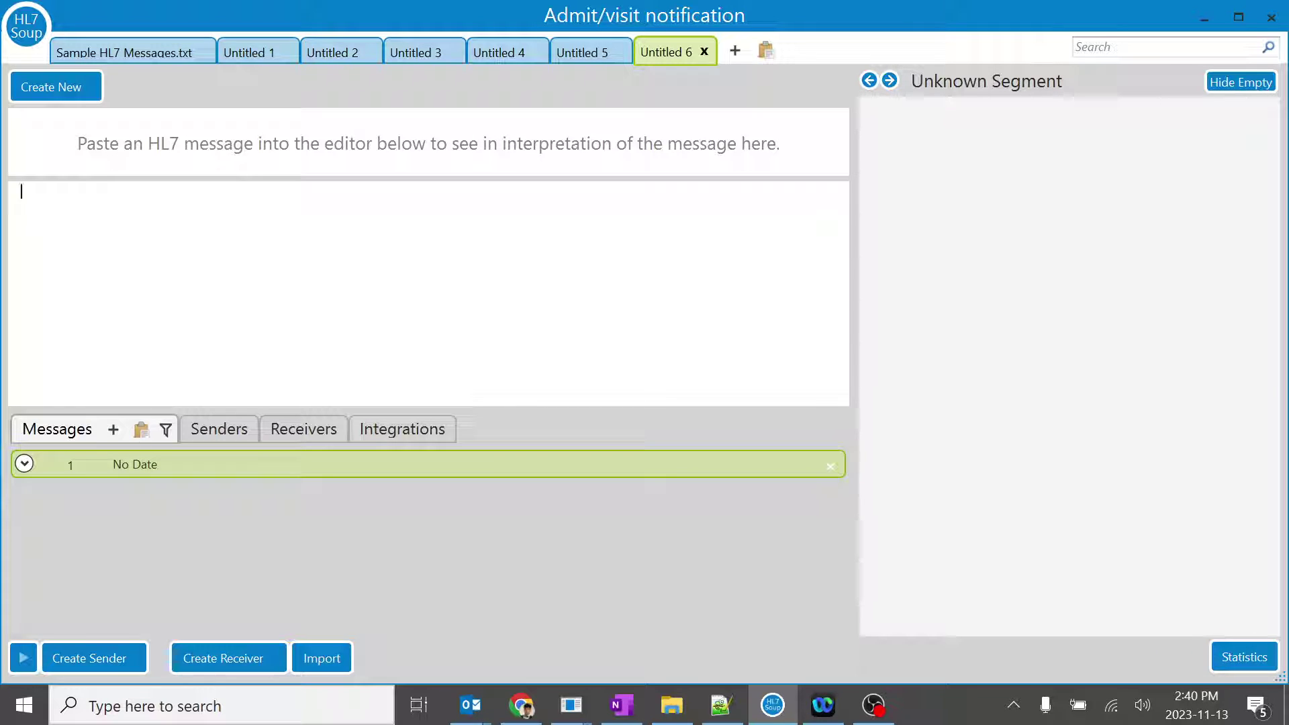
key(ctrl+v)
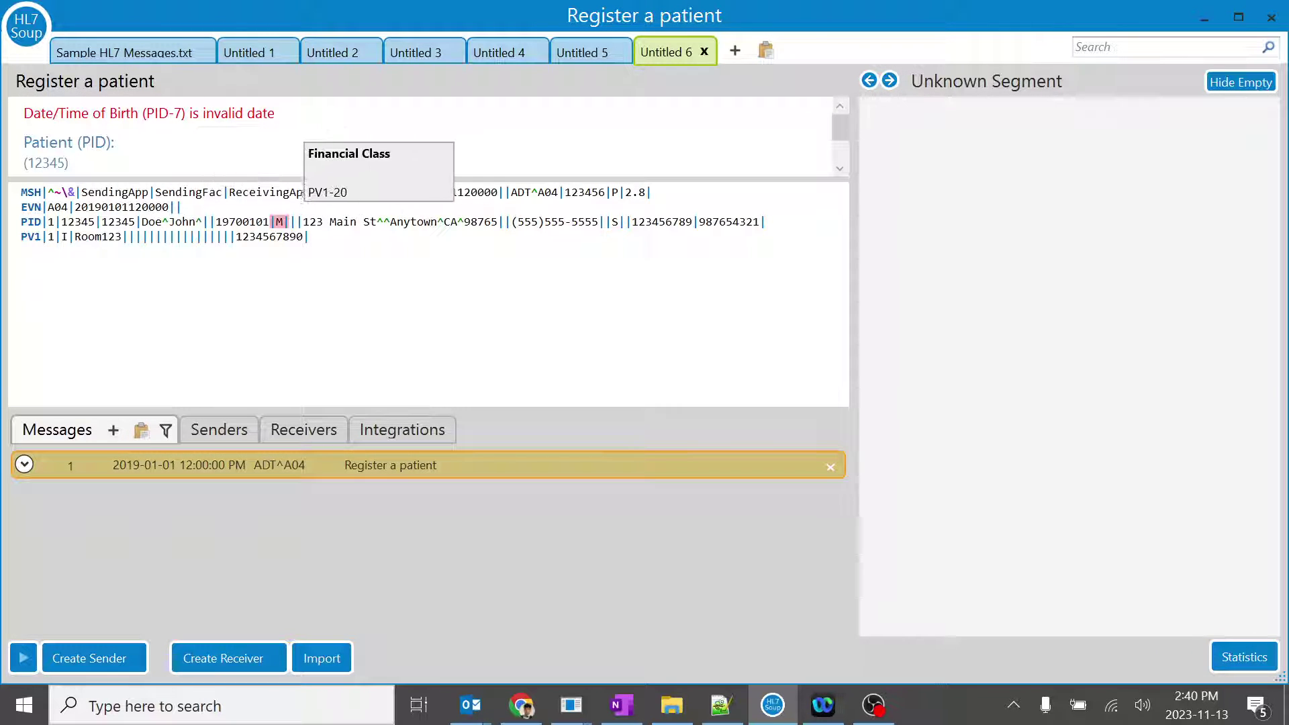
key(Return)
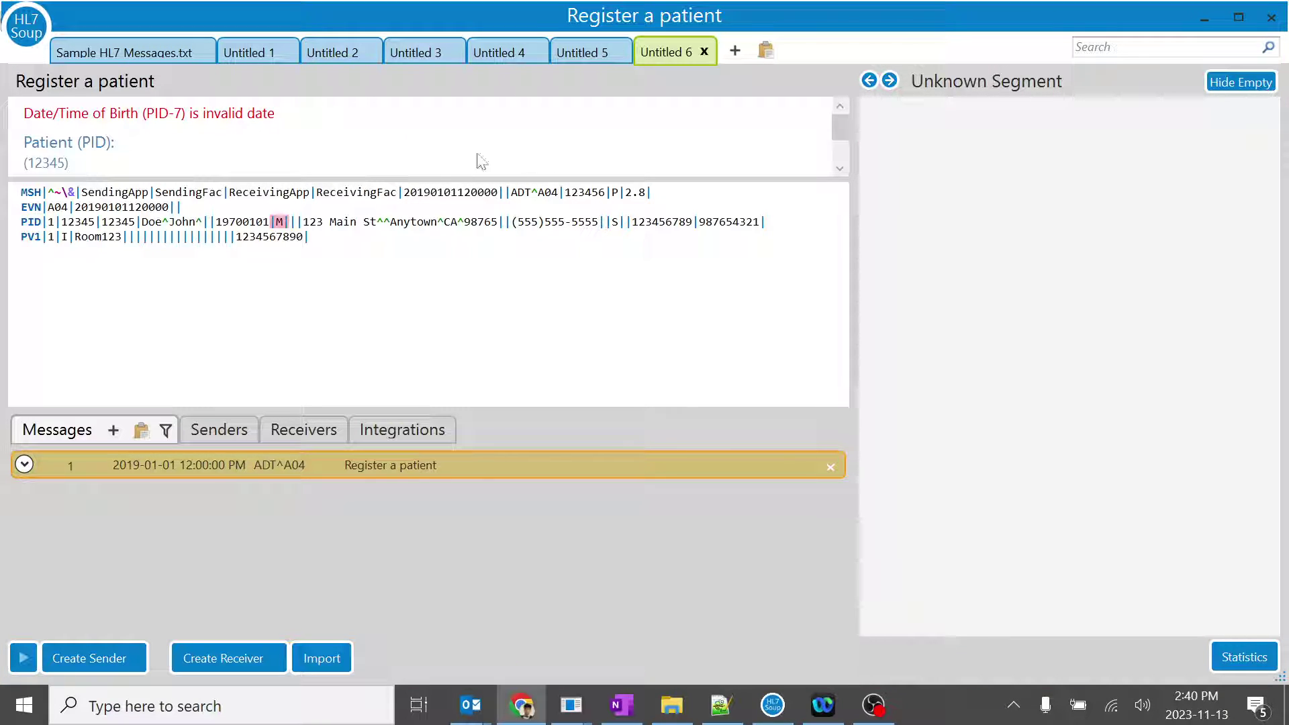
- Paste the copied ACK^A04 acknowledgment with its MSA segment below the registration message and enlarge the message editor
key(alt+Tab)
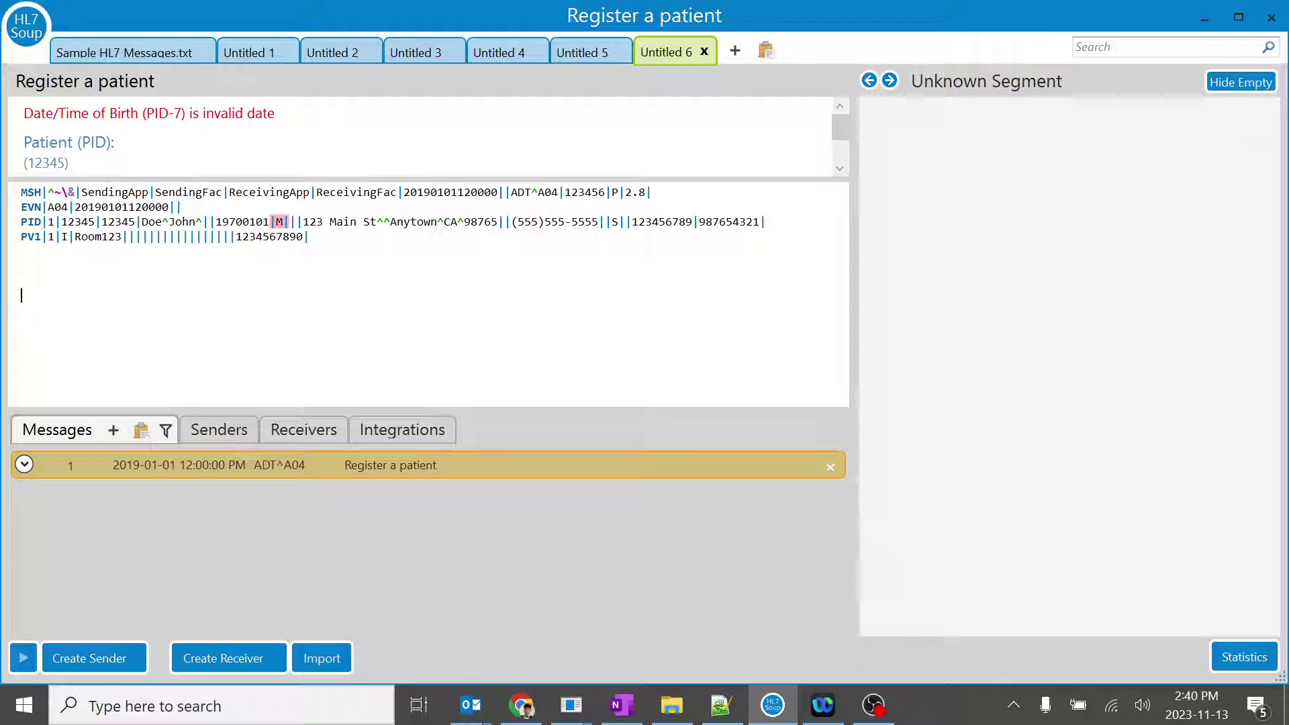
key(ctrl+v)
scroll(148, 236, up, 1)
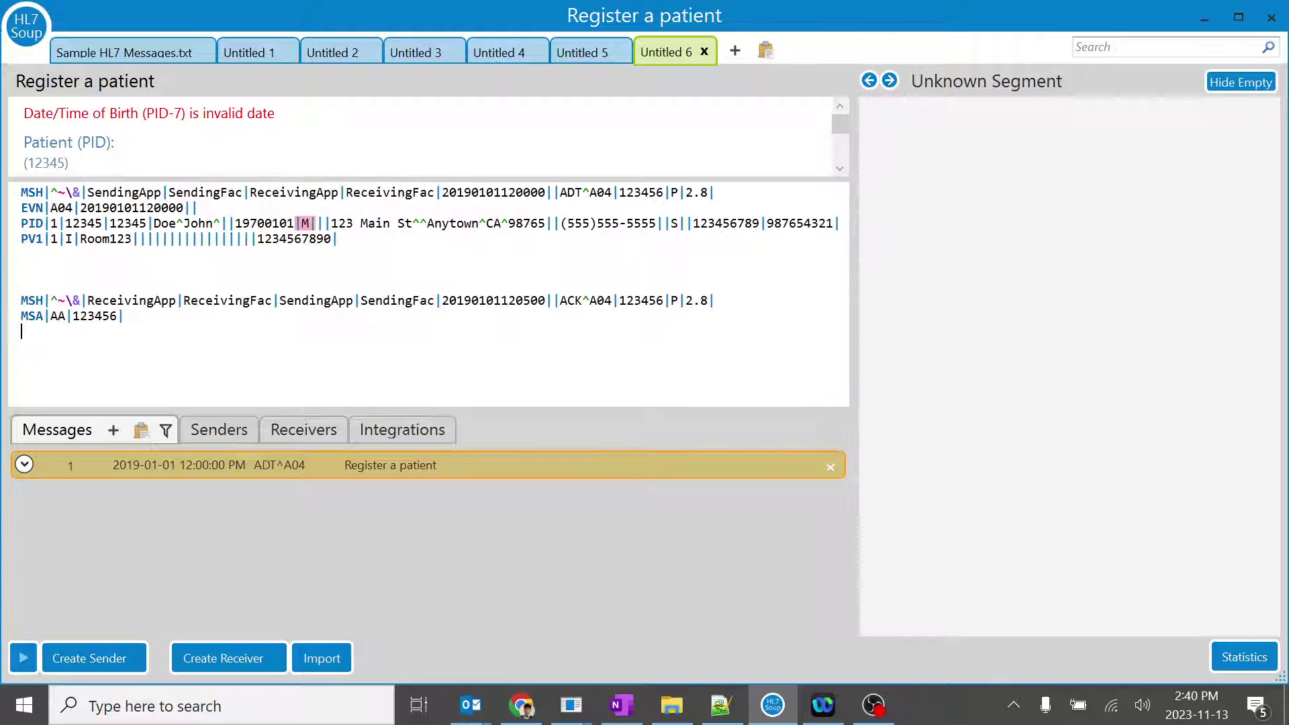
drag(495, 409, 494, 617)
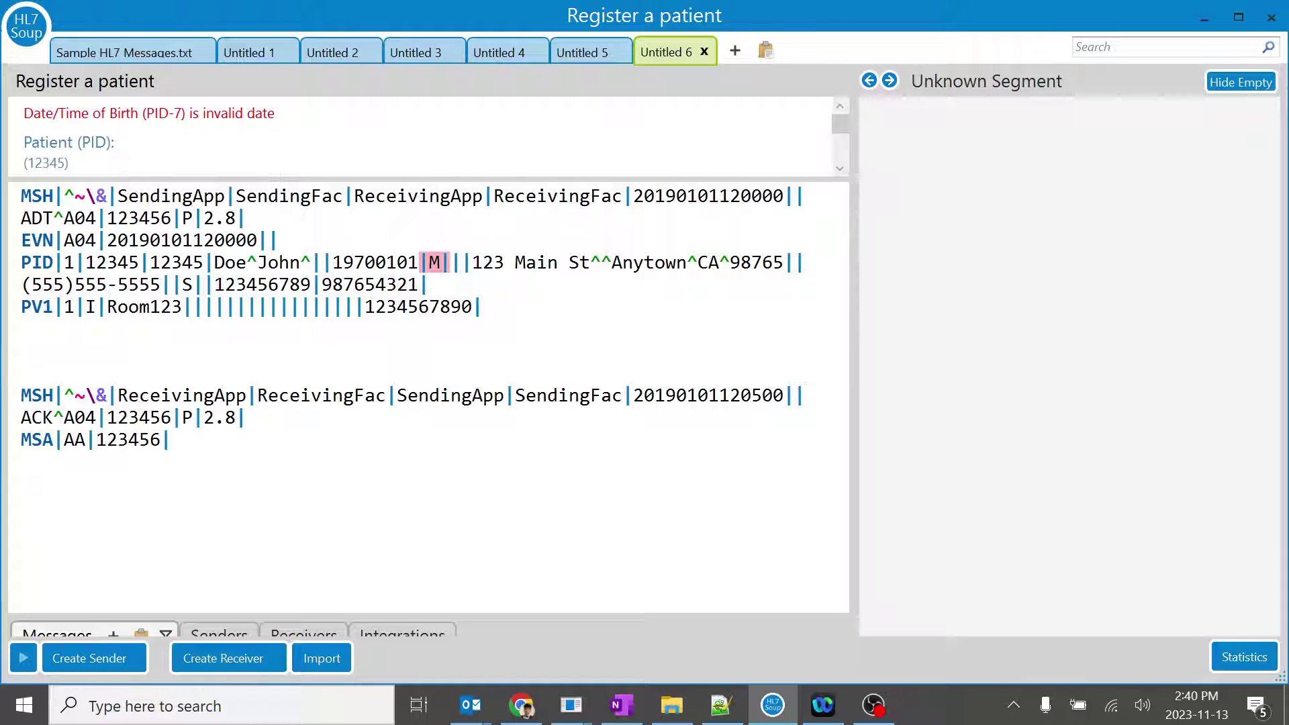
- Examine the acknowledgment's MSA segment and the Sending Application and Sending Facility fields in the registration message's header
drag(170, 440, 21, 439)
click(21, 505)
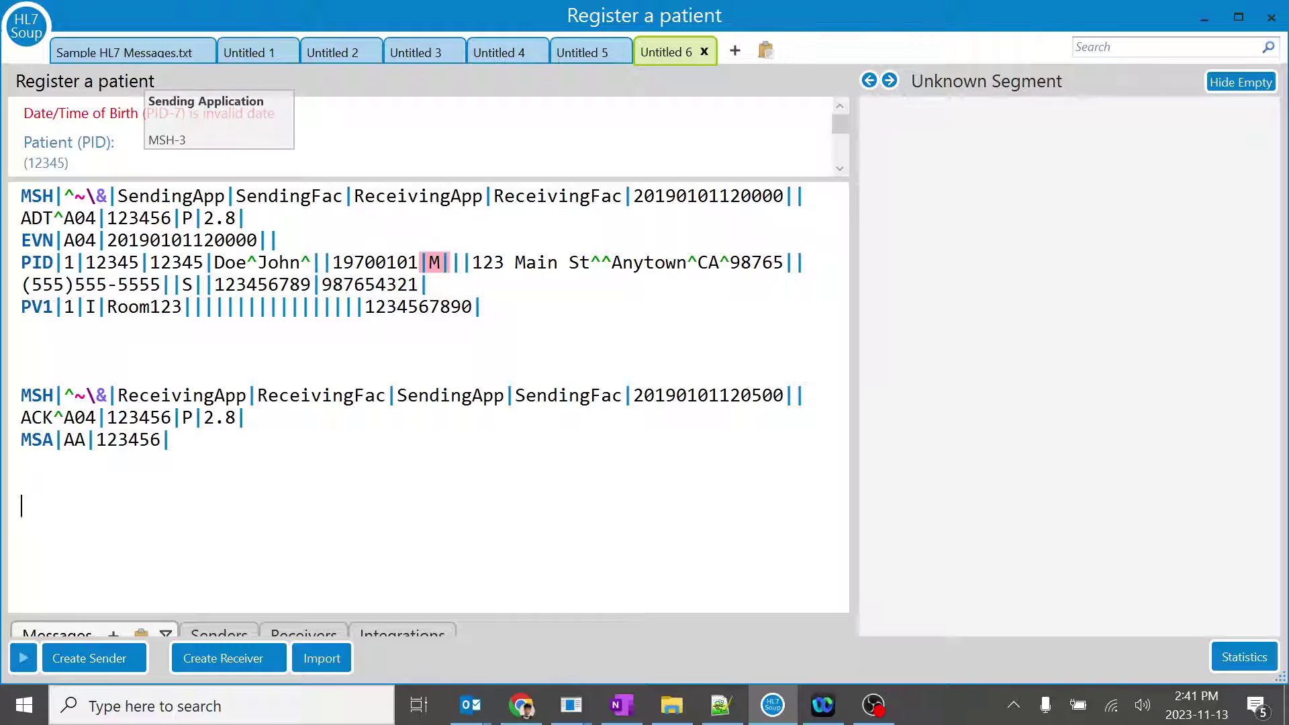
click(170, 196)
click(268, 196)
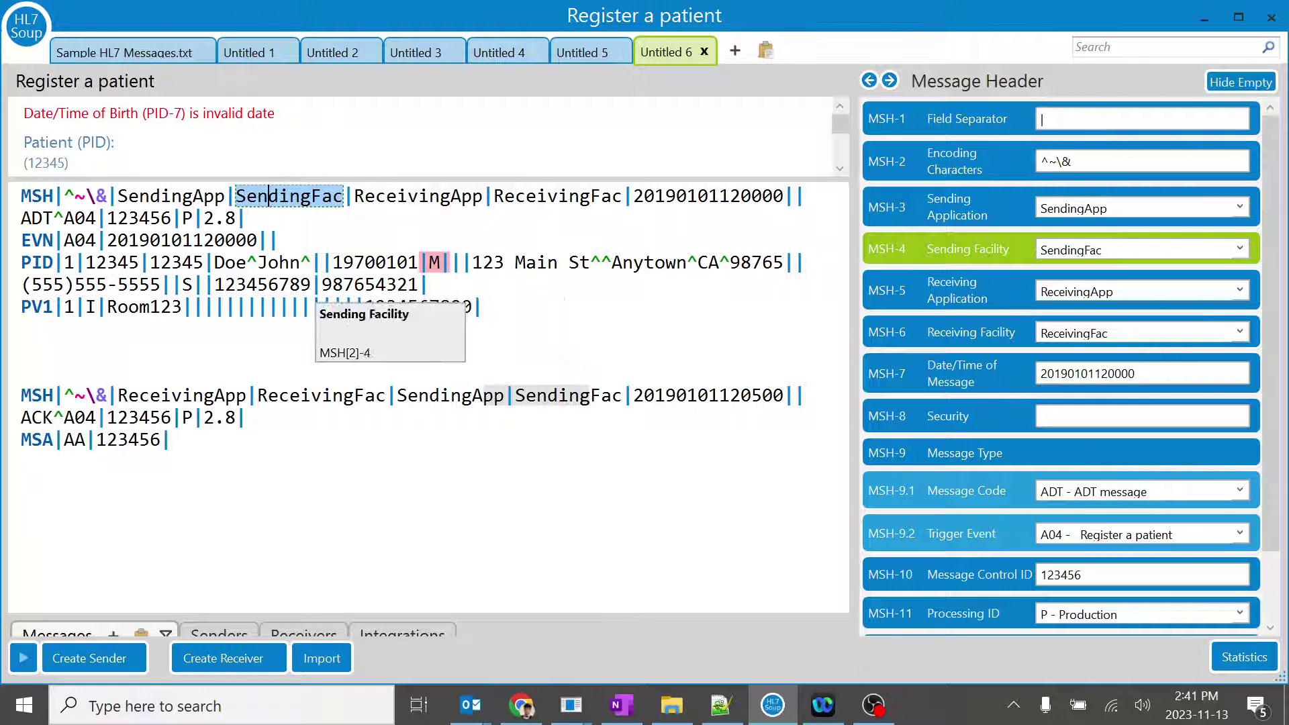
- Highlight the Receiver heading in the OneNote table, and return to HL7 Soup to inspect the registration message's Sending Application field
click(621, 705)
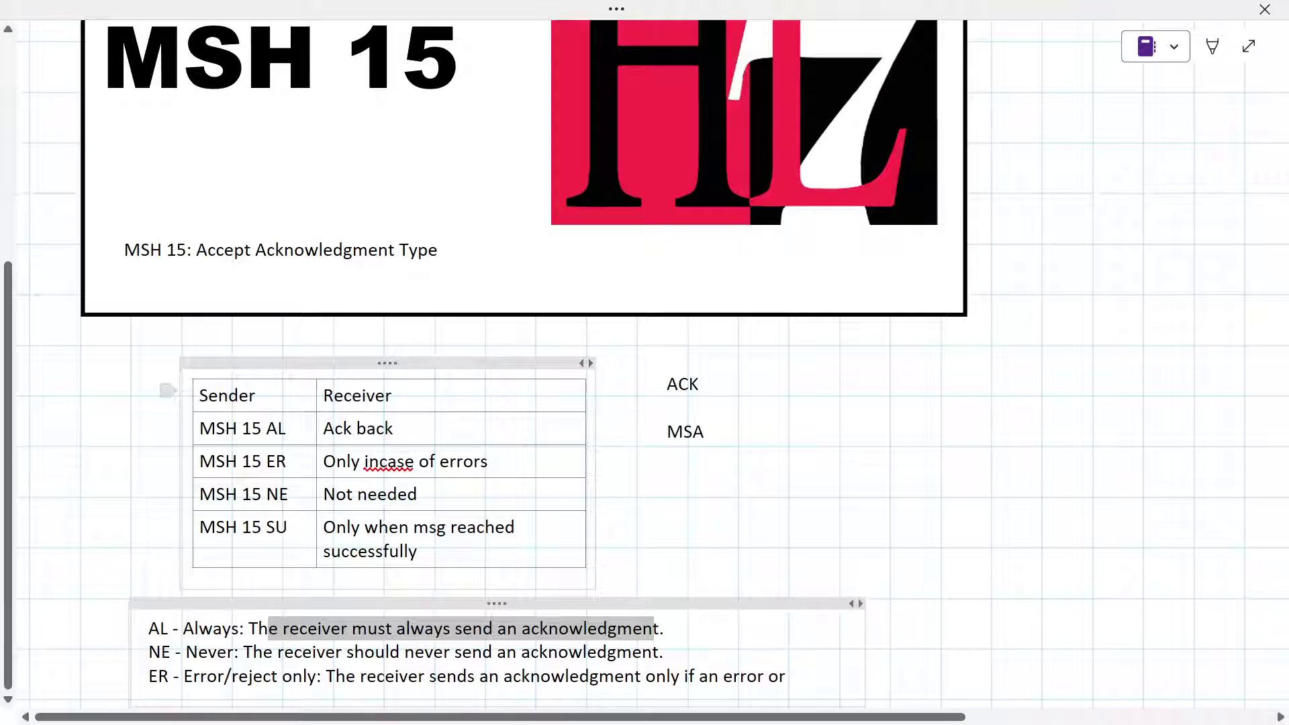
drag(397, 395, 343, 395)
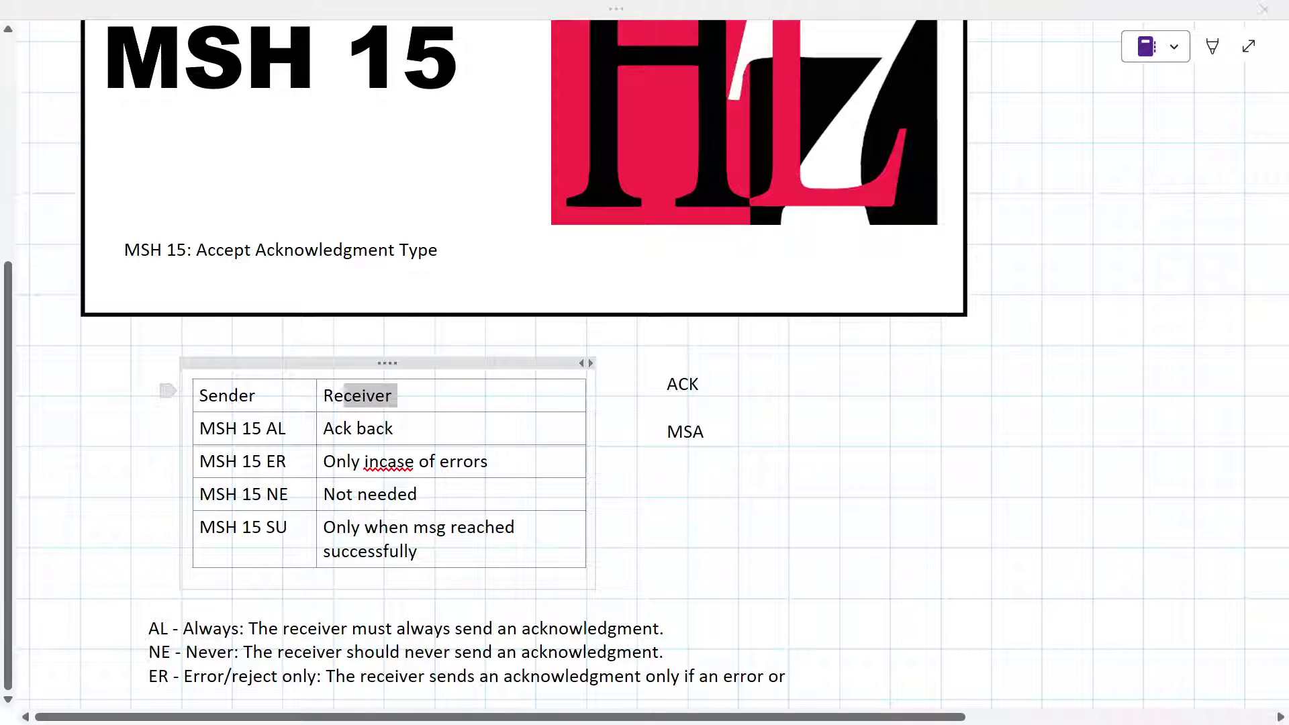
key(alt+Tab)
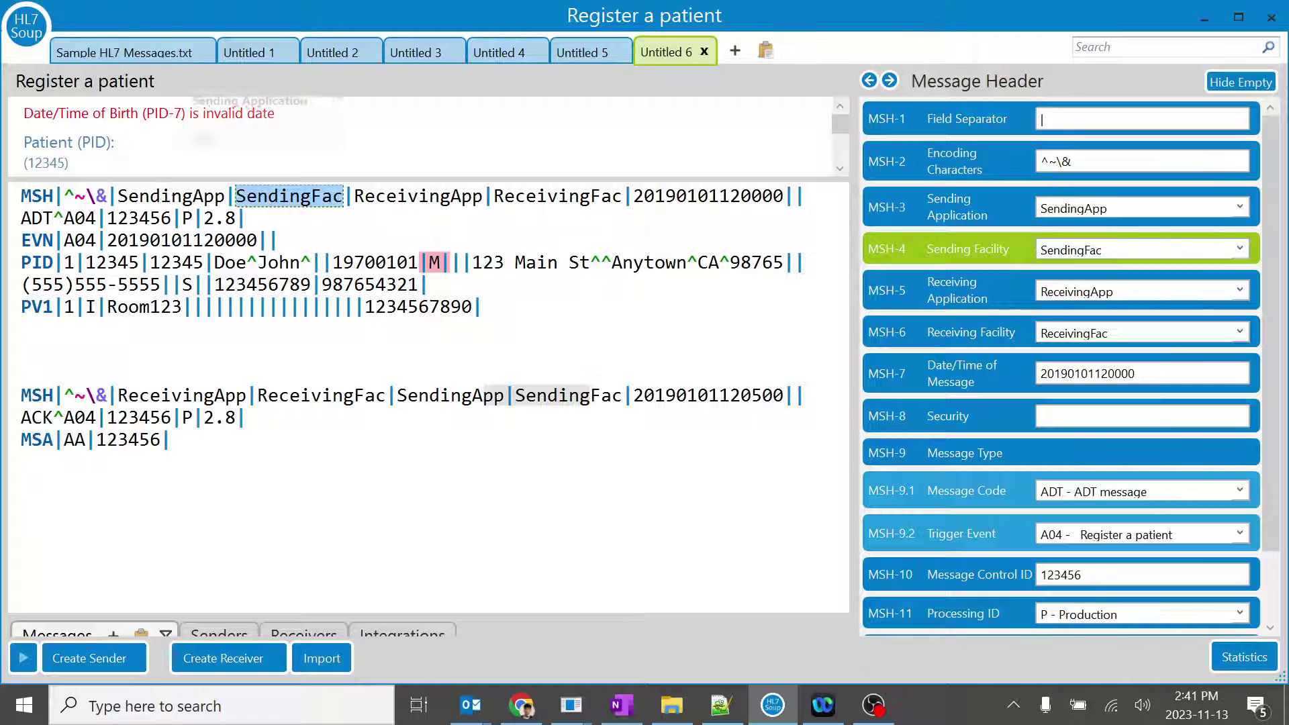
click(152, 195)
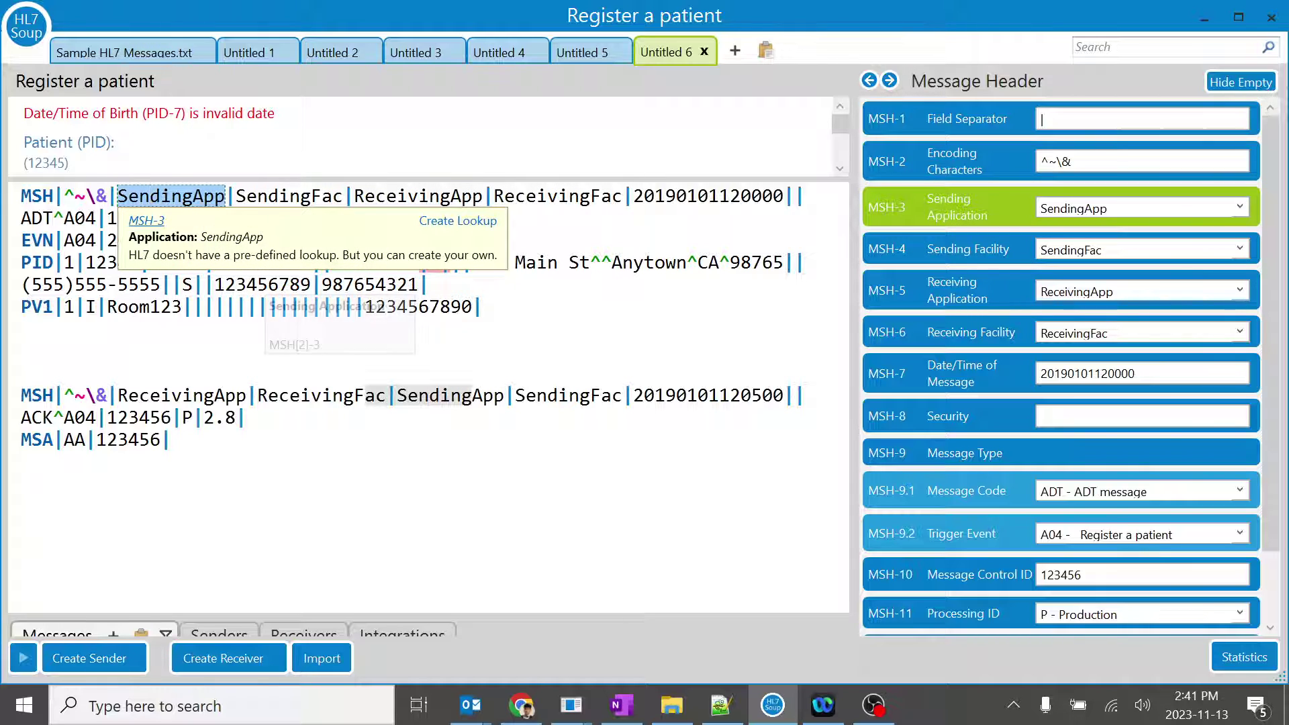
- Highlight the acknowledgment message's lines and inspect the end of its MSH header after the version field
click(22, 349)
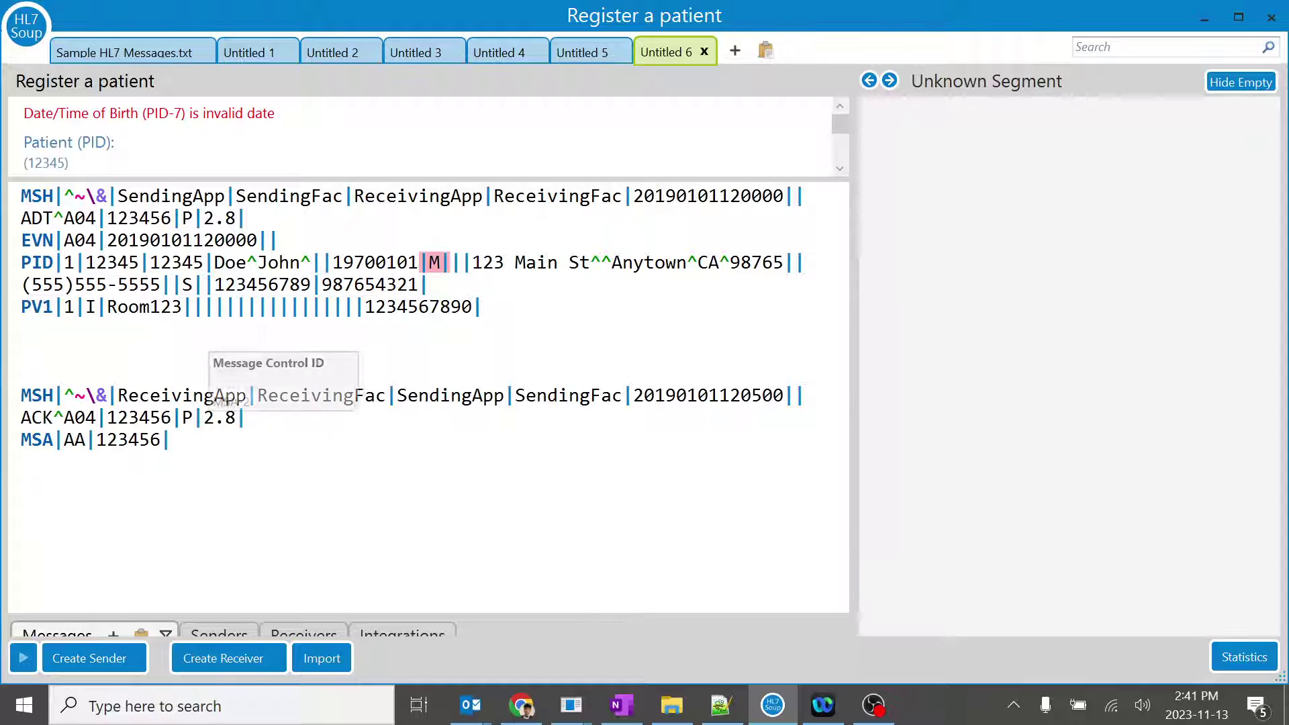
drag(27, 463, 26, 396)
click(218, 421)
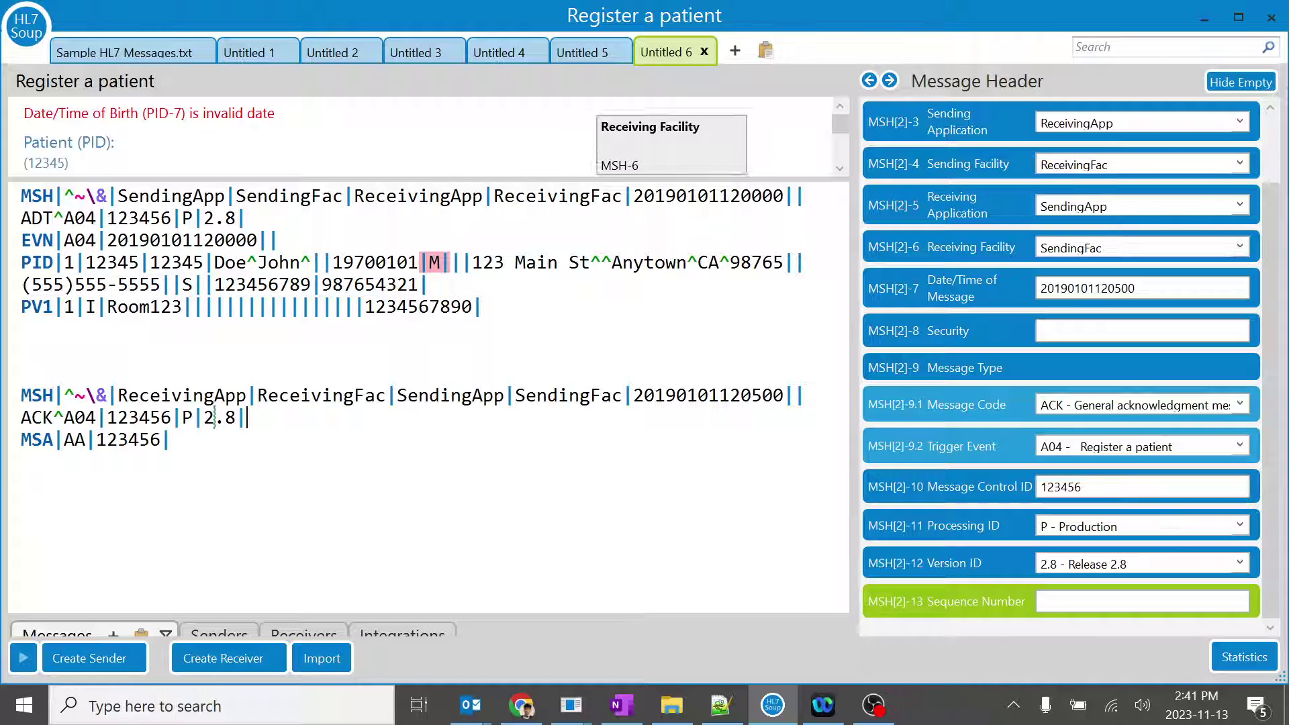
- Highlight the acknowledgment's date/time, compare both messages' message types, and inspect the acknowledgment's Message Control ID
drag(601, 395, 784, 395)
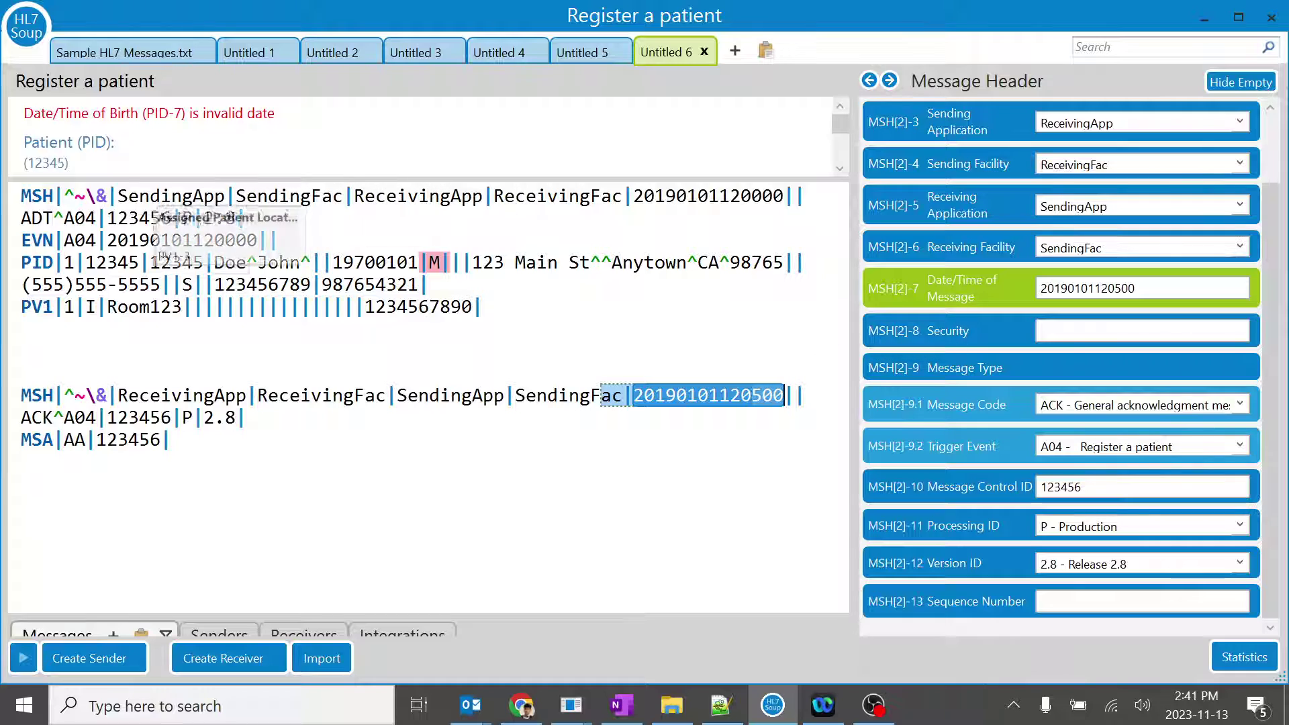
drag(22, 218, 96, 218)
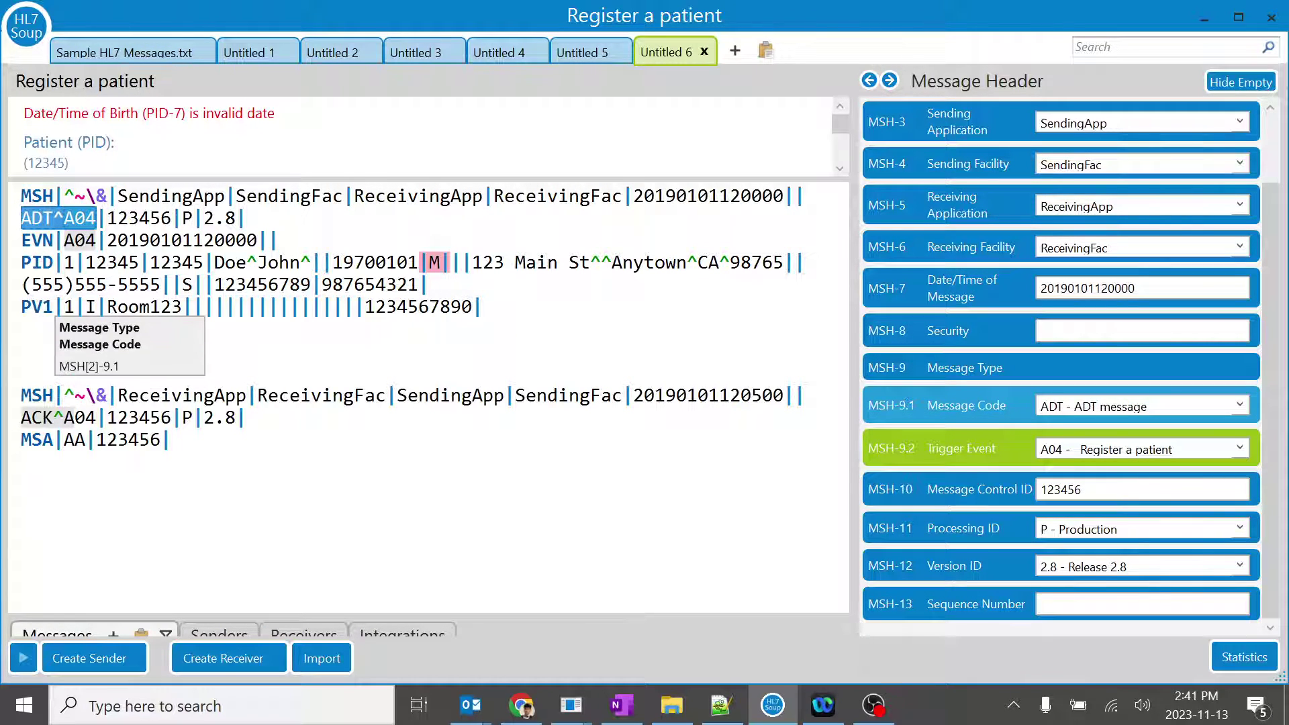
drag(21, 418, 97, 418)
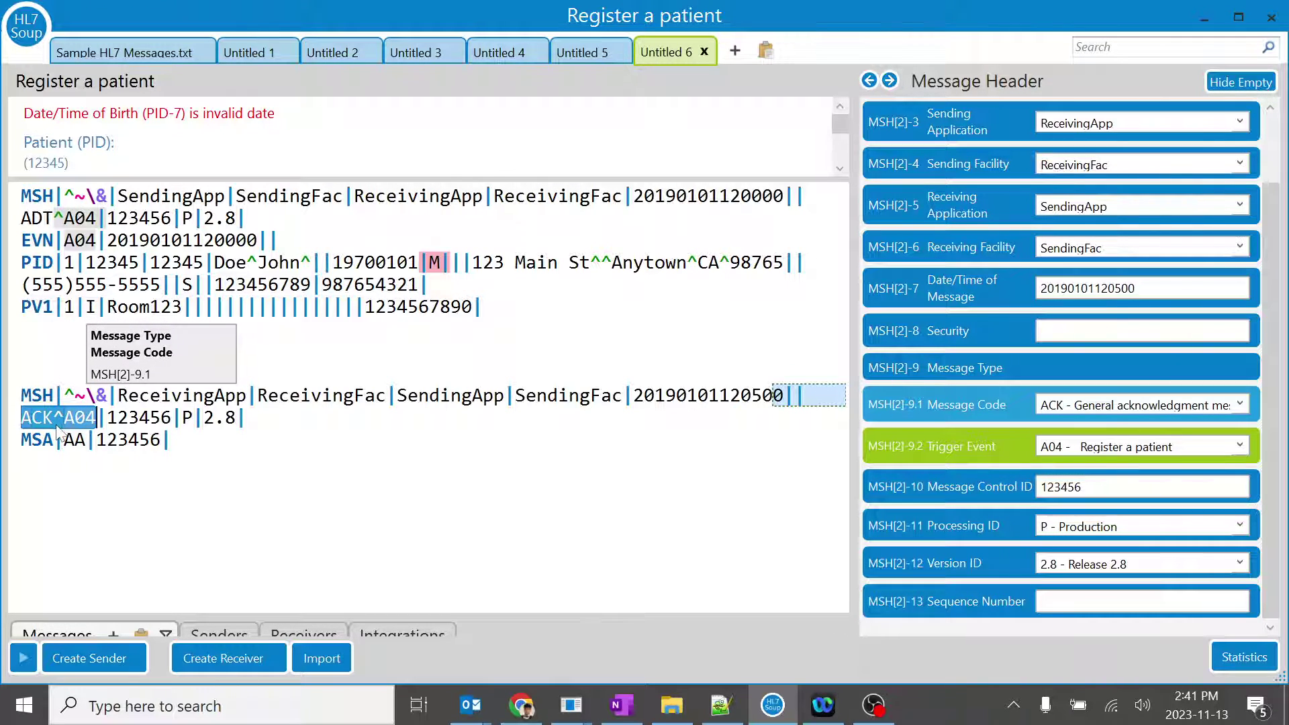
drag(74, 418, 129, 417)
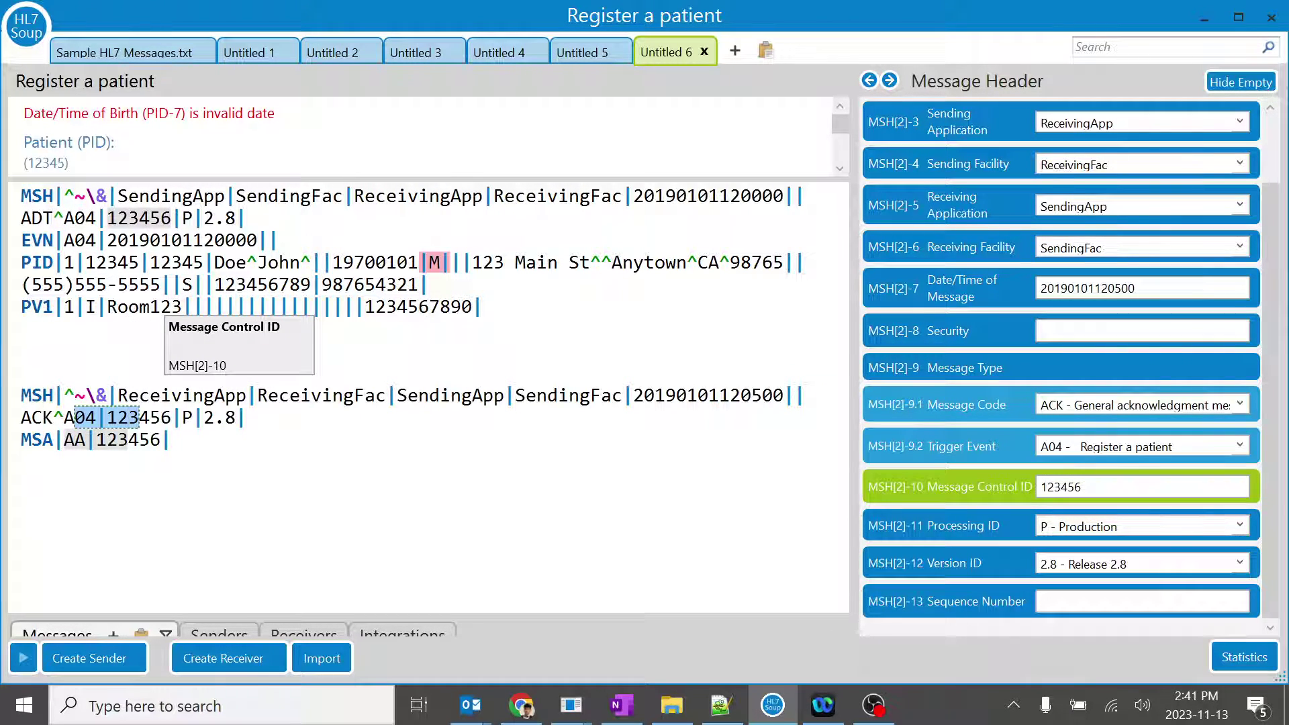
- Compare the Processing ID and Version ID fields across the two message headers, and highlight the acknowledgment code in the MSA segment
click(190, 417)
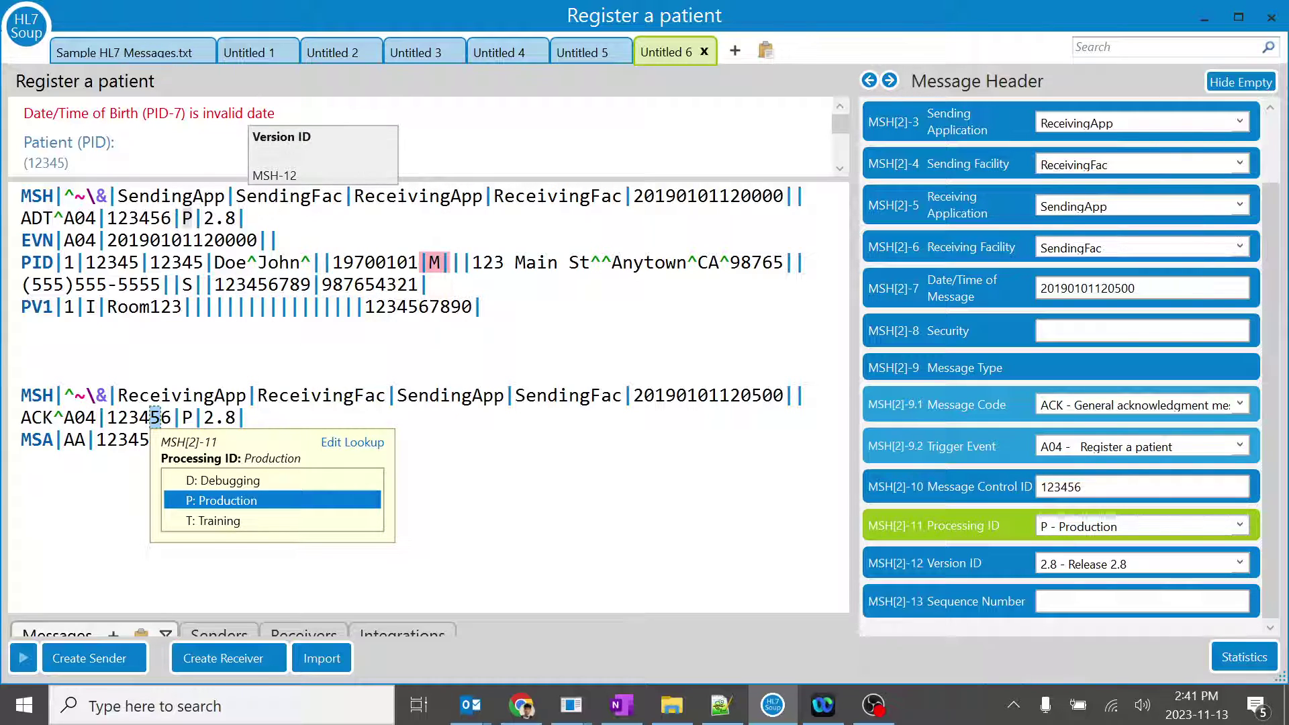
click(235, 220)
click(218, 517)
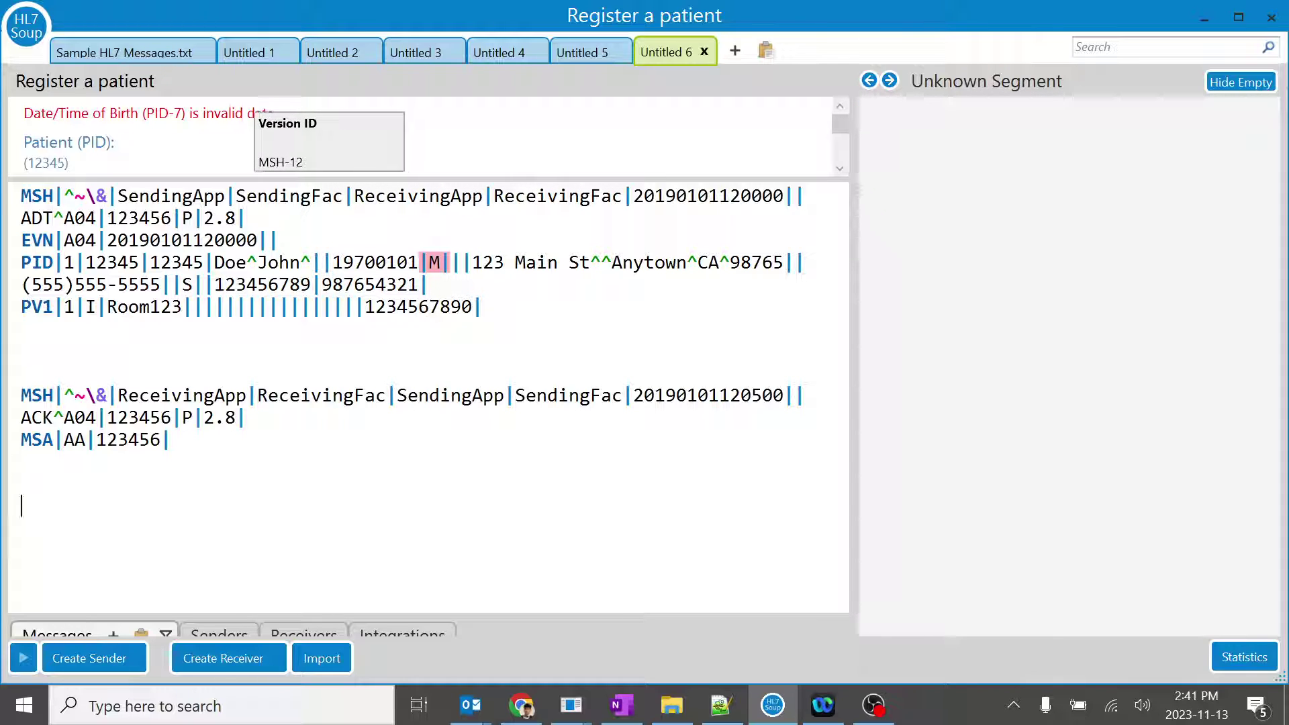
drag(204, 218, 237, 218)
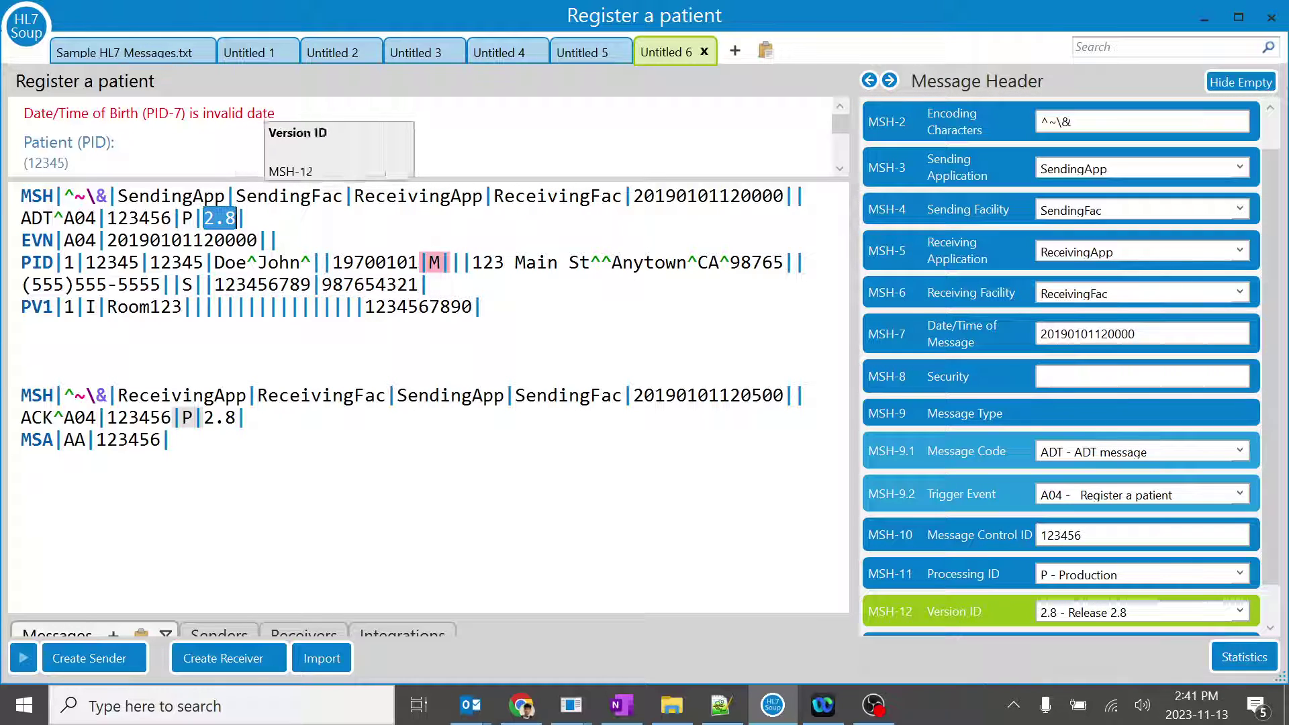
drag(203, 417, 236, 418)
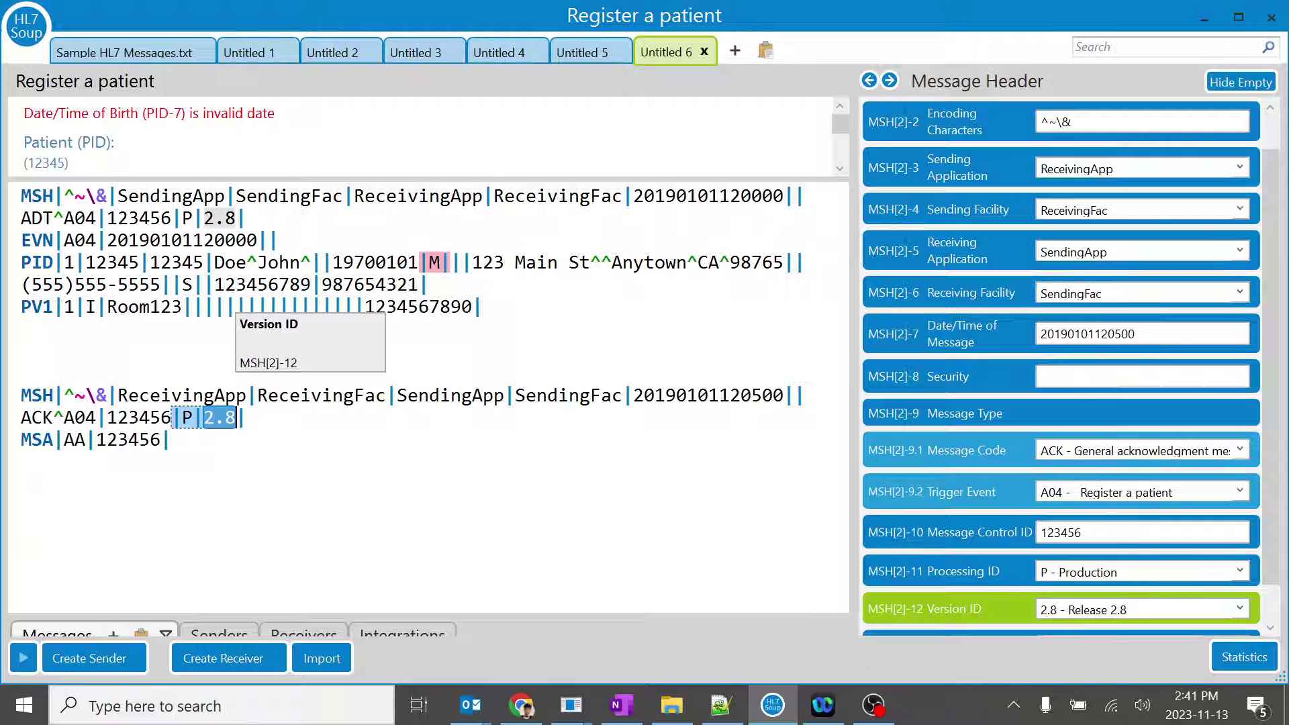
click(23, 461)
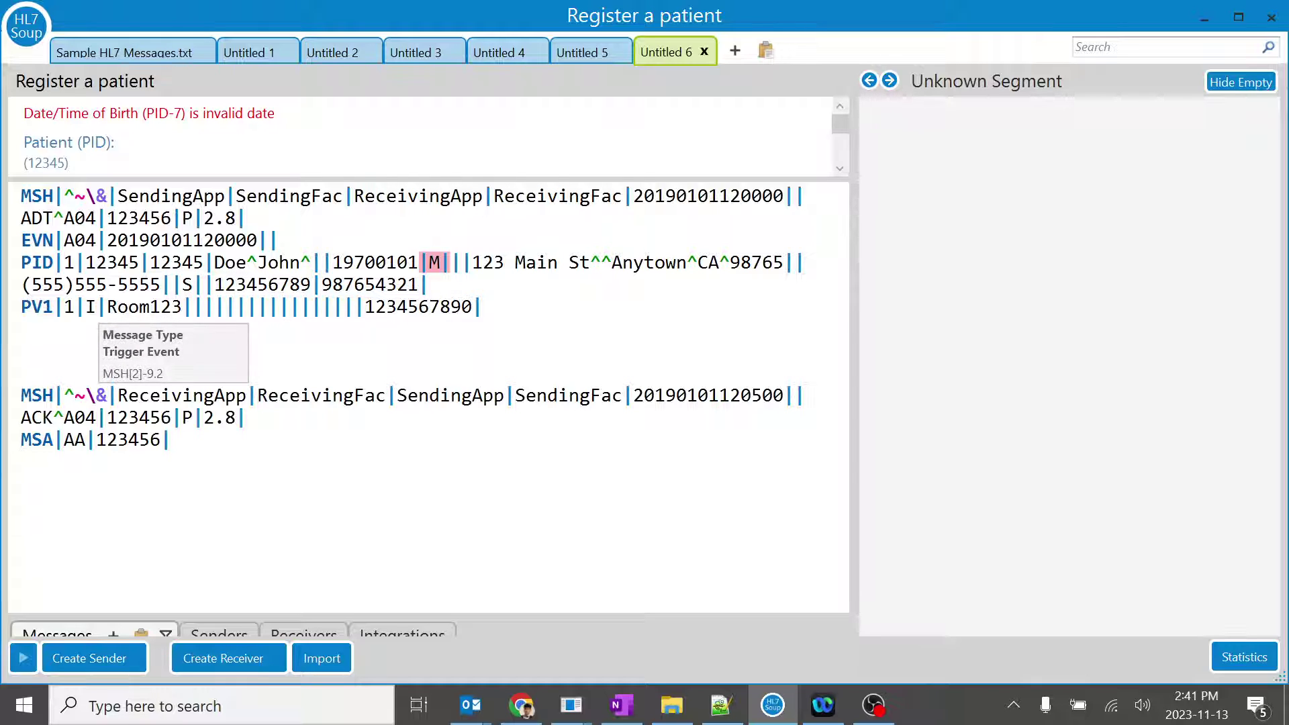
double_click(76, 440)
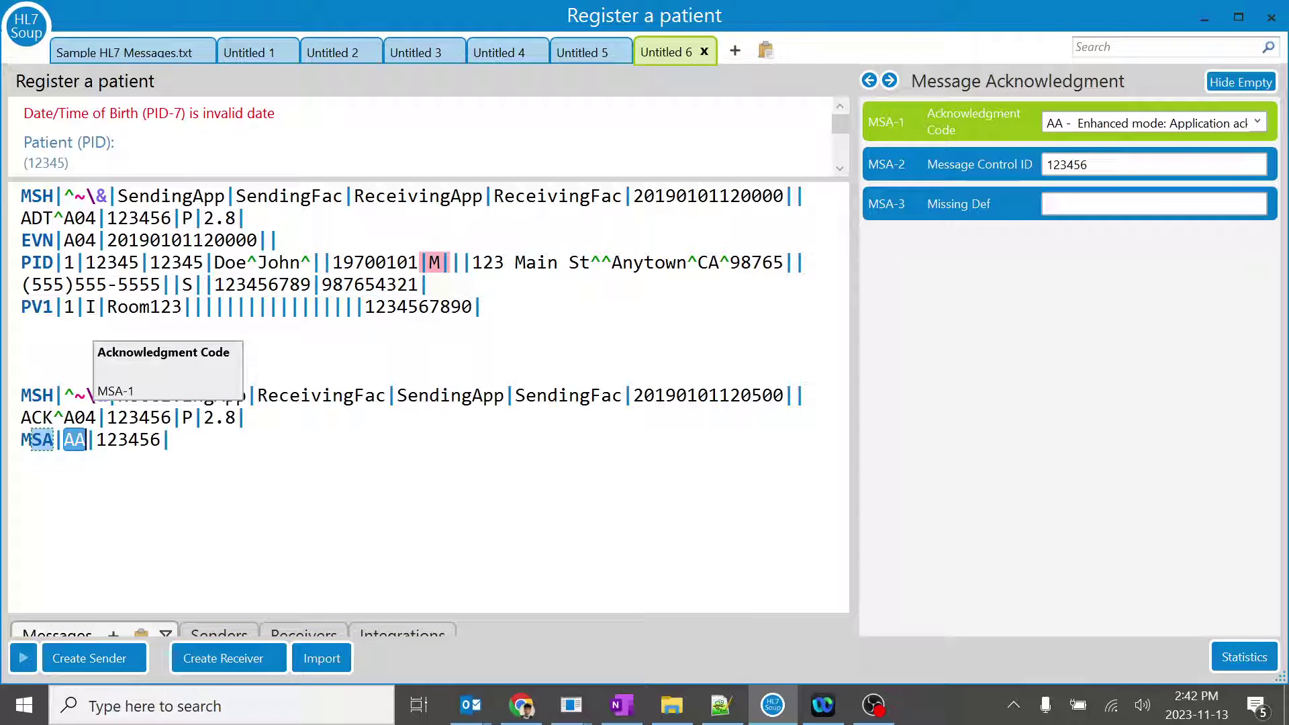
- Delete the ADT^A04 registration message and the blank lines above the ACK^A04 acknowledgment
drag(22, 376, 21, 196)
key(Delete)
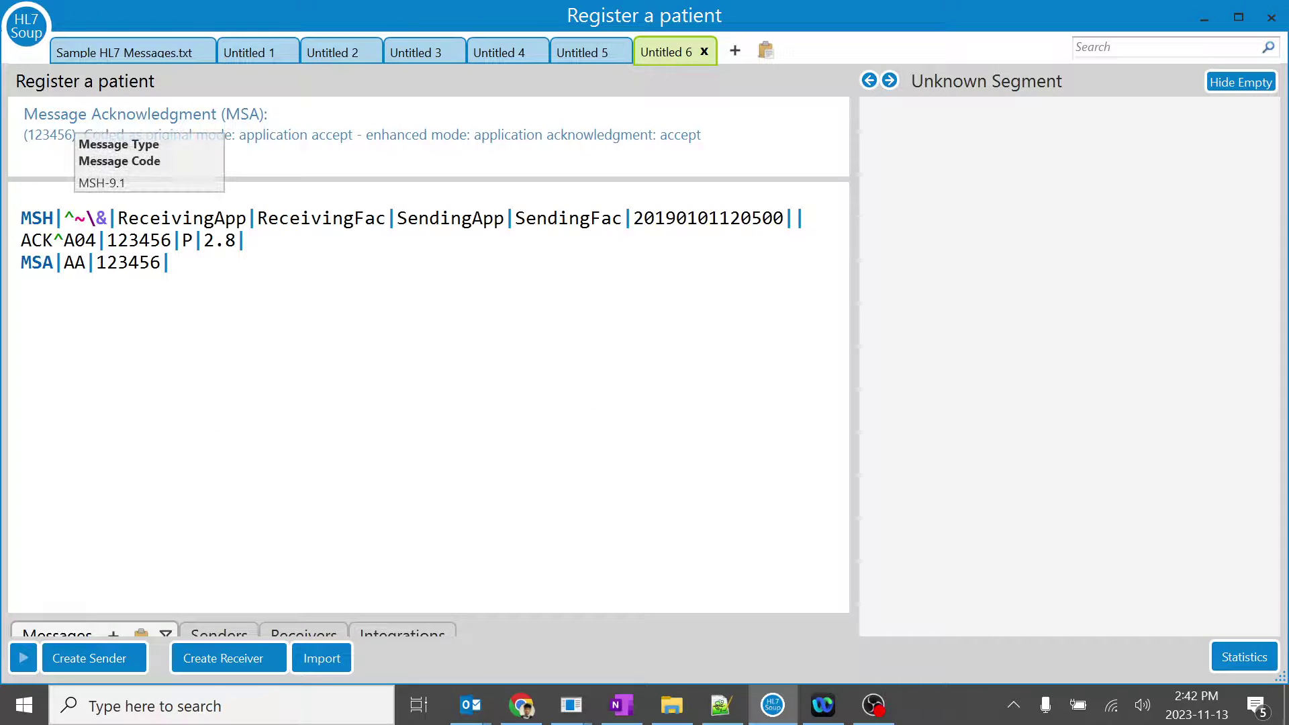
key(Delete)
click(399, 262)
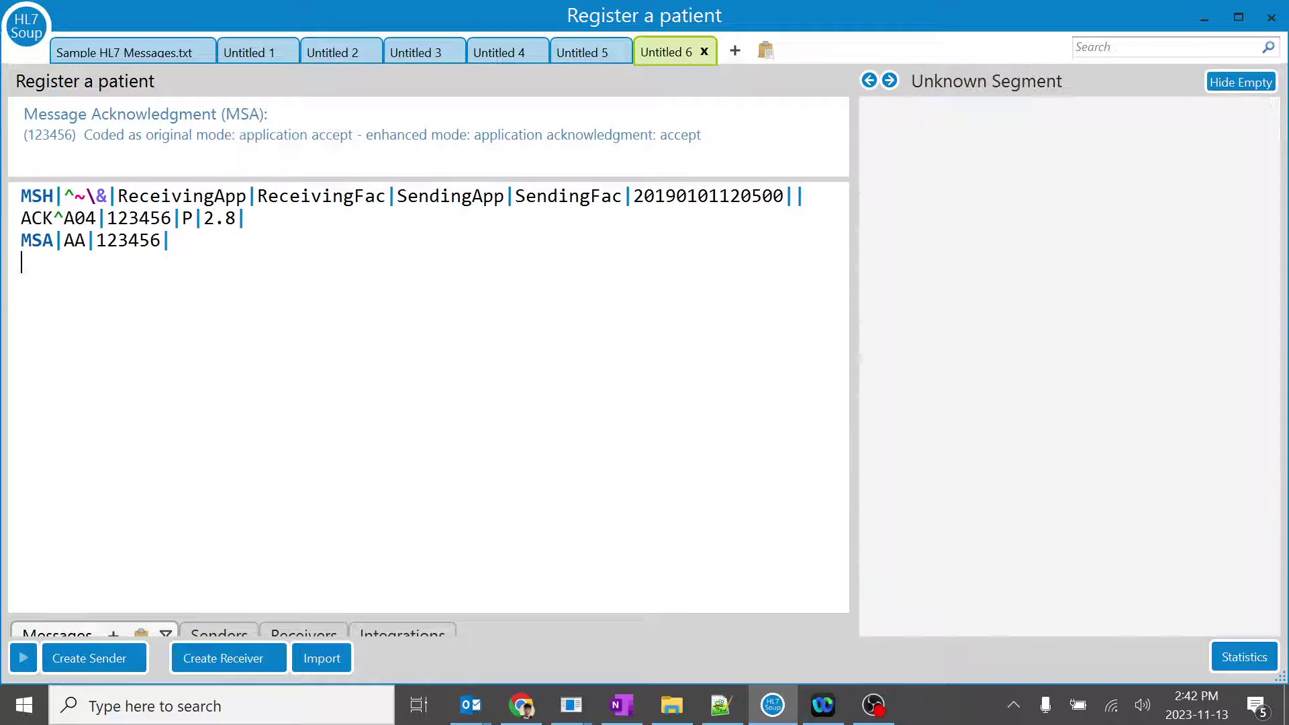
- Examine the MSA segment's Acknowledgment Code options, its Message Control ID and the MSA-3 field
click(116, 133)
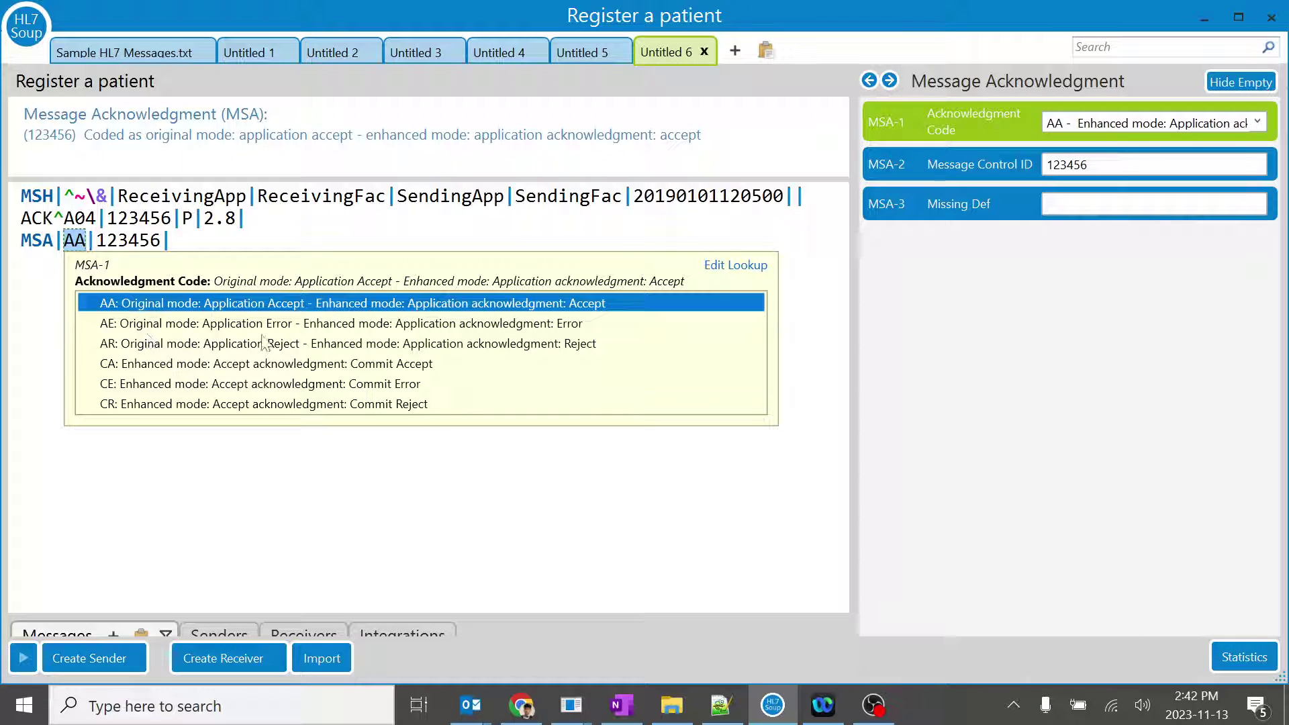
click(27, 293)
click(75, 239)
click(951, 165)
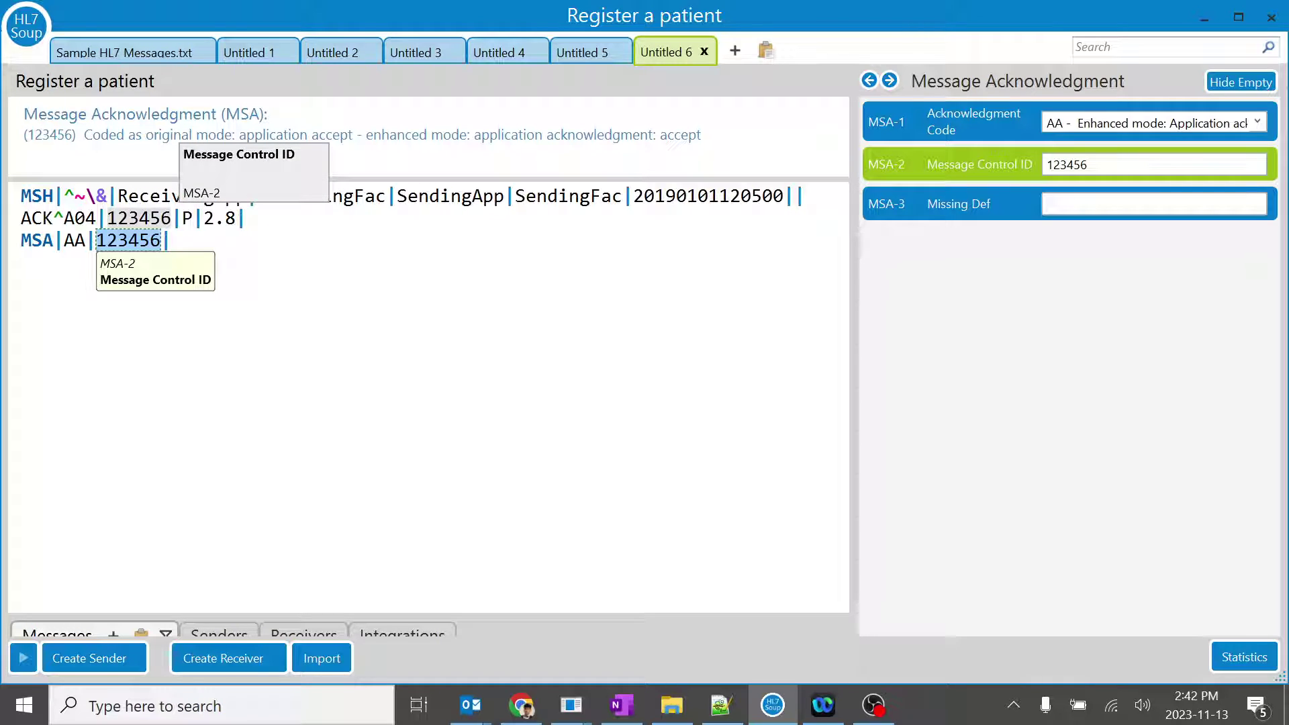
click(969, 217)
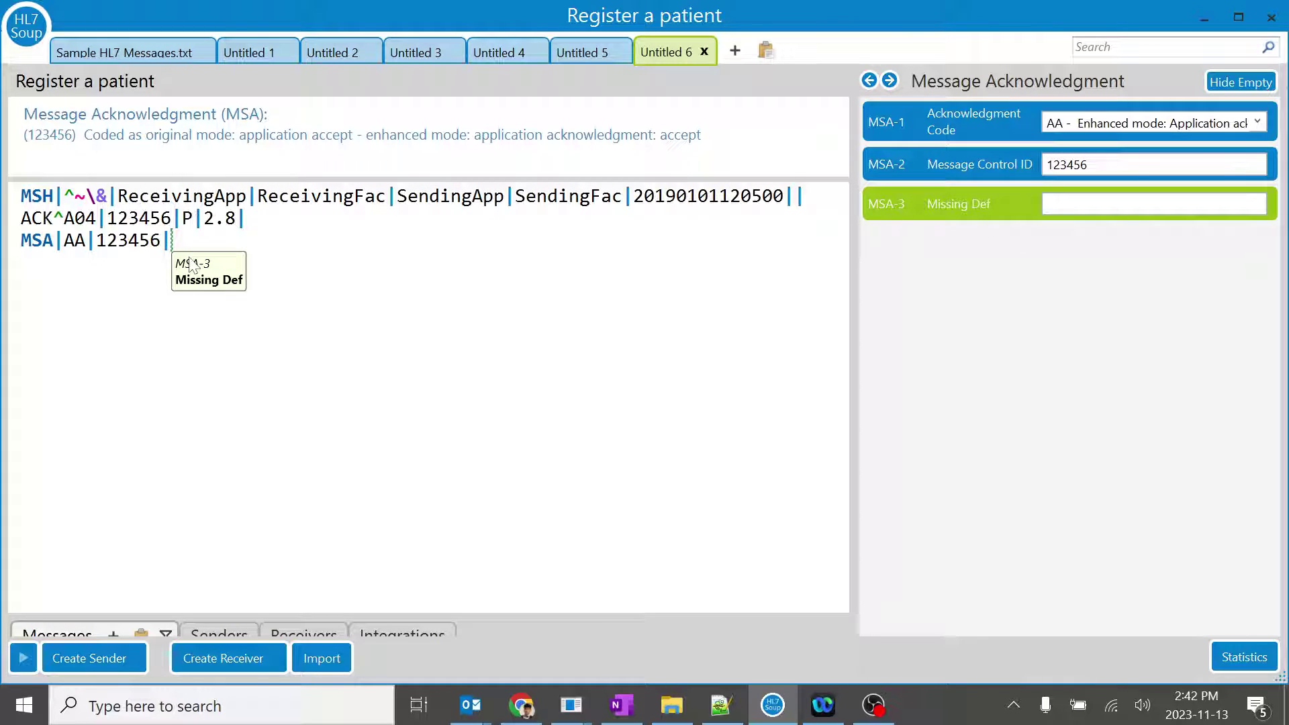
- Extend the MSA segment with six empty field separators to reach MSA-9
key(Return)
key(Return)
key(Return)
key(BackSpace)
key(BackSpace)
key(BackSpace)
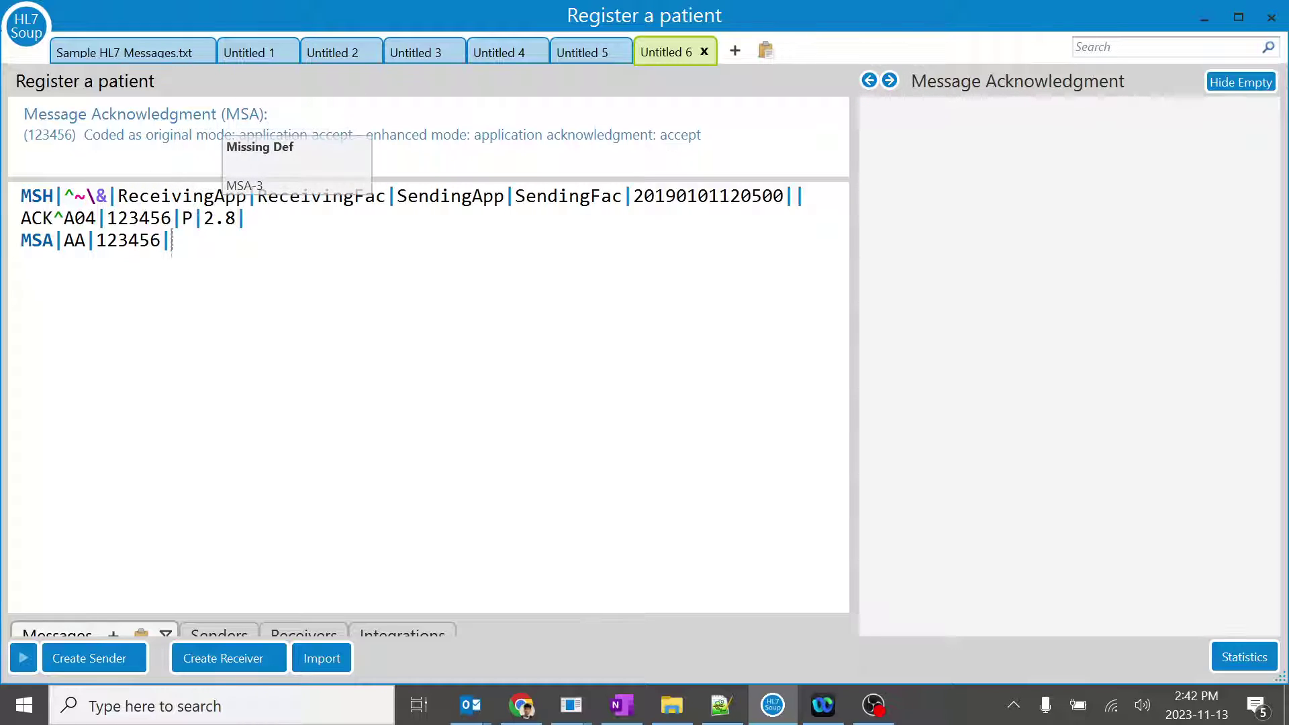
text(||||||)
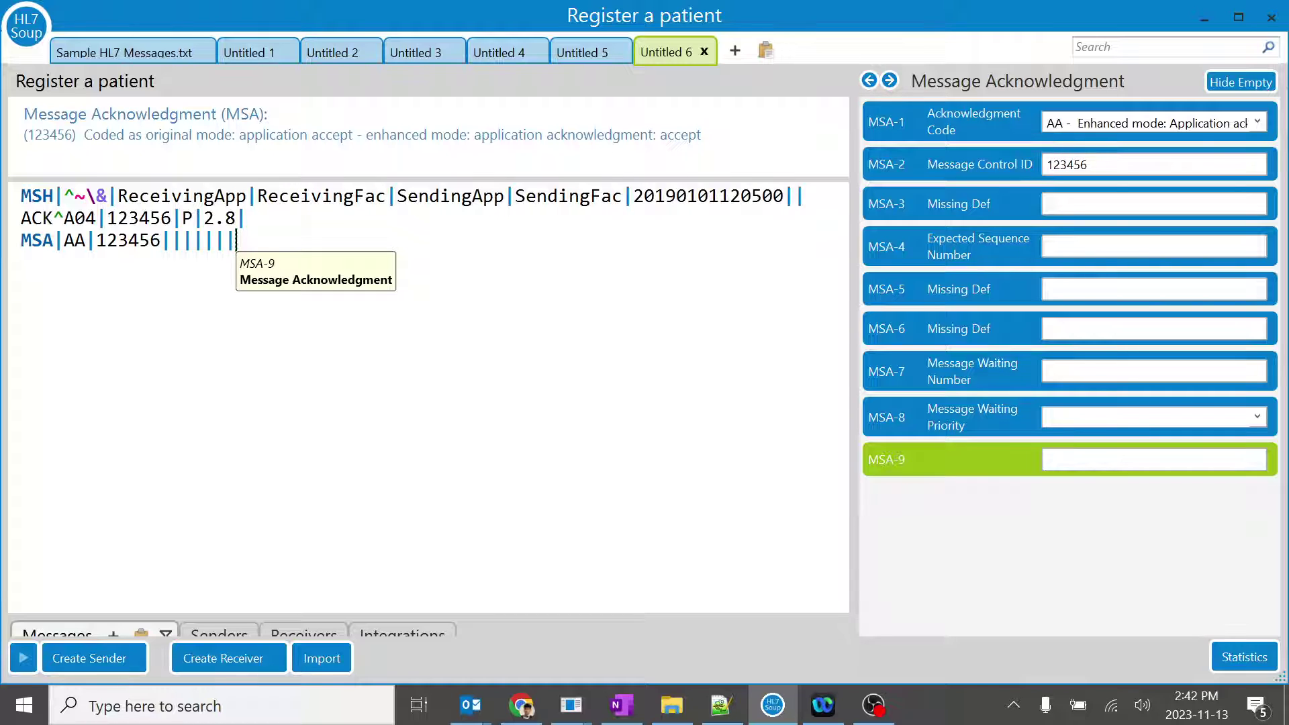
- Check the Sequence Number in the sample admit message, and set the acknowledgment's Expected Sequence Number (MSA-4) to 02
click(983, 248)
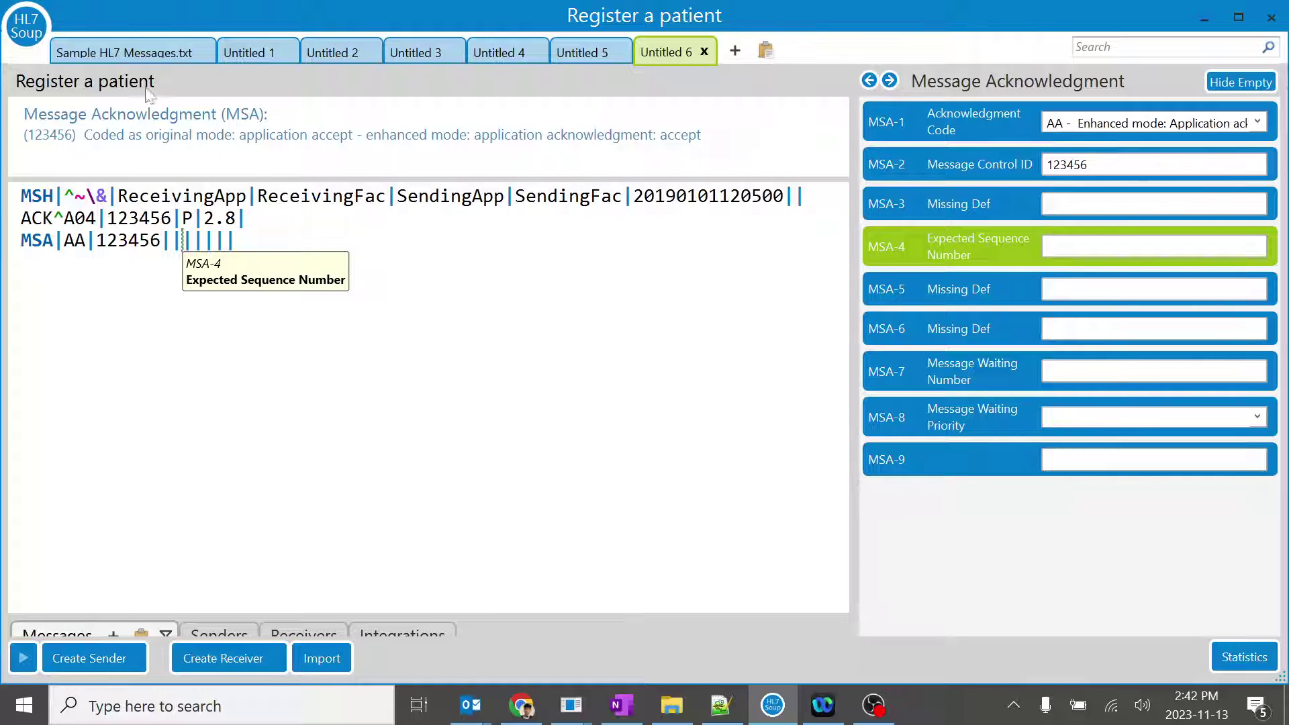
click(167, 51)
click(520, 193)
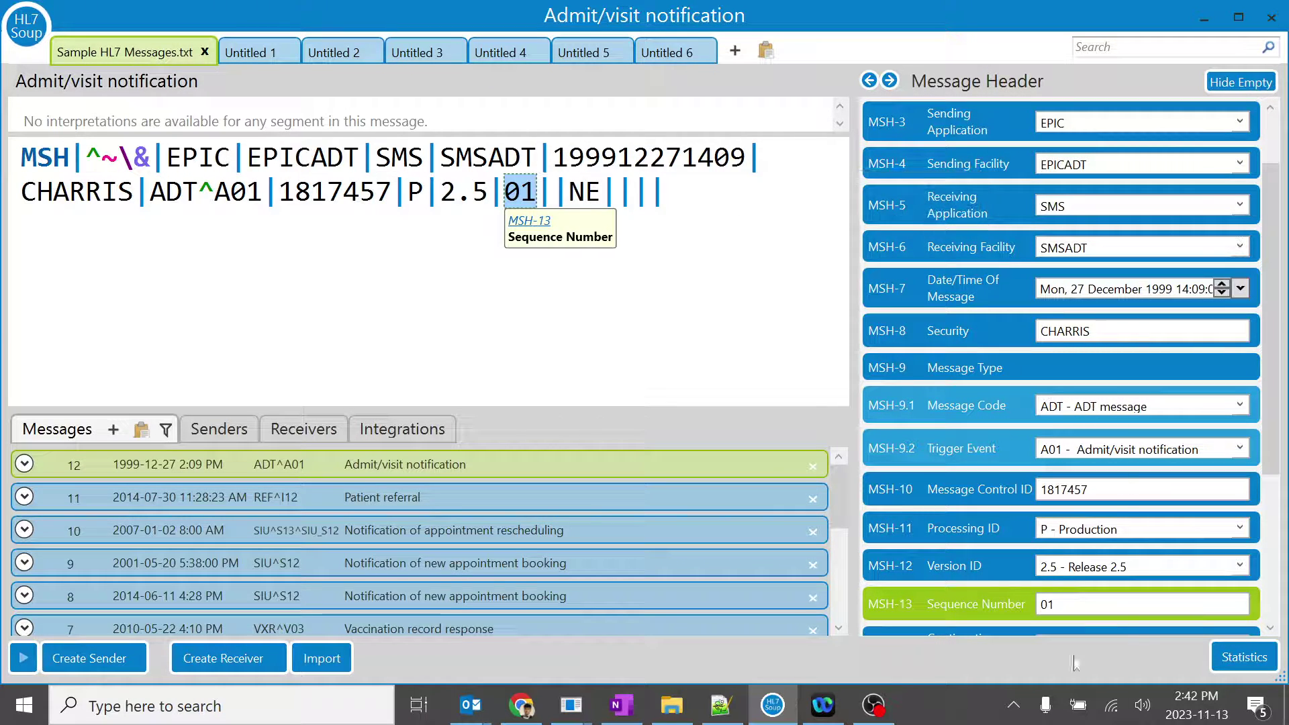
click(665, 54)
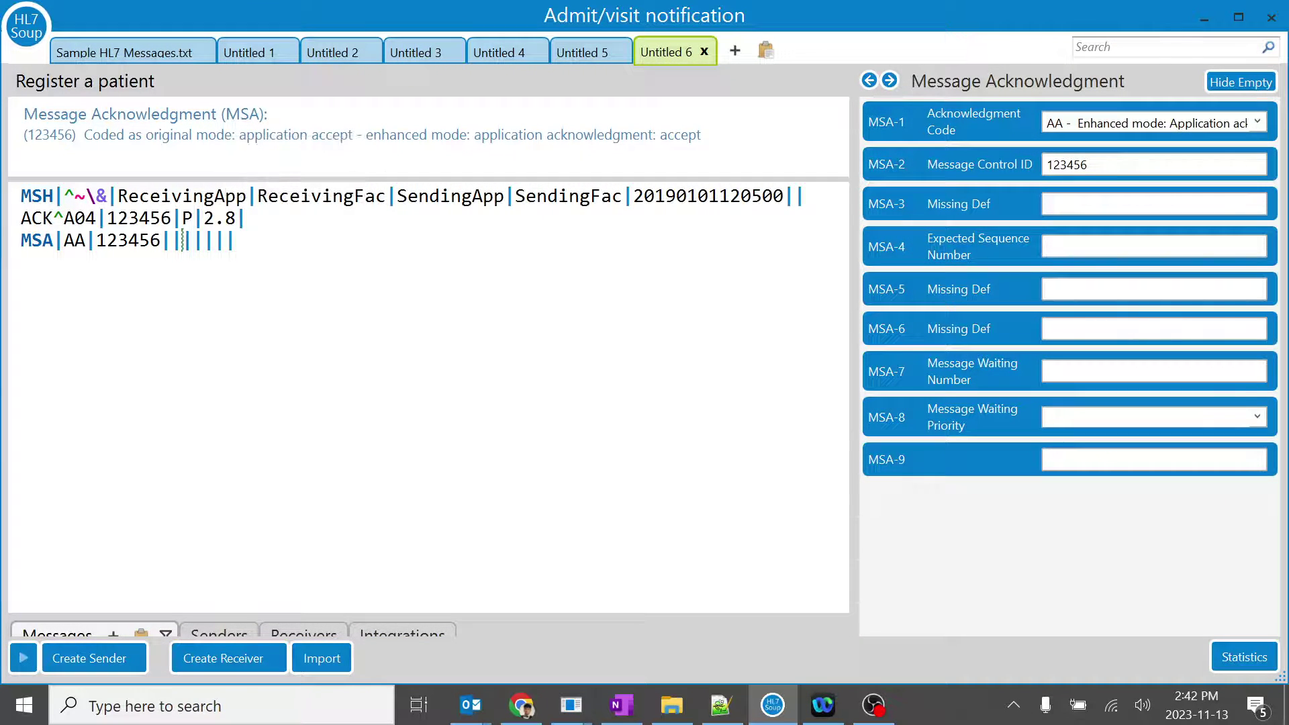
click(182, 239)
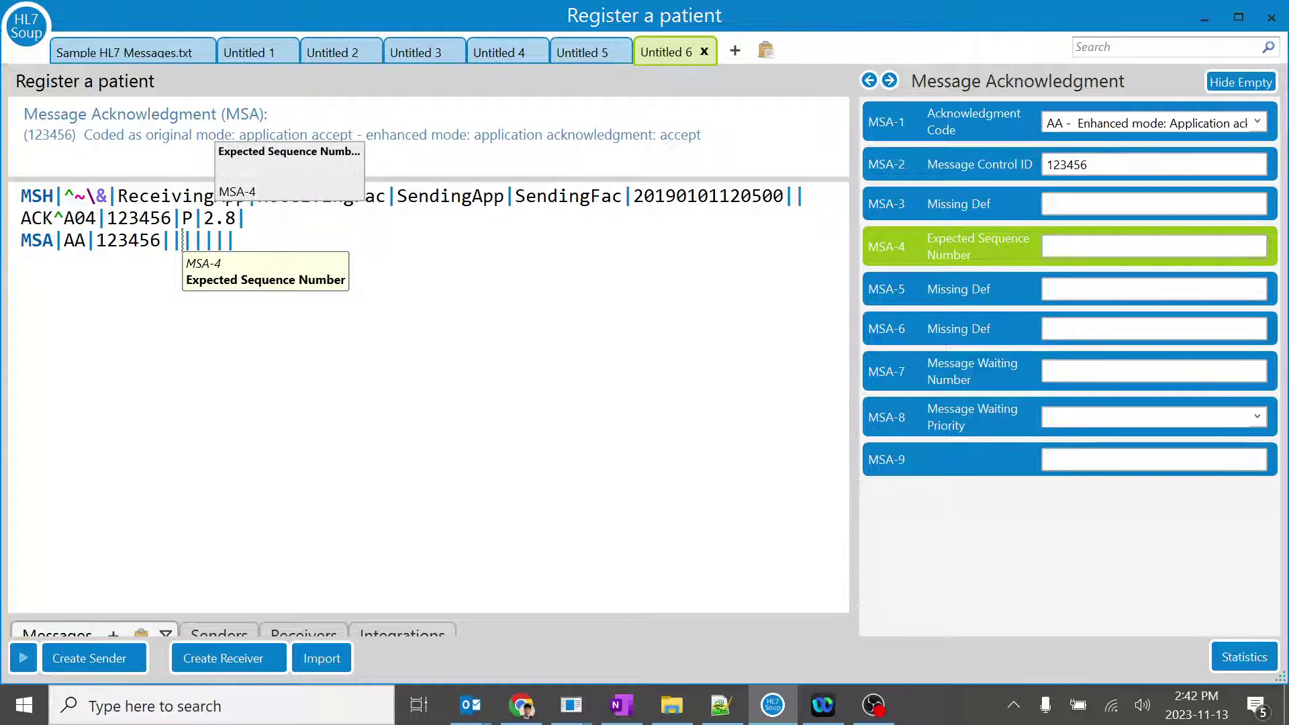
text(02)
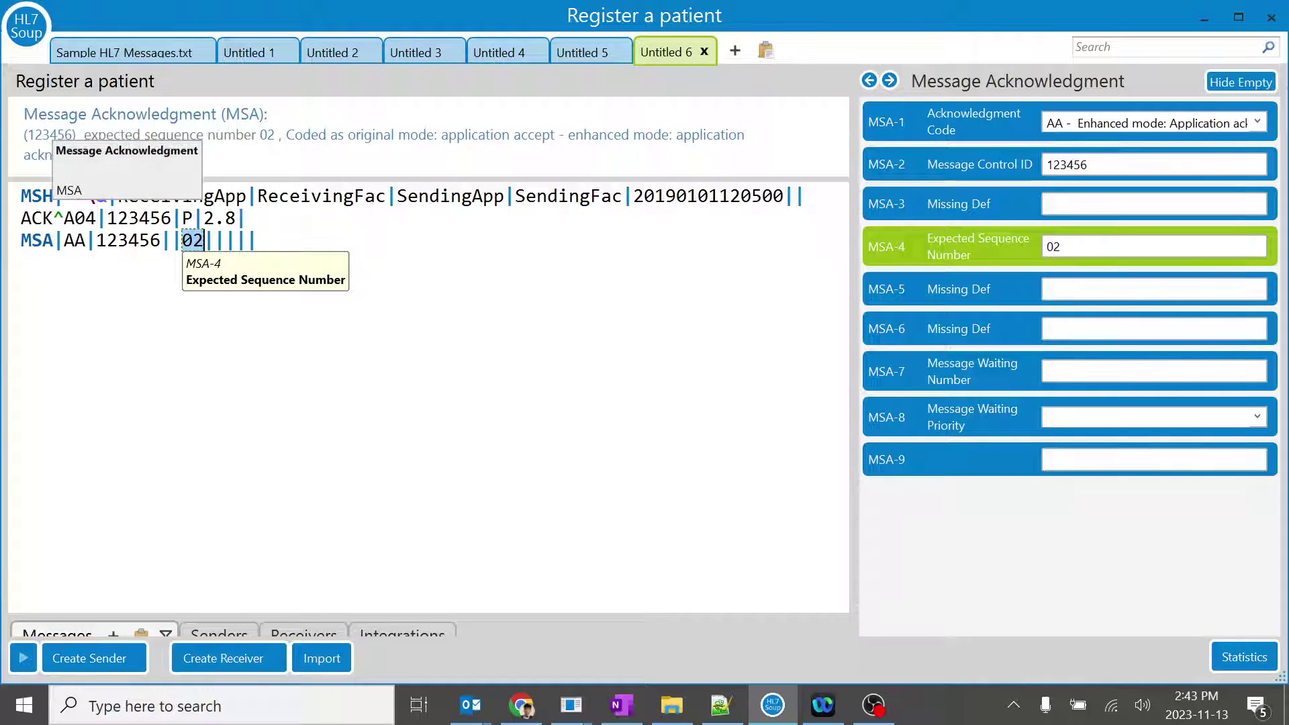
- Compare the MSA segment's Expected Sequence Number with the Sequence Number (MSH-13) in the sample admit message
double_click(49, 240)
drag(64, 239, 258, 240)
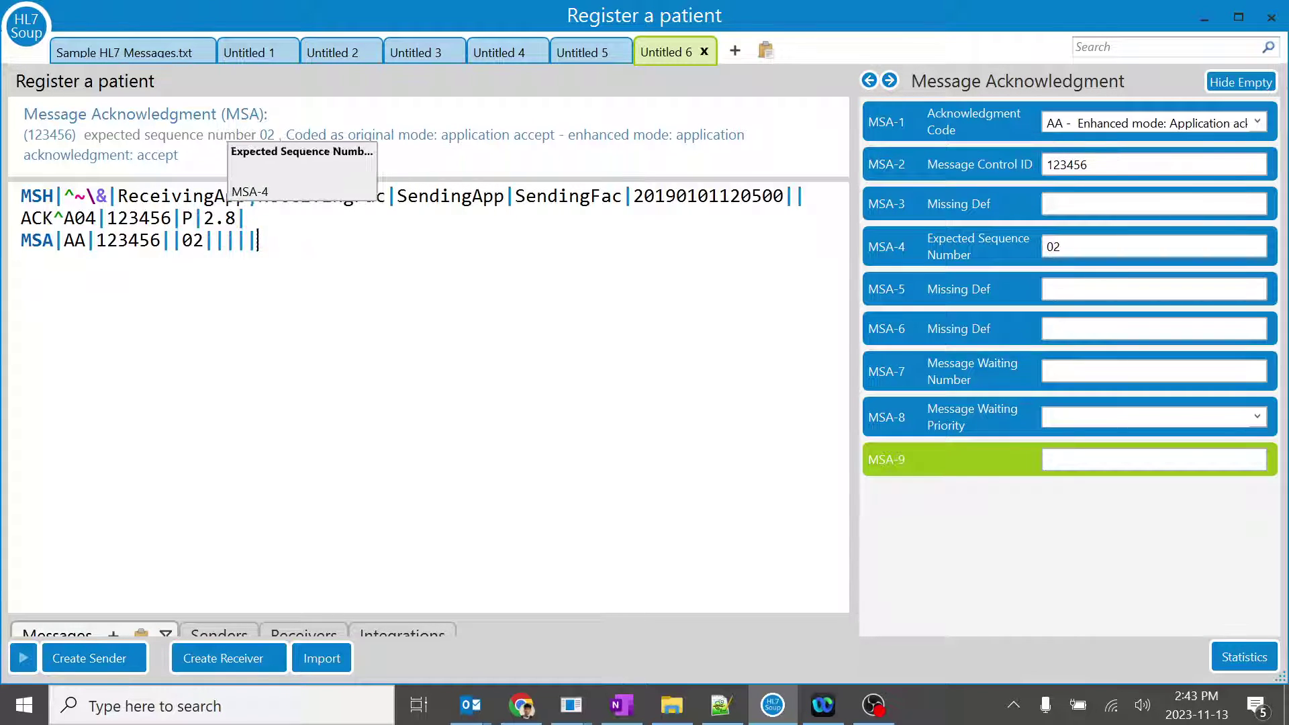
click(192, 240)
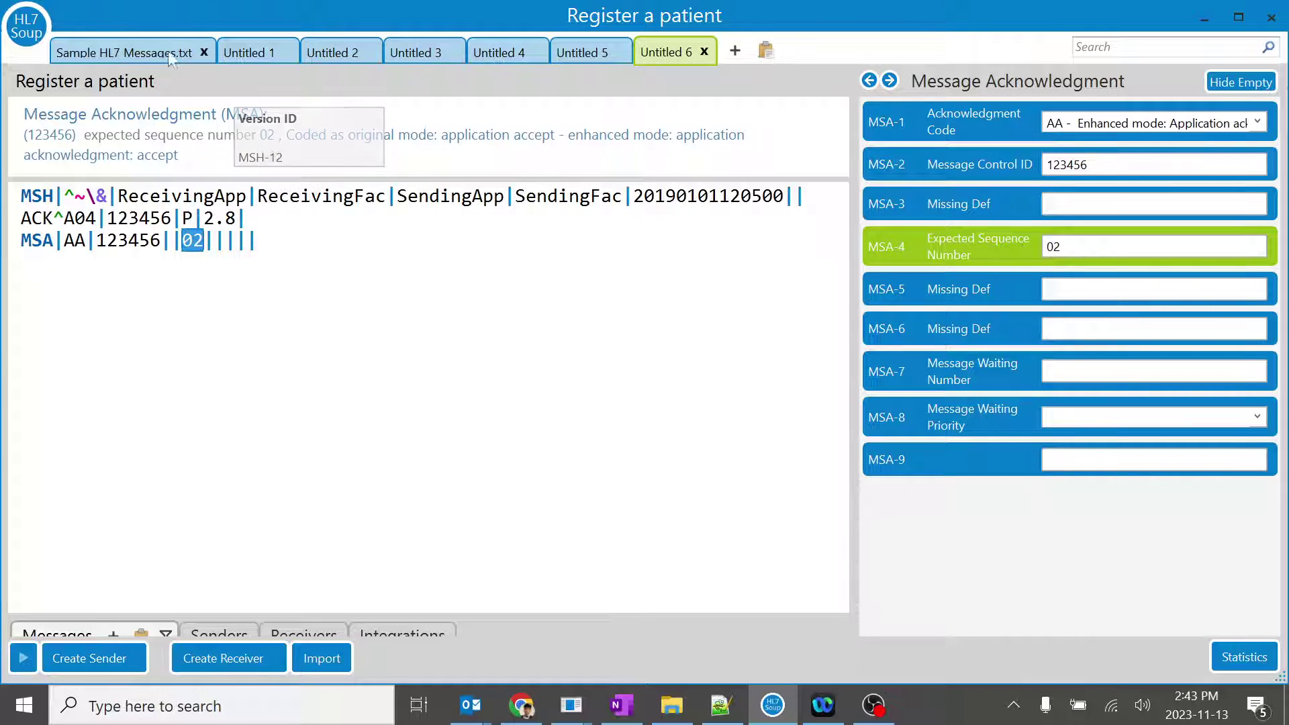
click(131, 49)
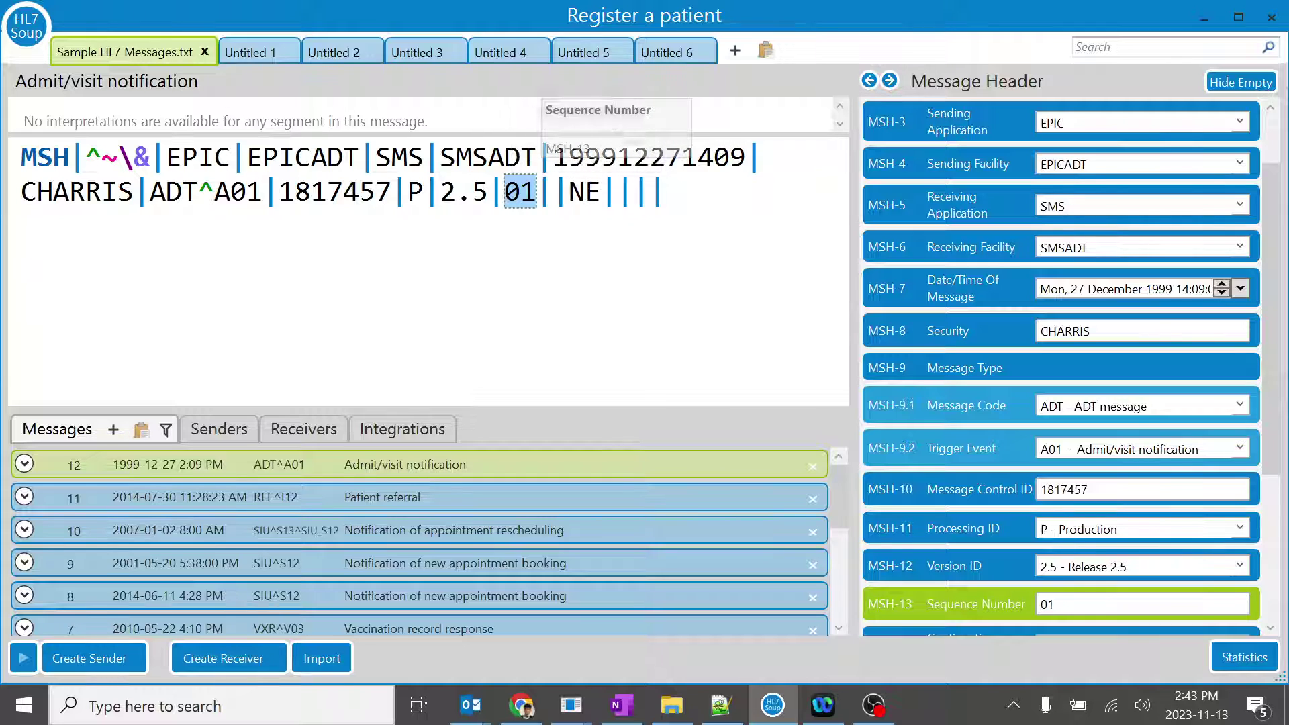
click(655, 54)
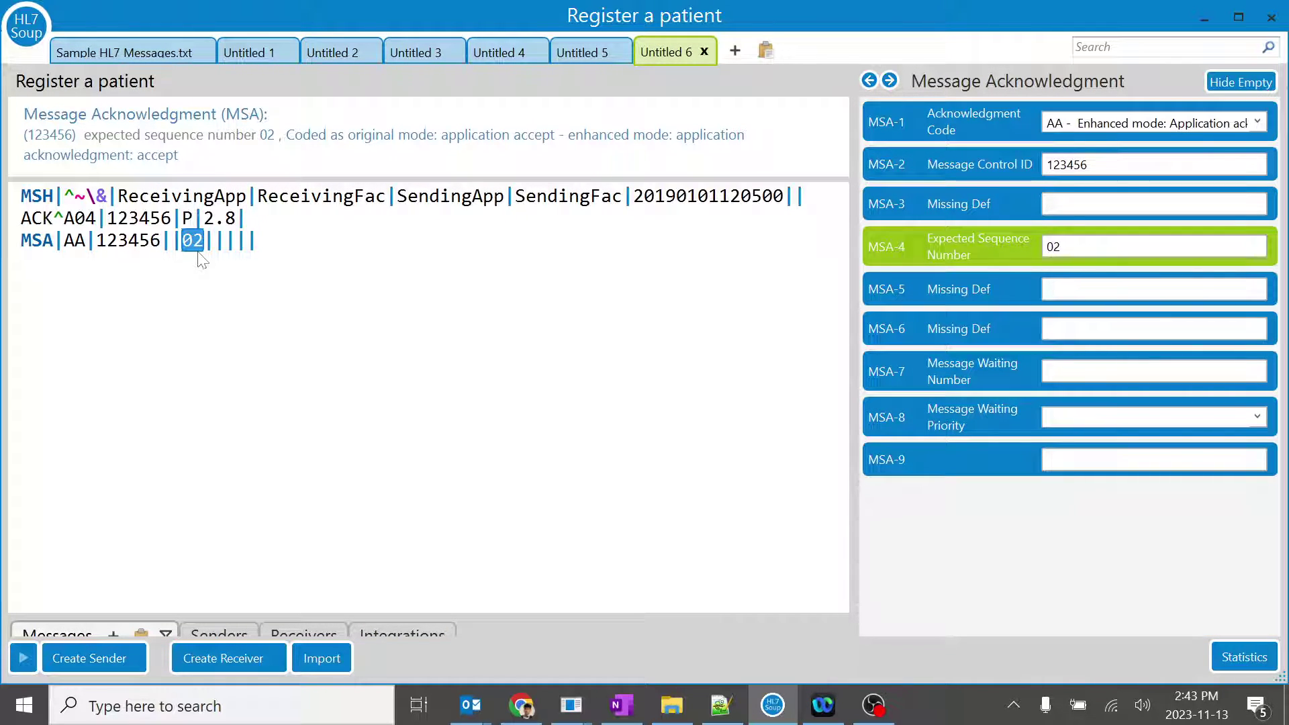
click(146, 48)
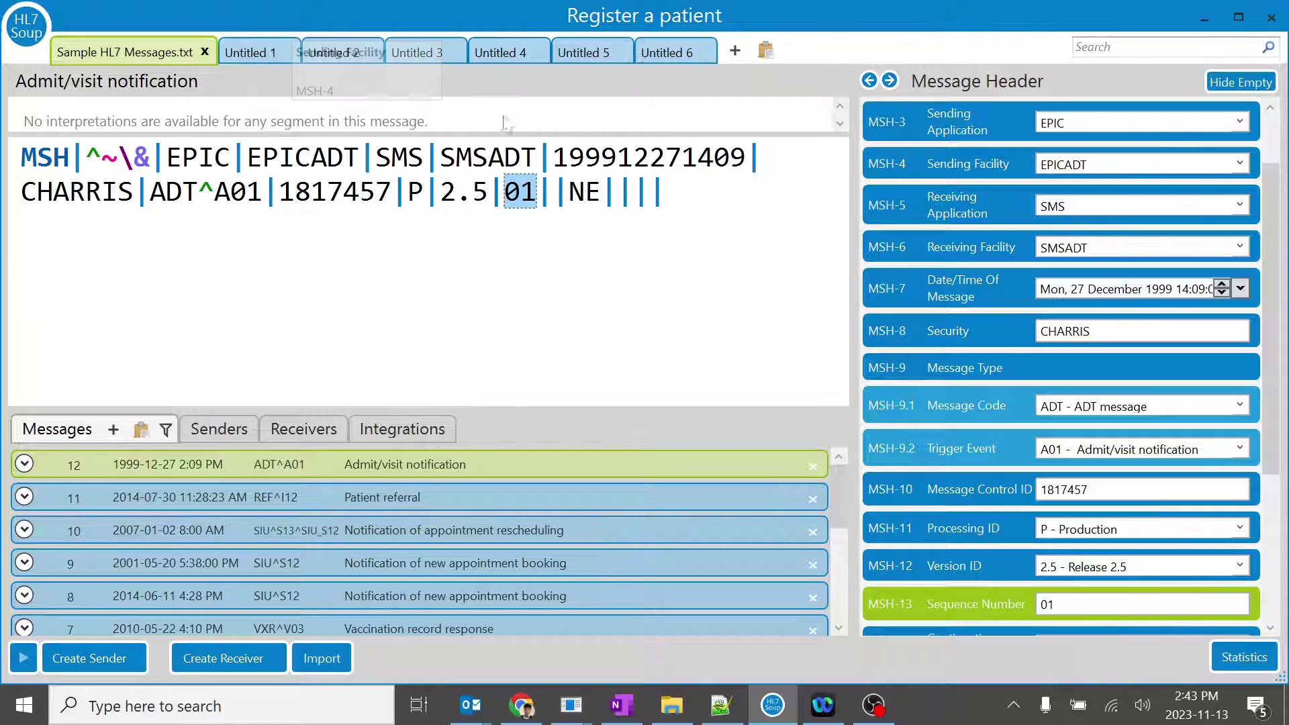
click(657, 57)
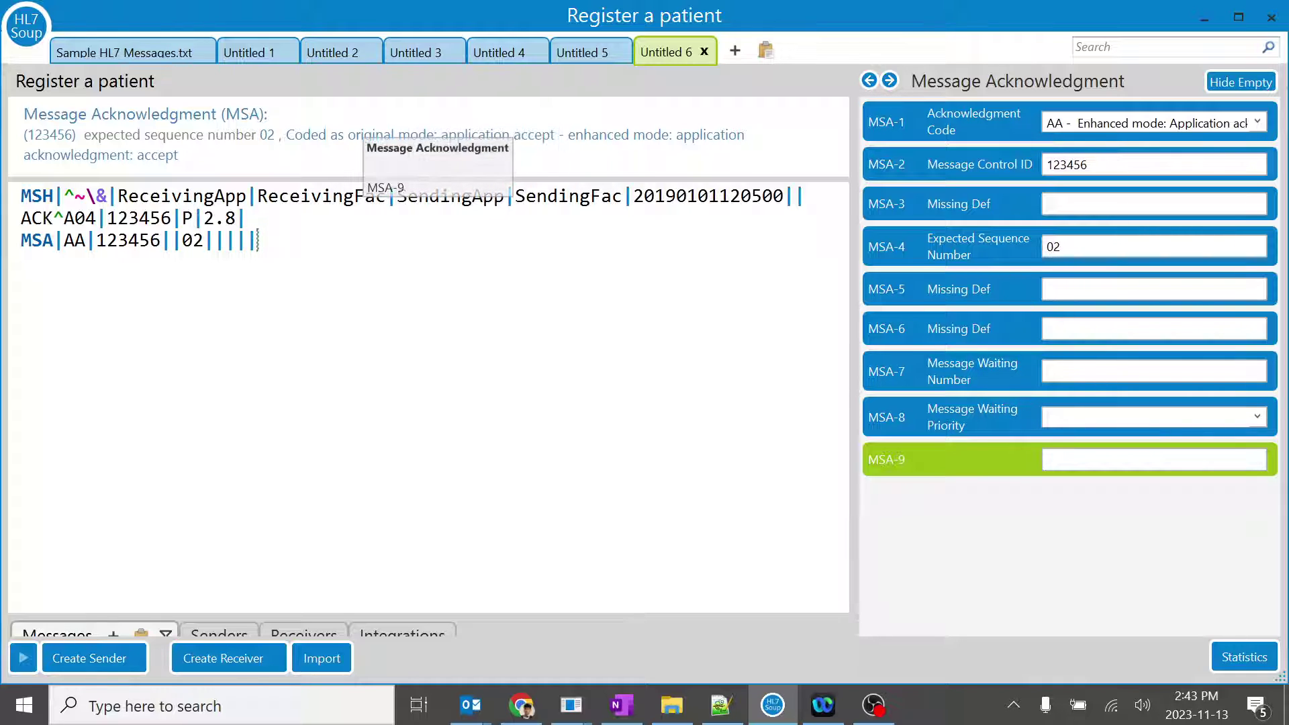
- Extend the MSA segment with six more empty field separators to reach MSA-15, and review its field list
text(||||||)
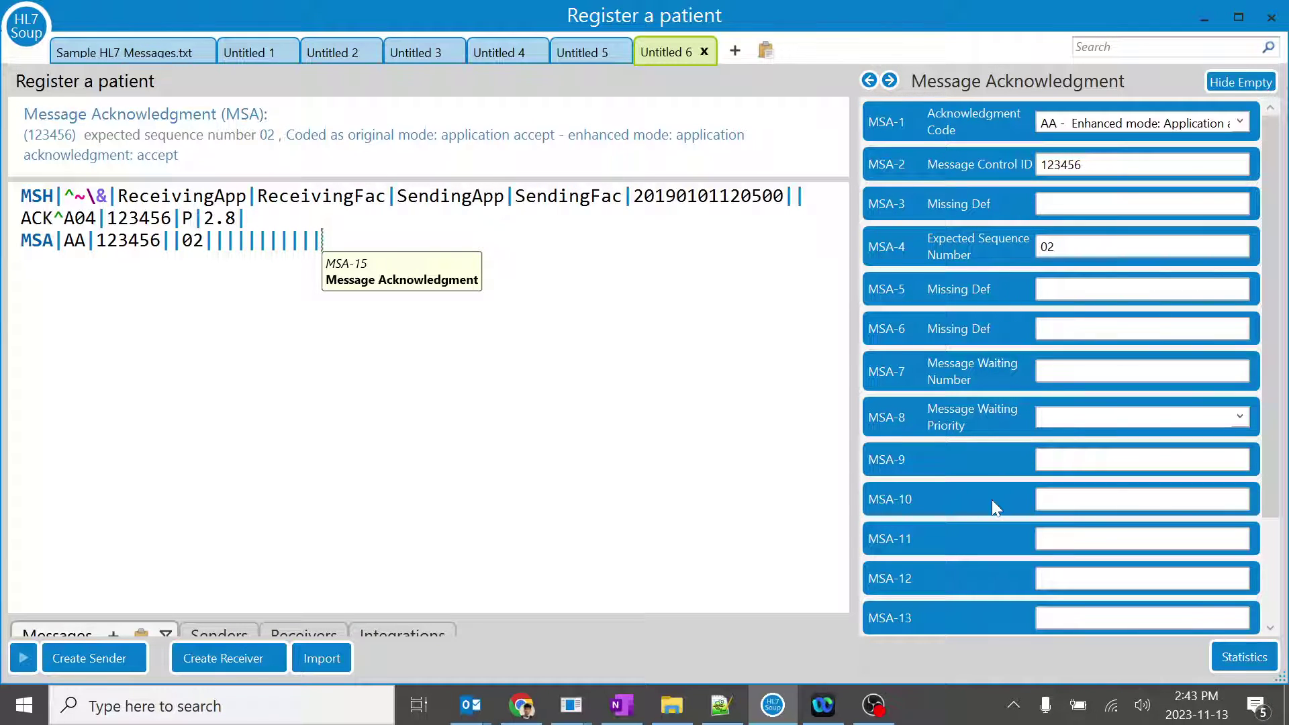
scroll(992, 499, down, 1)
scroll(994, 430, up, 1)
click(581, 44)
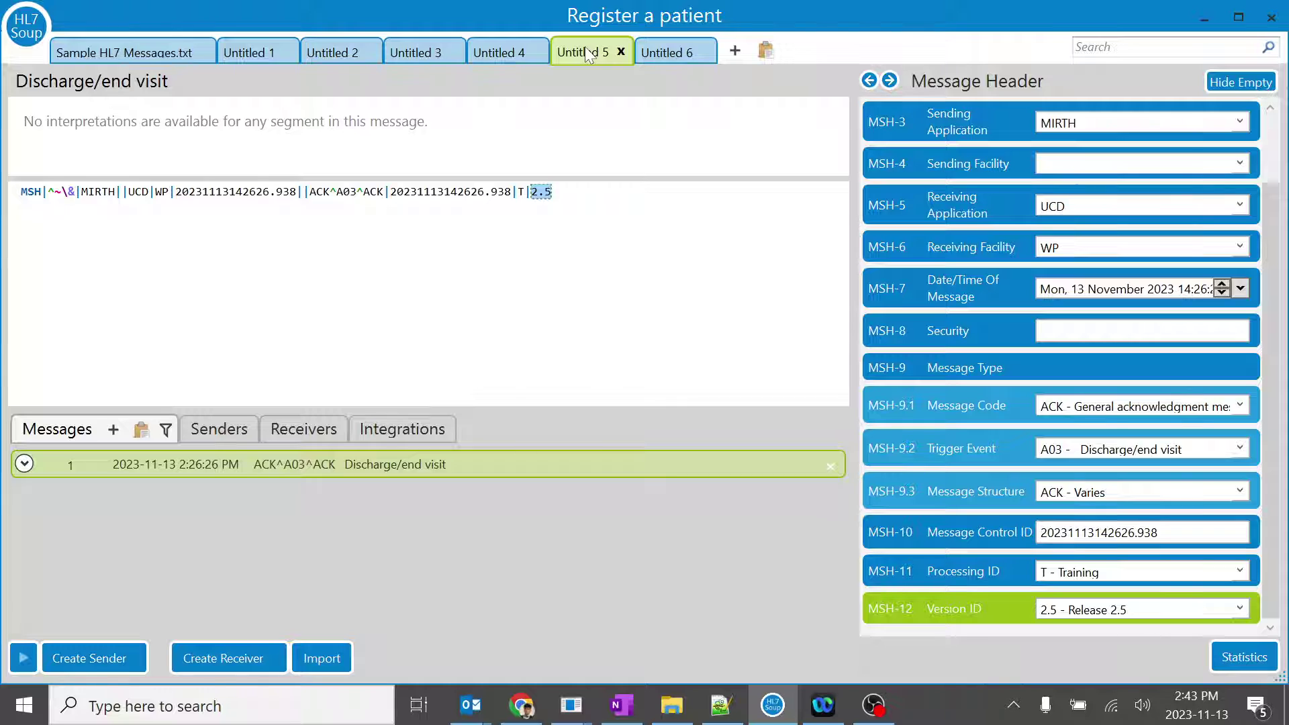
click(647, 54)
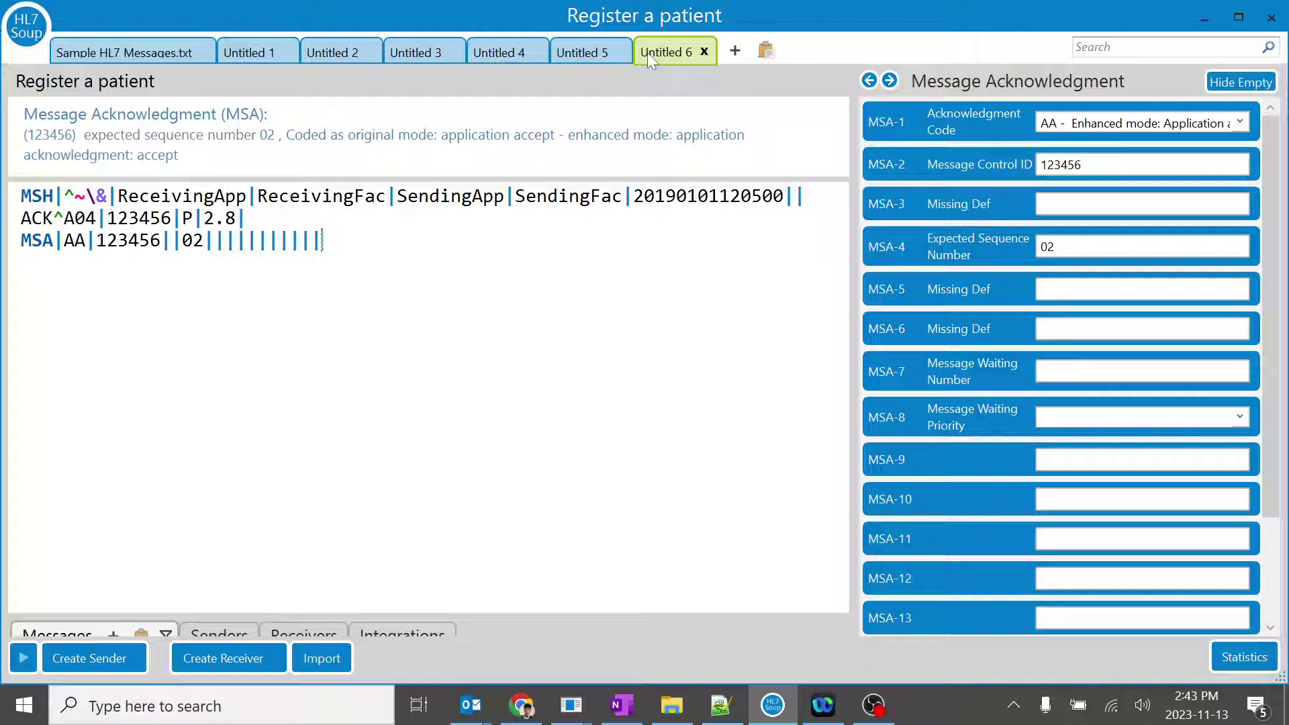
- Switch to OneNote and highlight the AL, NE and ER definitions below the Sender/Receiver table
click(621, 704)
scroll(645, 362, up, 4)
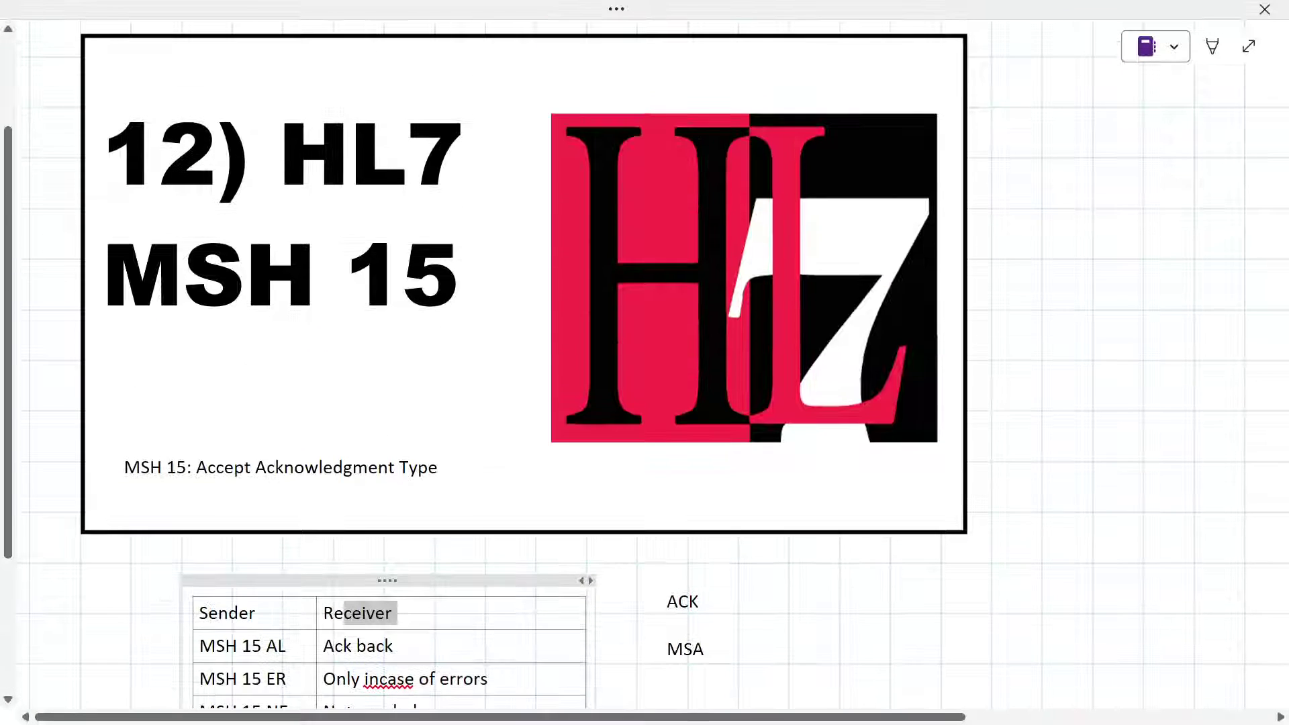
scroll(644, 362, down, 5)
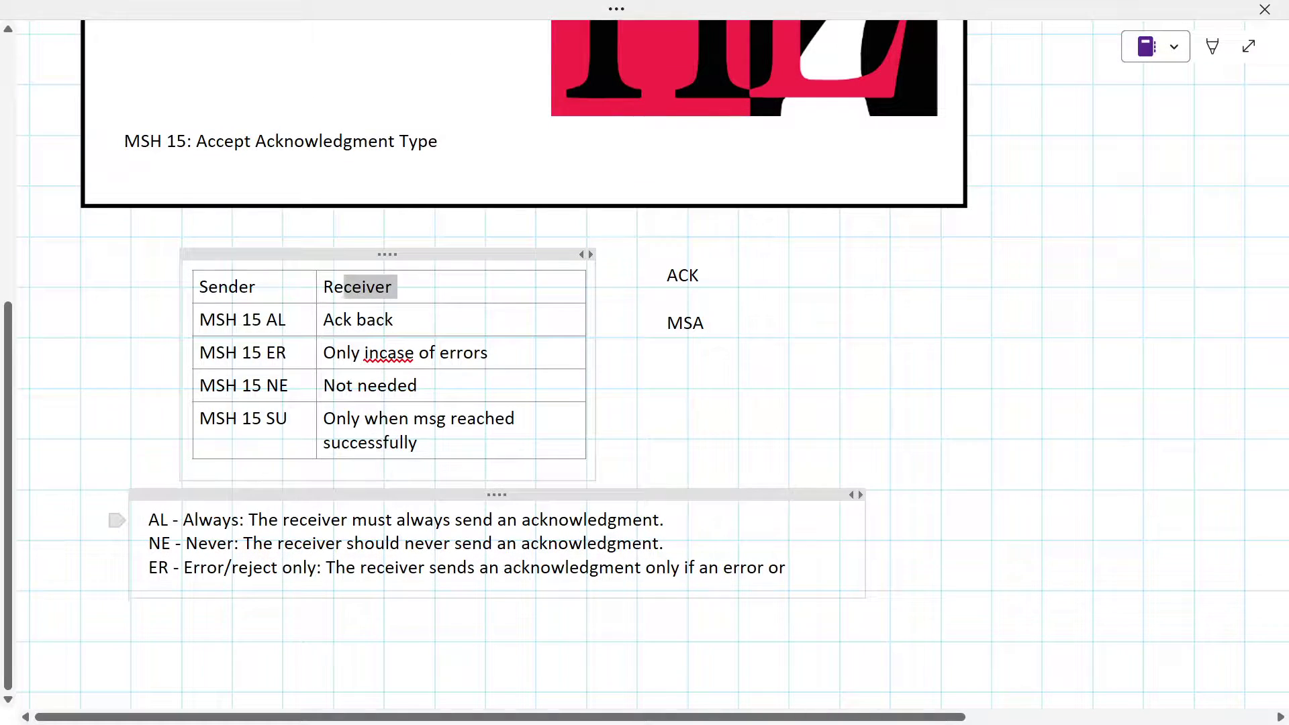
click(149, 519)
drag(149, 519, 159, 567)
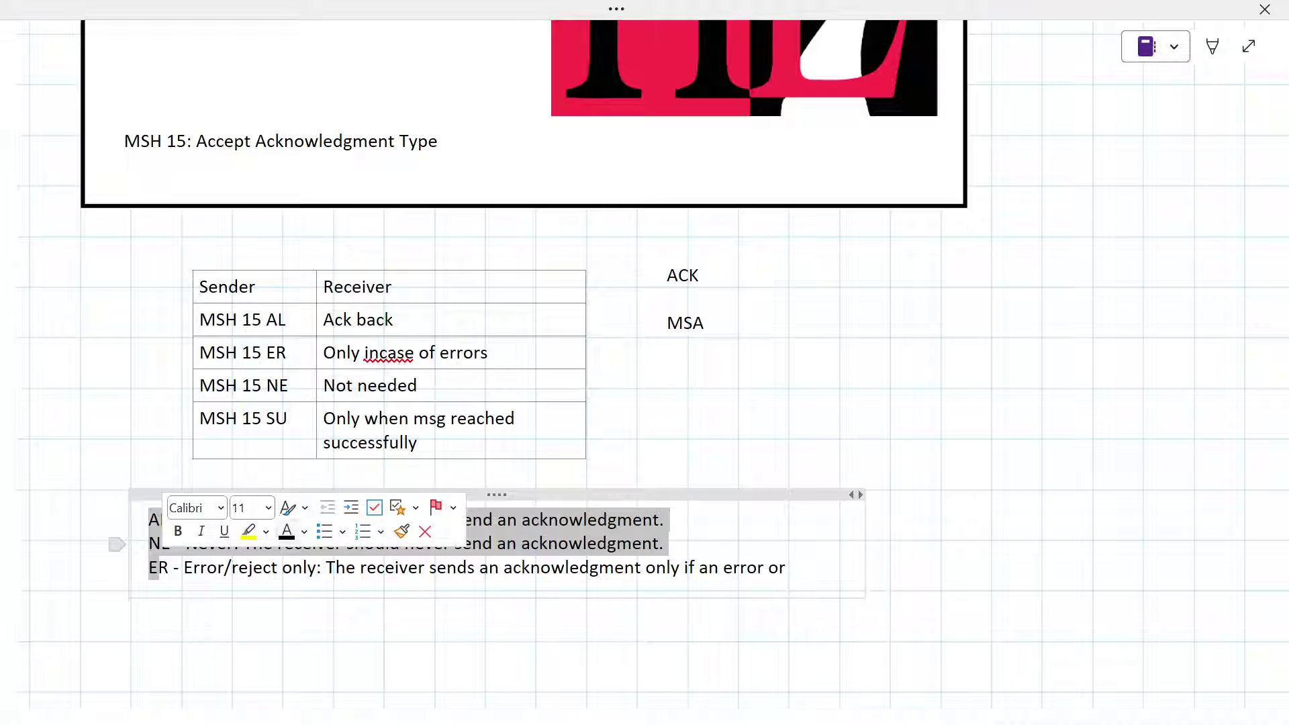
click(167, 567)
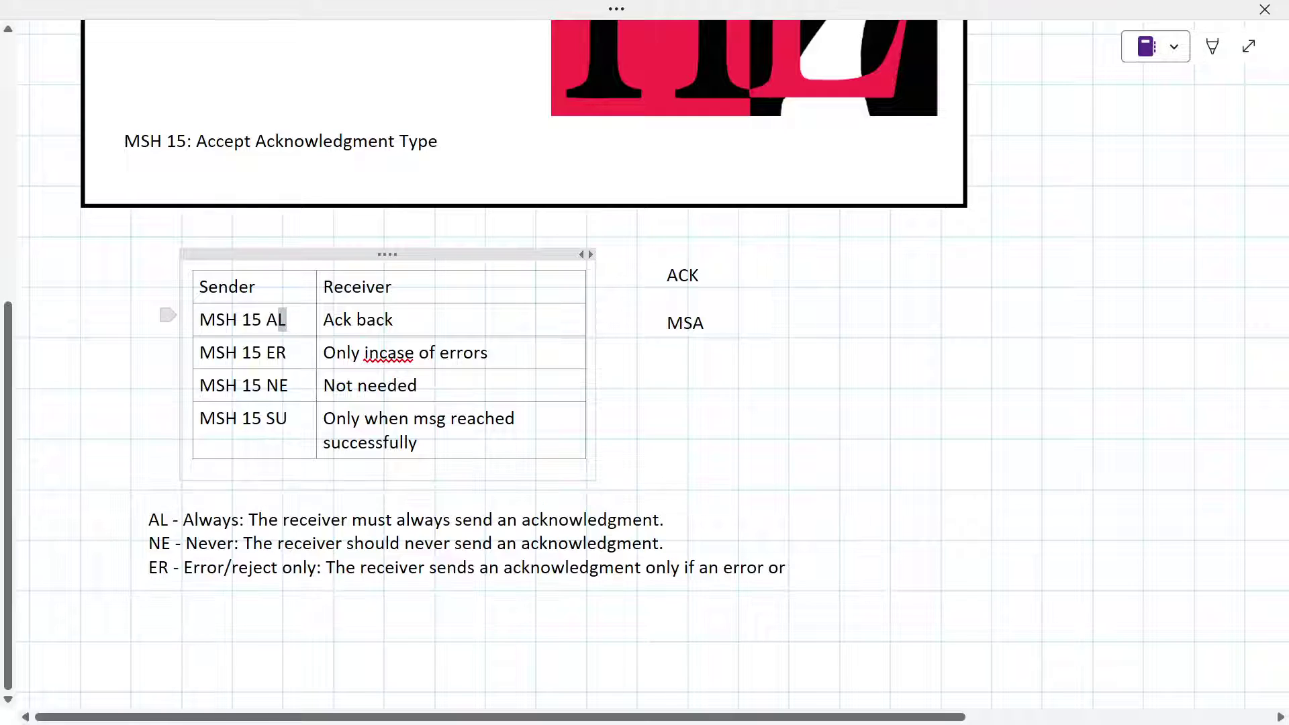
- Highlight the AL and ER codes in the Sender column and the Receiver text "Only incase of errors"
double_click(275, 320)
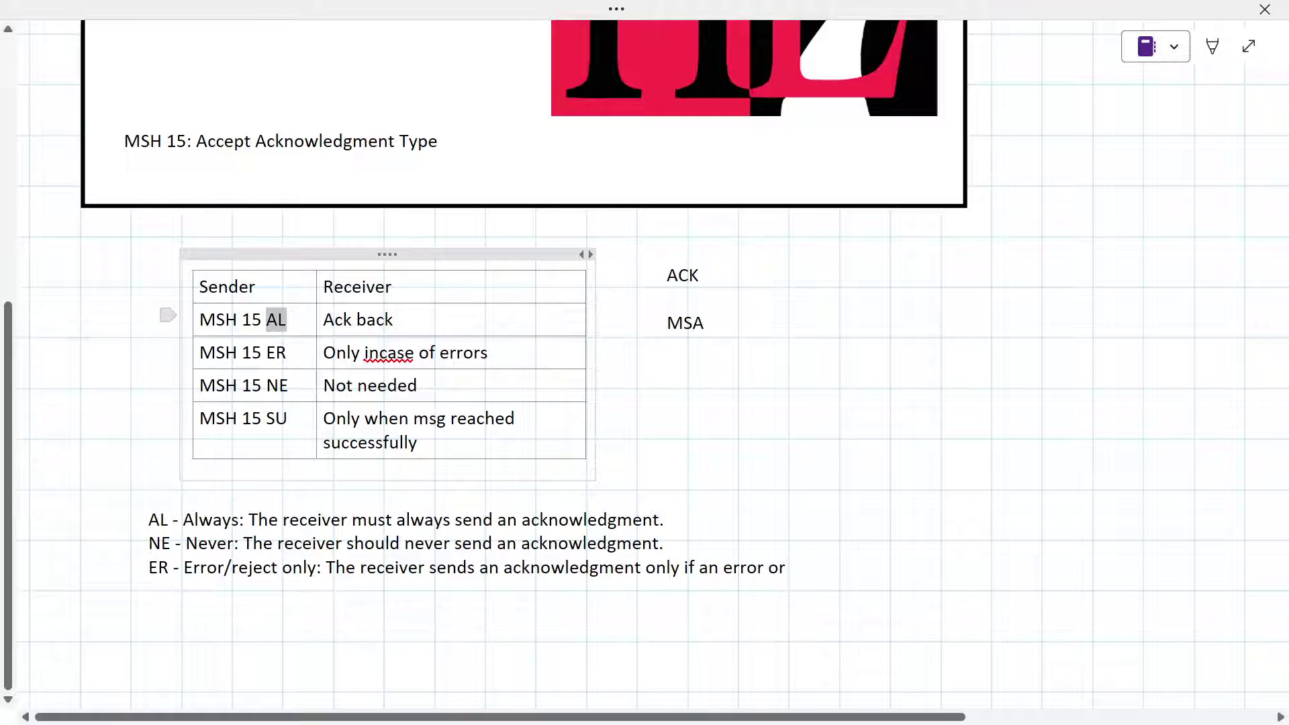
click(279, 322)
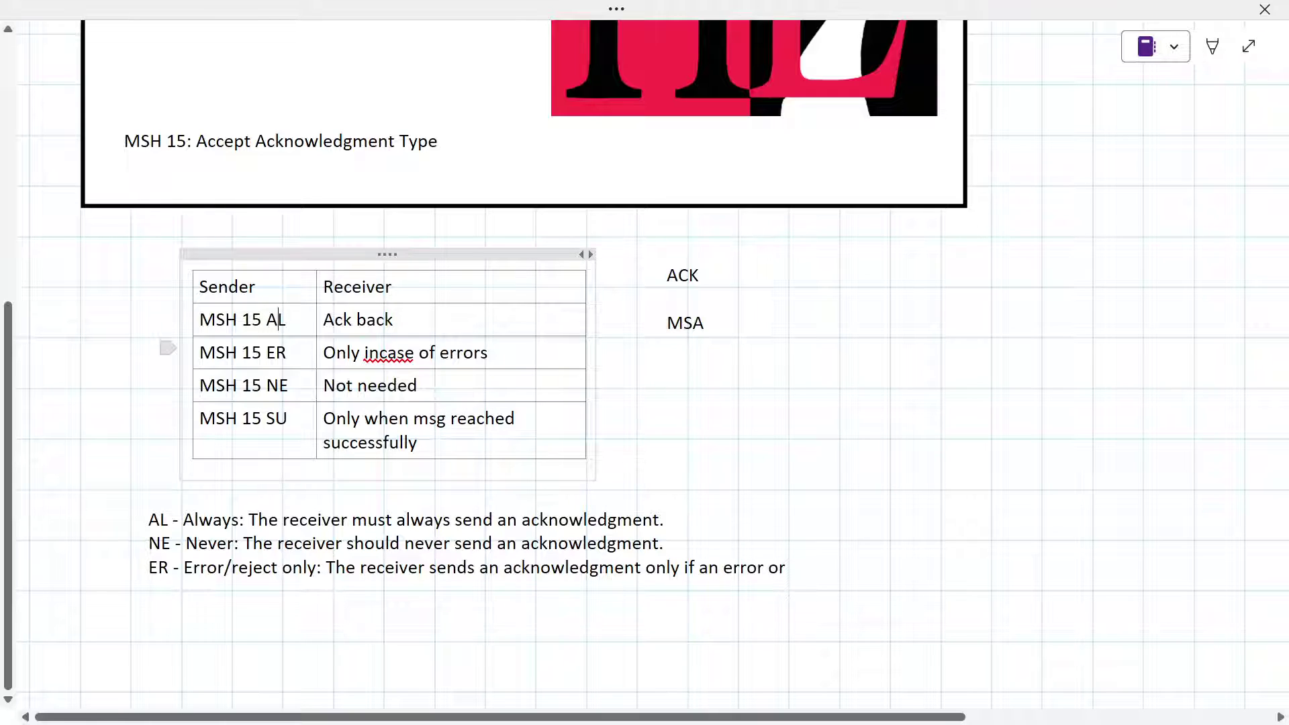
drag(288, 353, 267, 356)
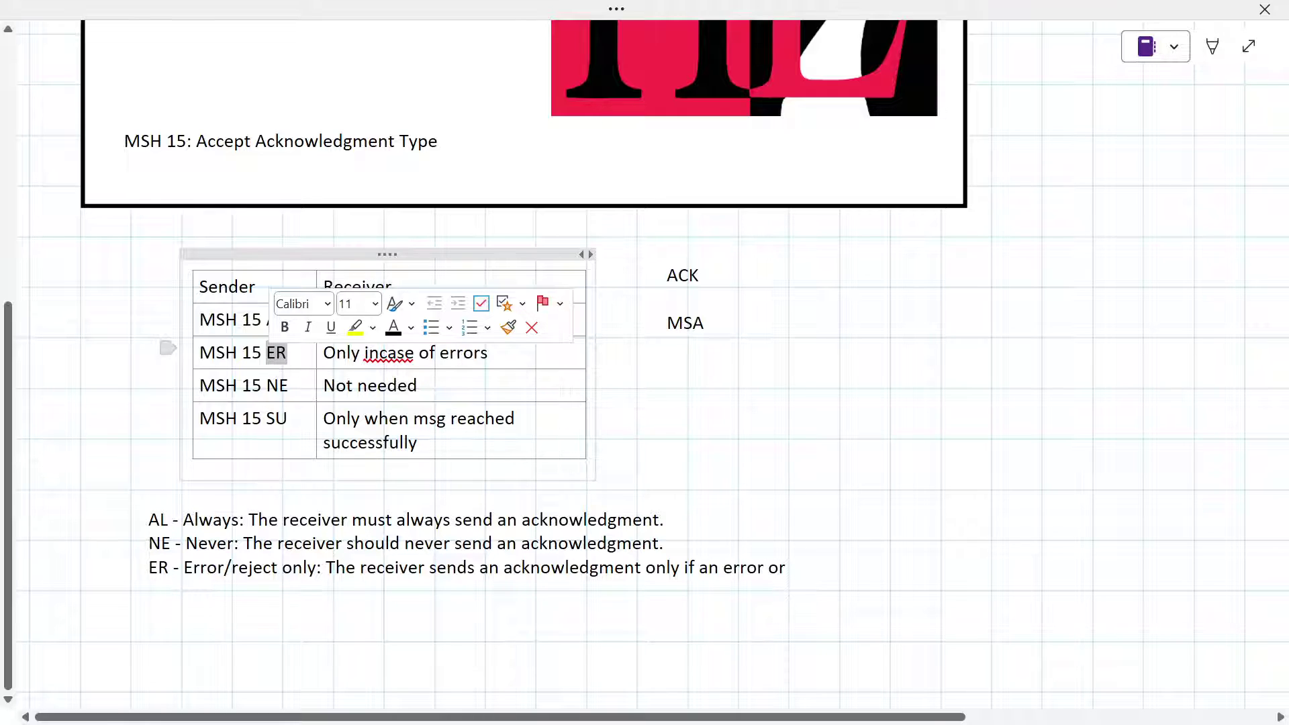
click(277, 353)
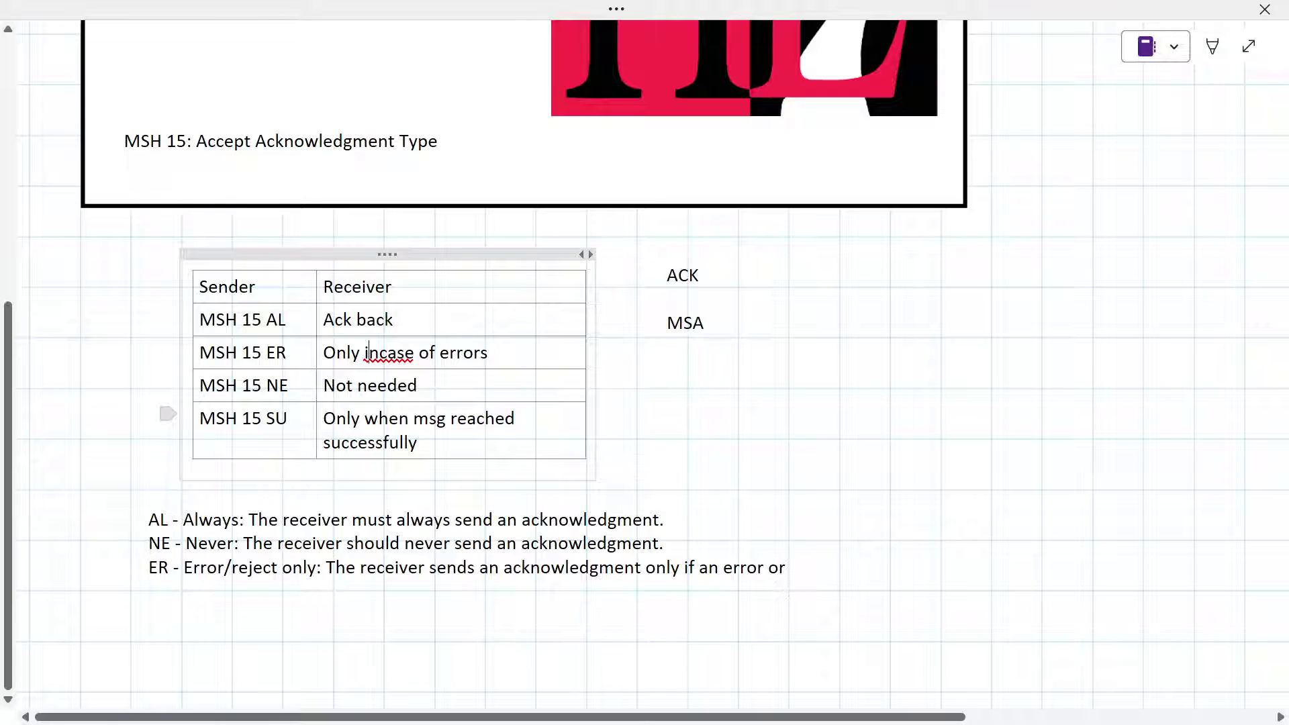
drag(481, 352, 336, 352)
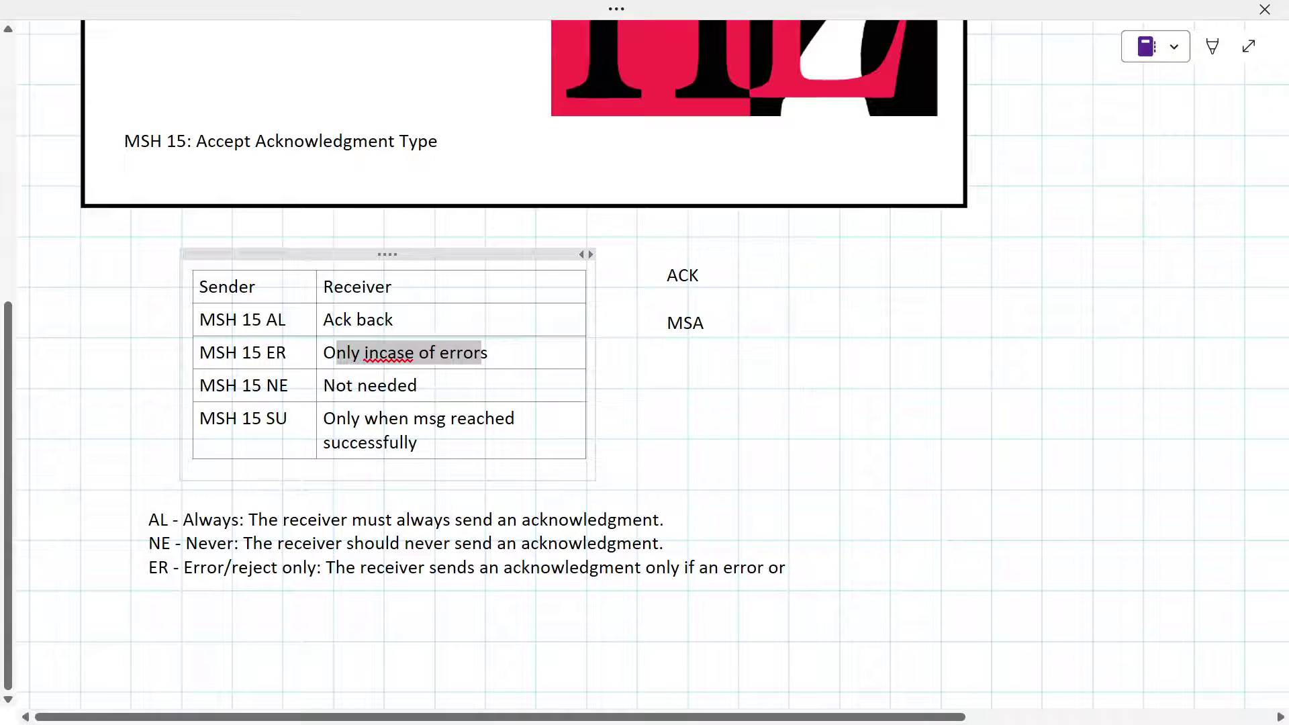
- Copy the ACK message text from the Untitled 6 message in HL7 Soup and paste it below MSA in the OneNote notes
key(alt+Tab)
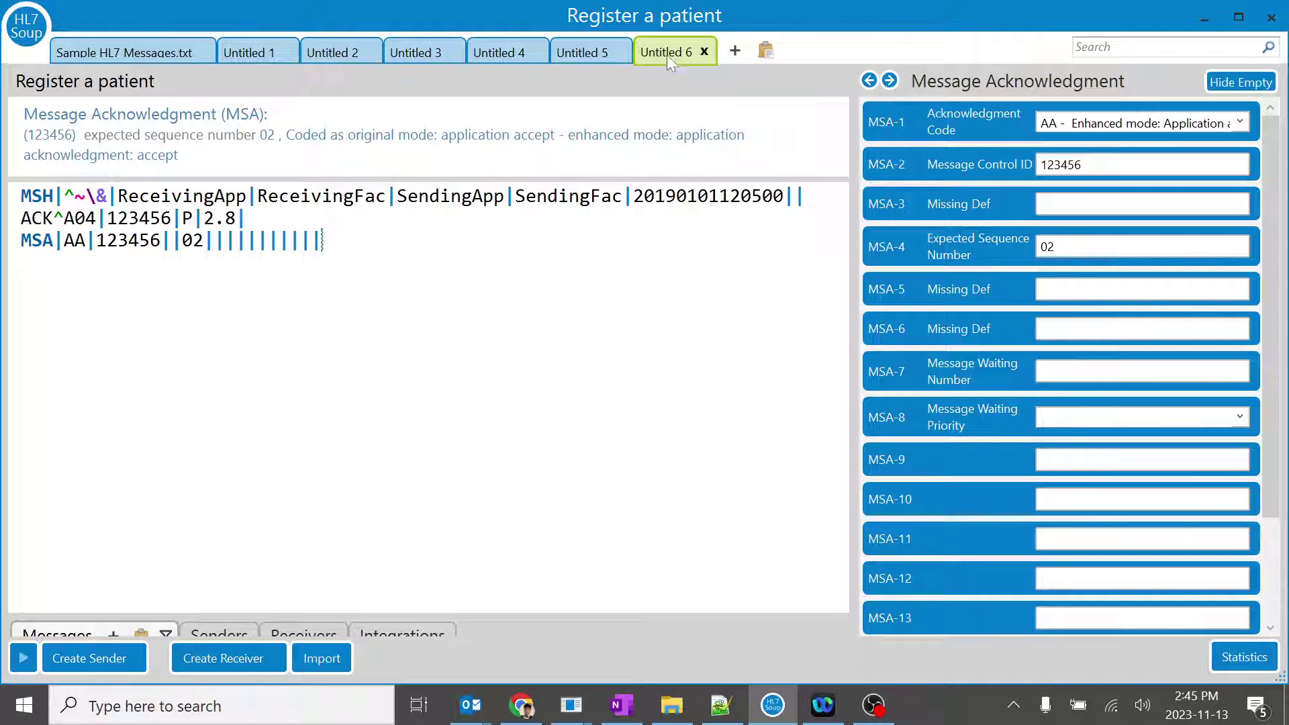
drag(322, 240, 32, 195)
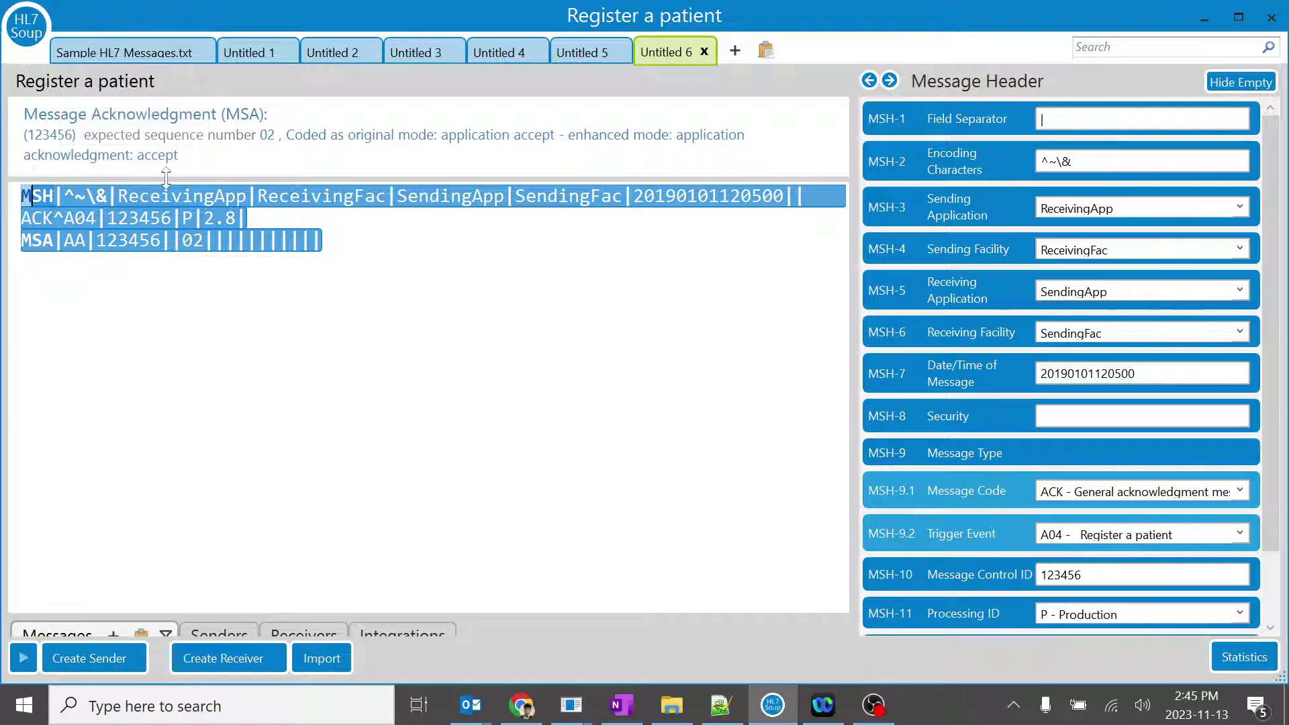
key(alt+Tab)
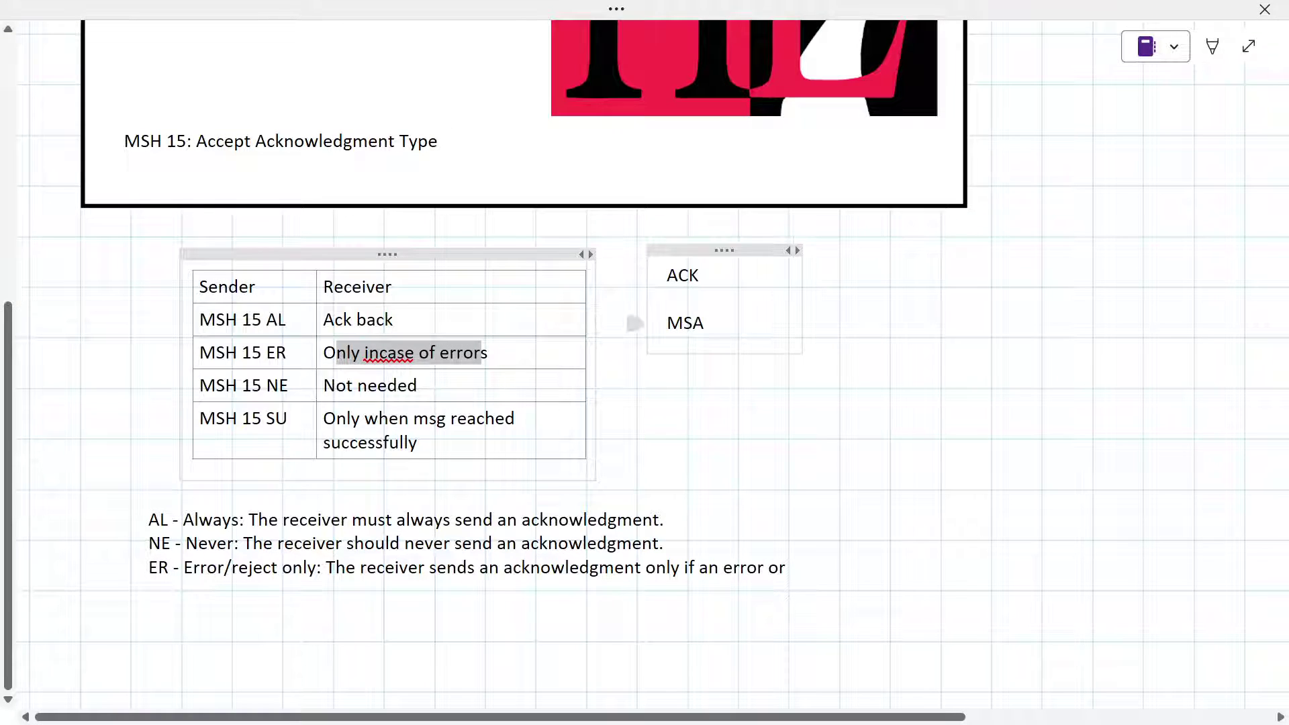
click(703, 323)
key(Return)
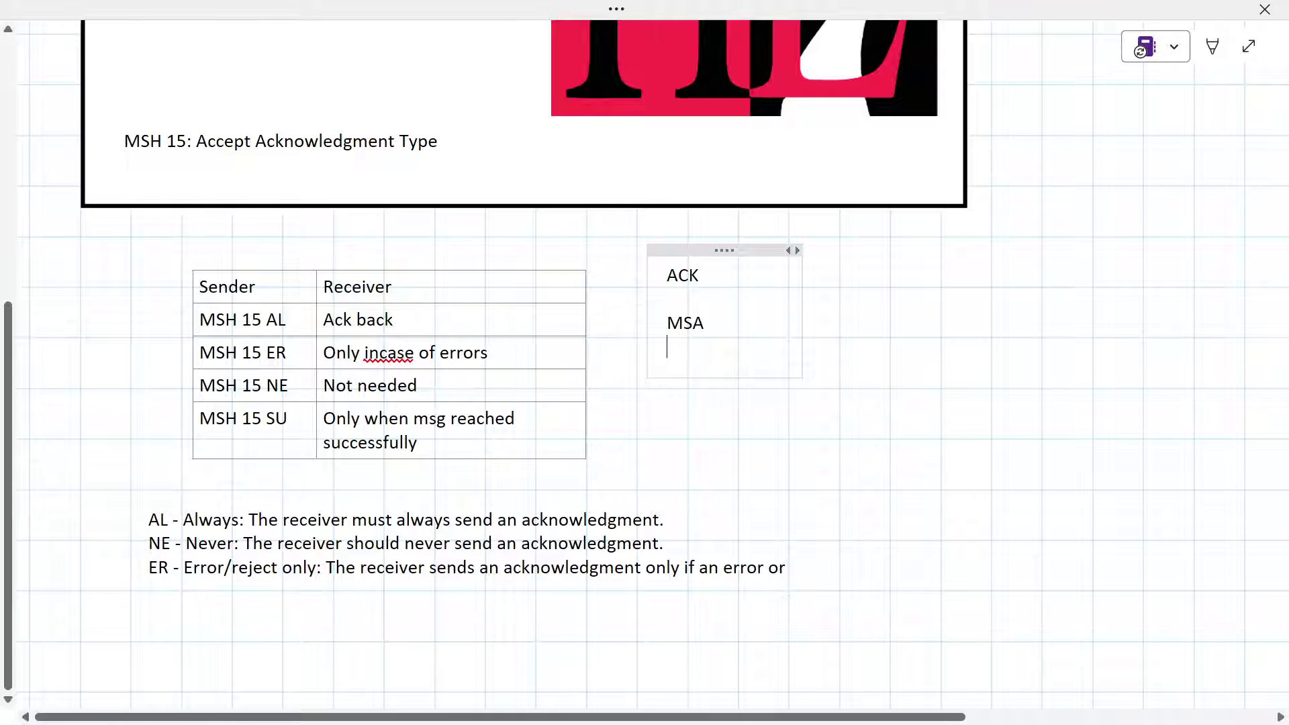
key(ctrl+v)
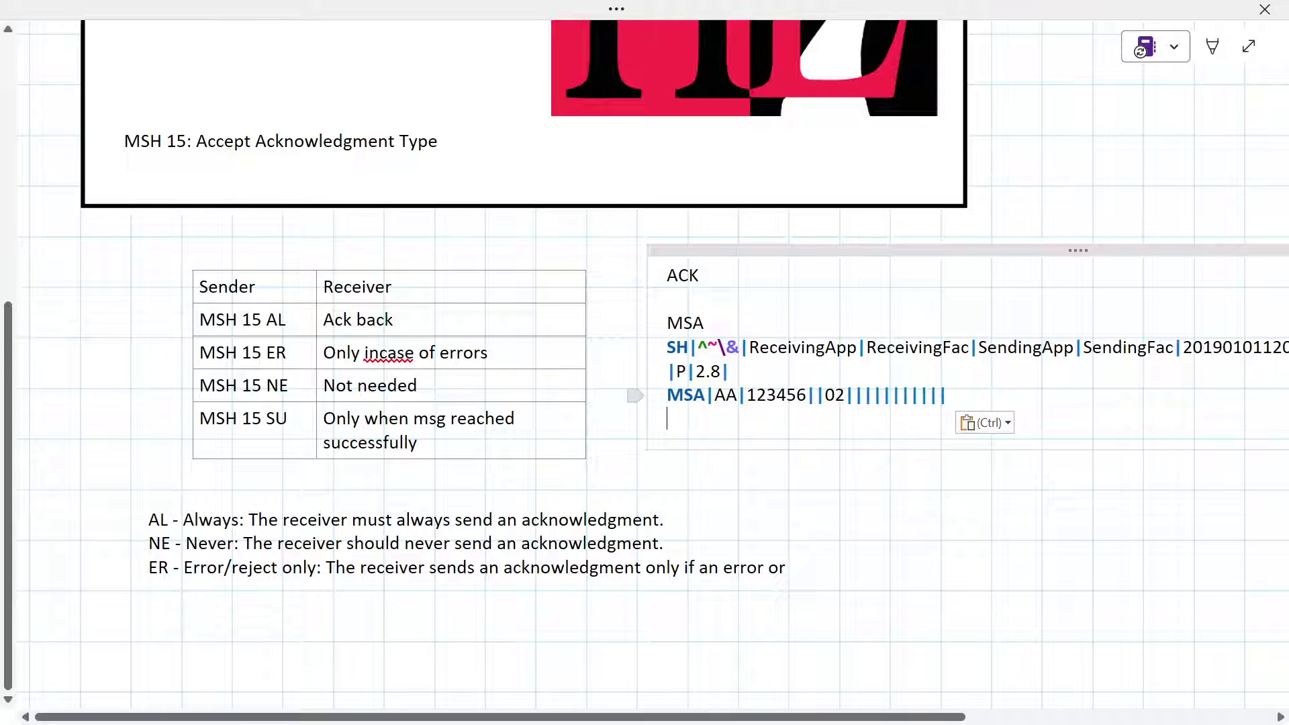
- Highlight the whole pasted acknowledgment message, and its AA acknowledgment code in the MSA segment
key(shift+Up)
key(shift+Up)
key(shift+Up)
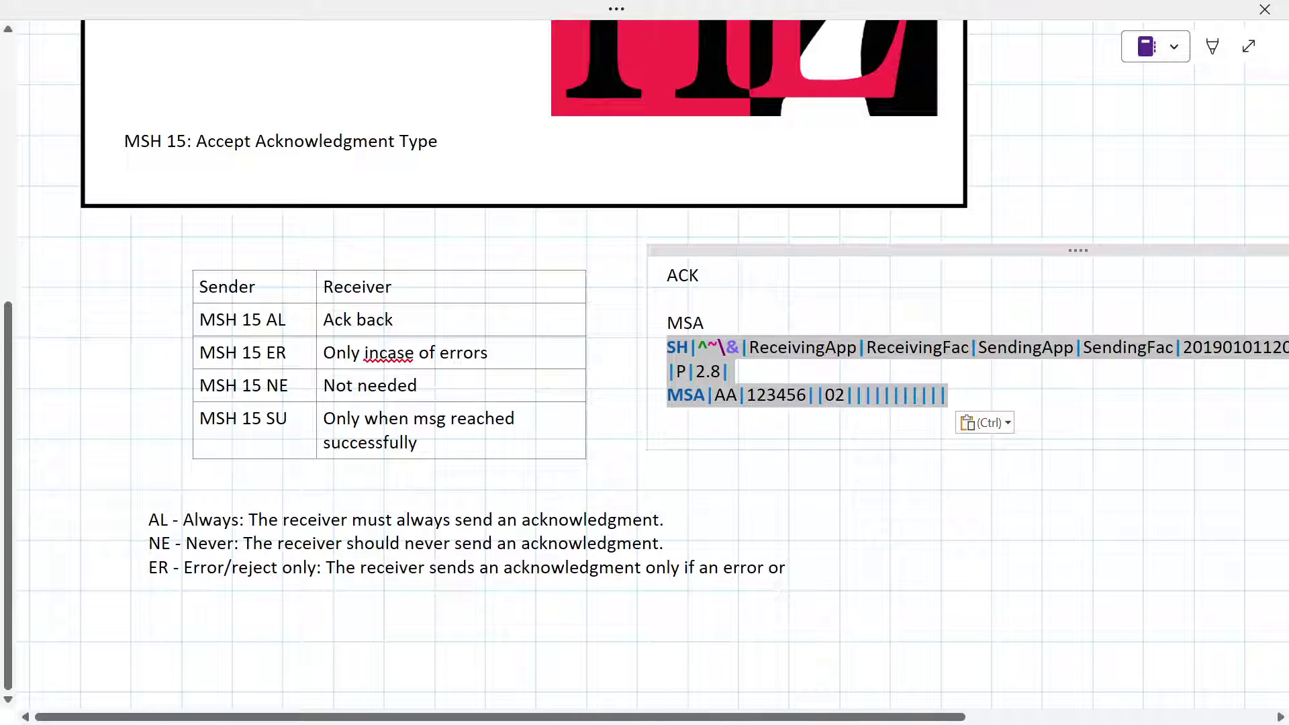
double_click(726, 396)
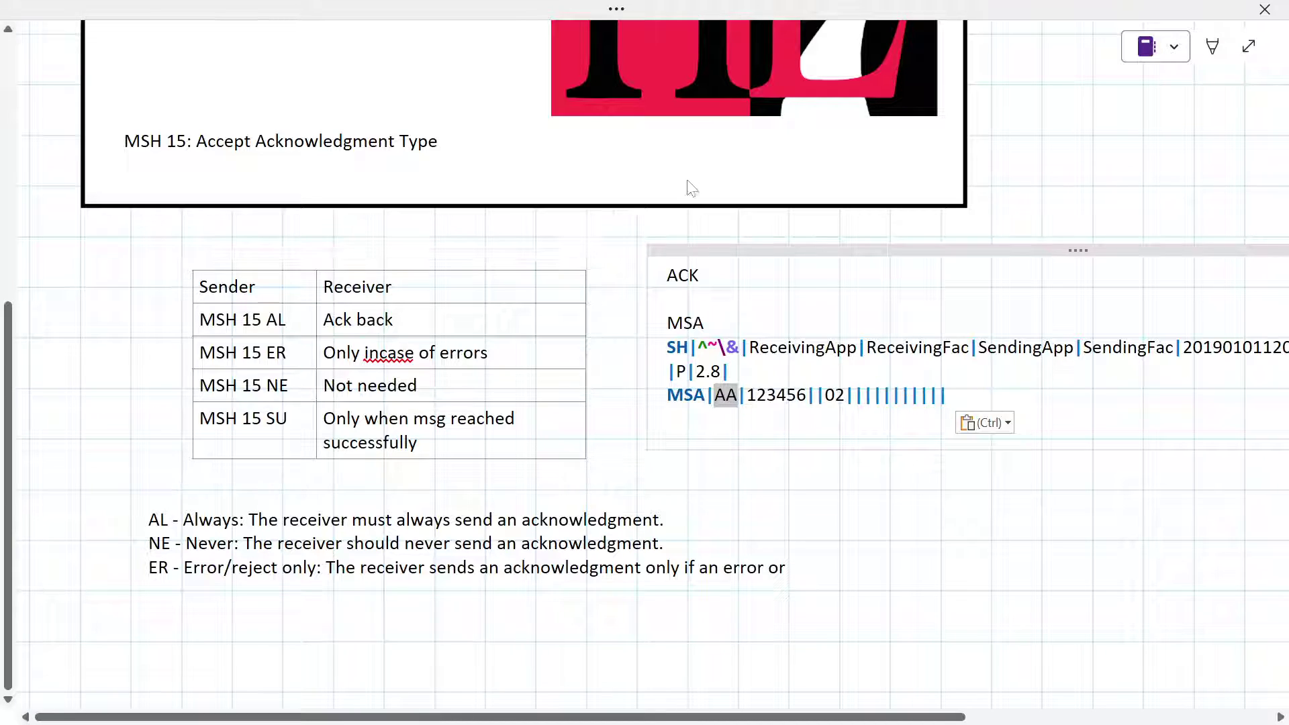
- Highlight "Accept Acknowledgment Type" in the MSH 15 caption below the page title
scroll(691, 188, up, 8)
scroll(692, 188, down, 3)
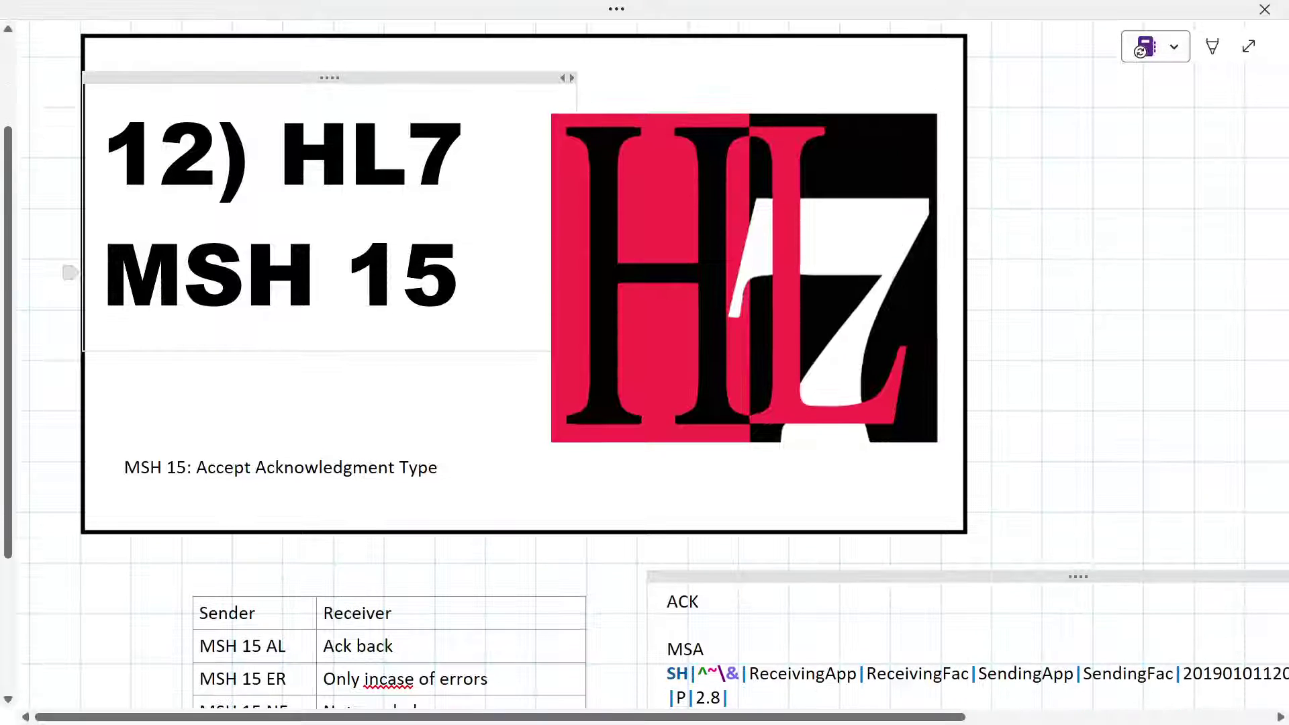
drag(437, 468, 196, 468)
scroll(389, 638, down, 2)
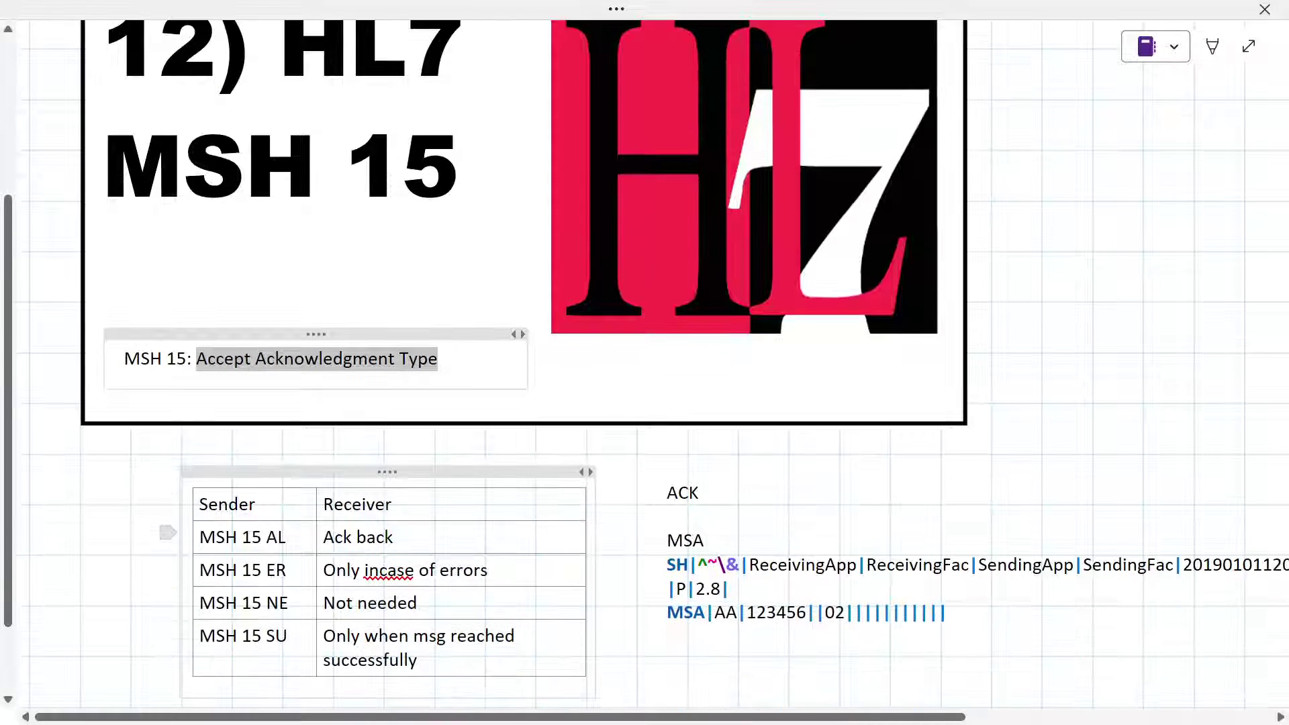
scroll(645, 362, up, 2)
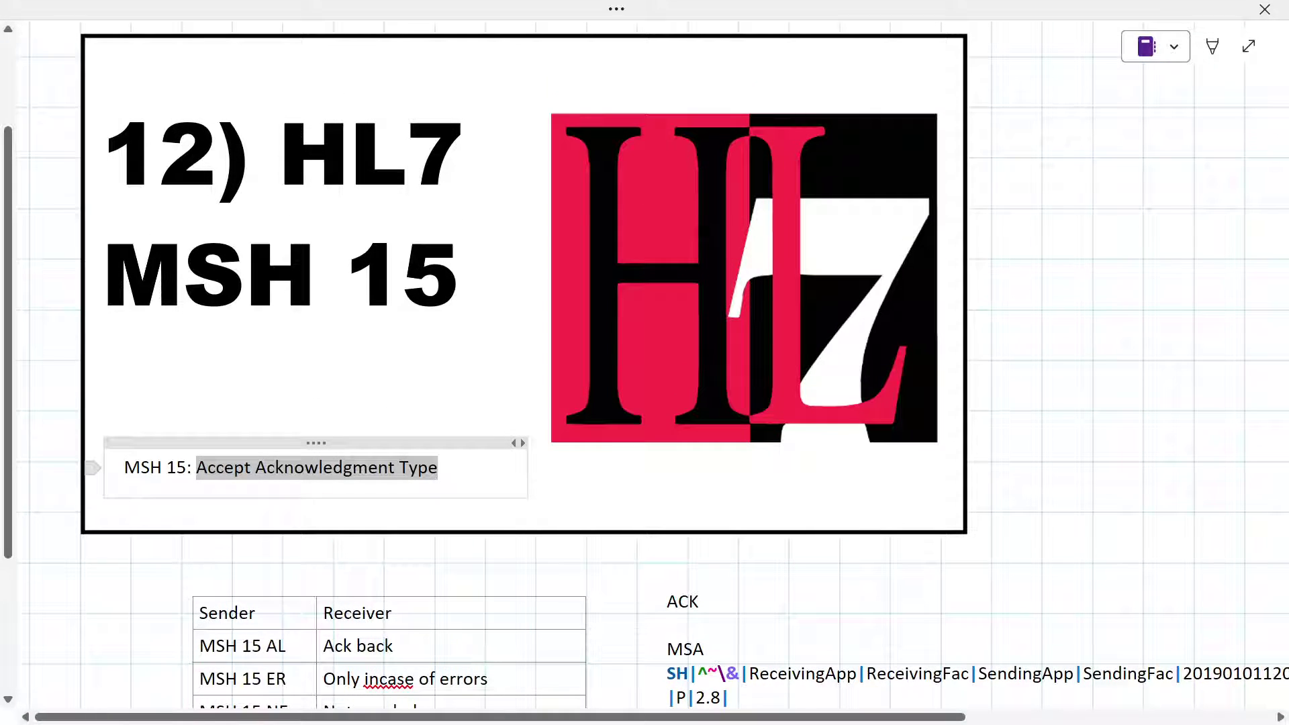
- Switch to HL7 Soup and review the Accept Acknowledgment Type (MSH-15) of the admit message in Sample HL7 Messages.txt
key(alt+Tab)
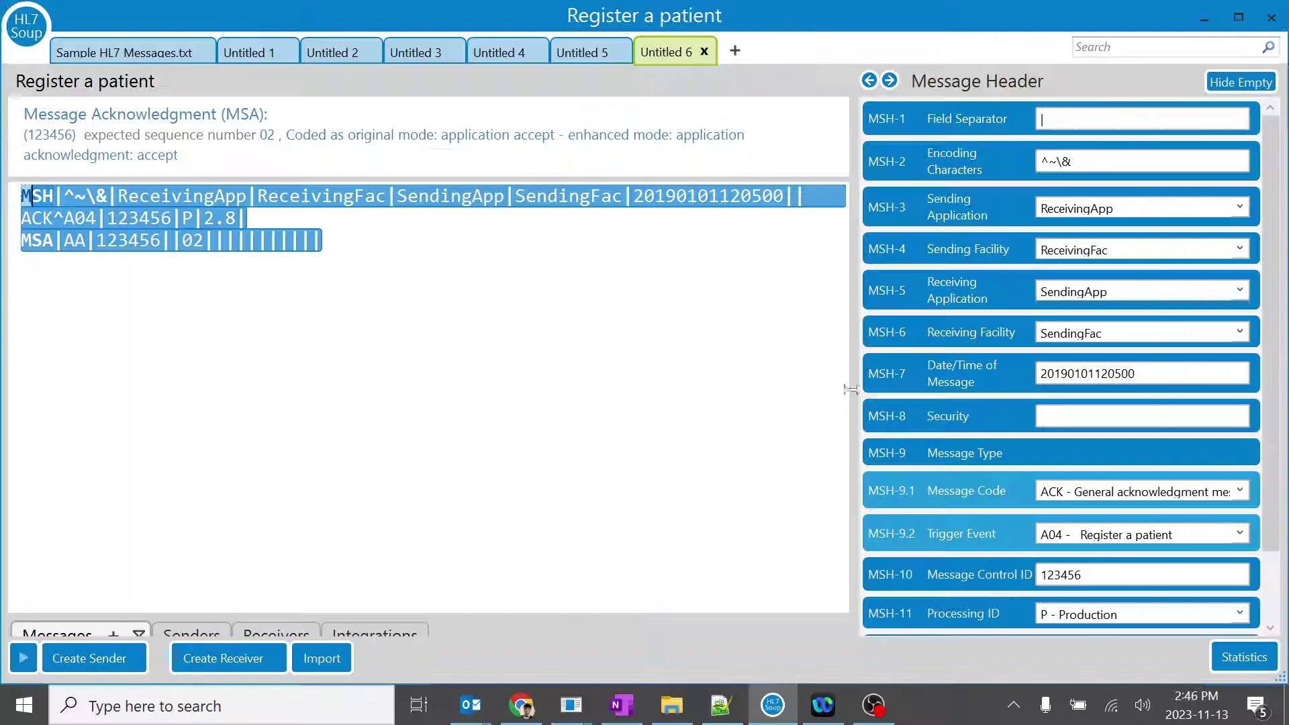
click(110, 49)
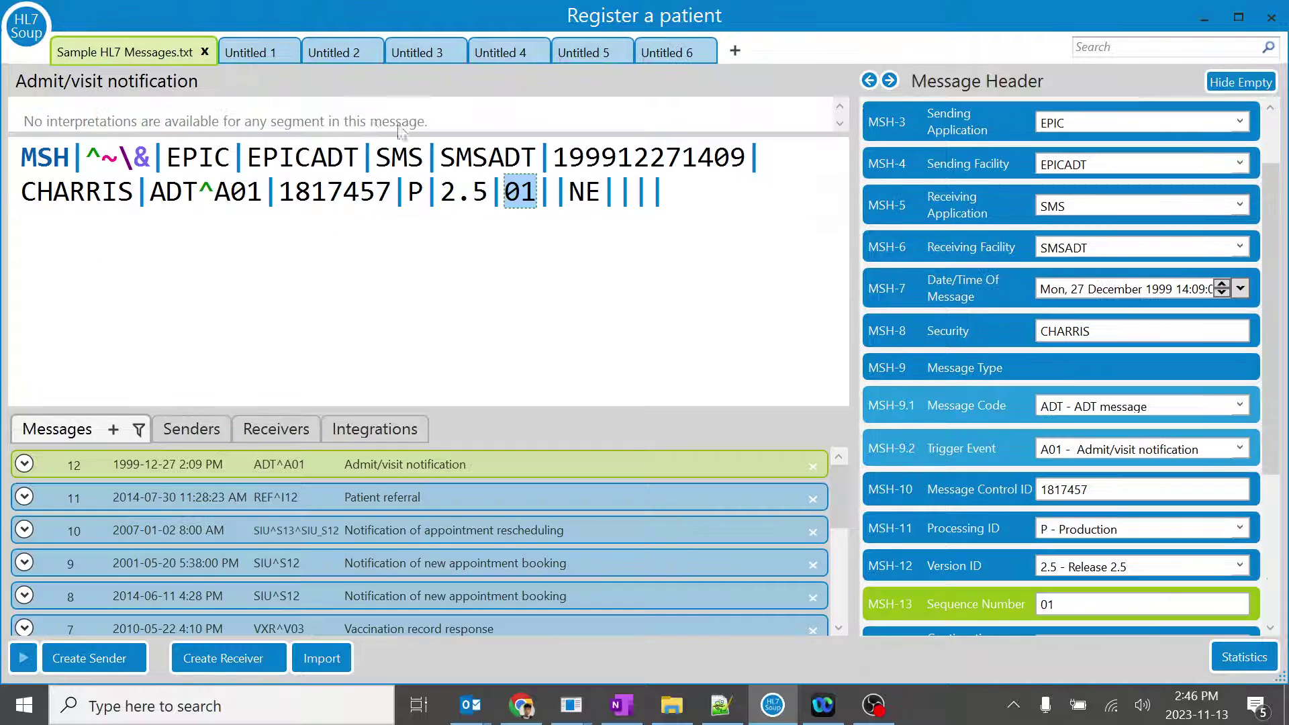
scroll(1009, 534, down, 3)
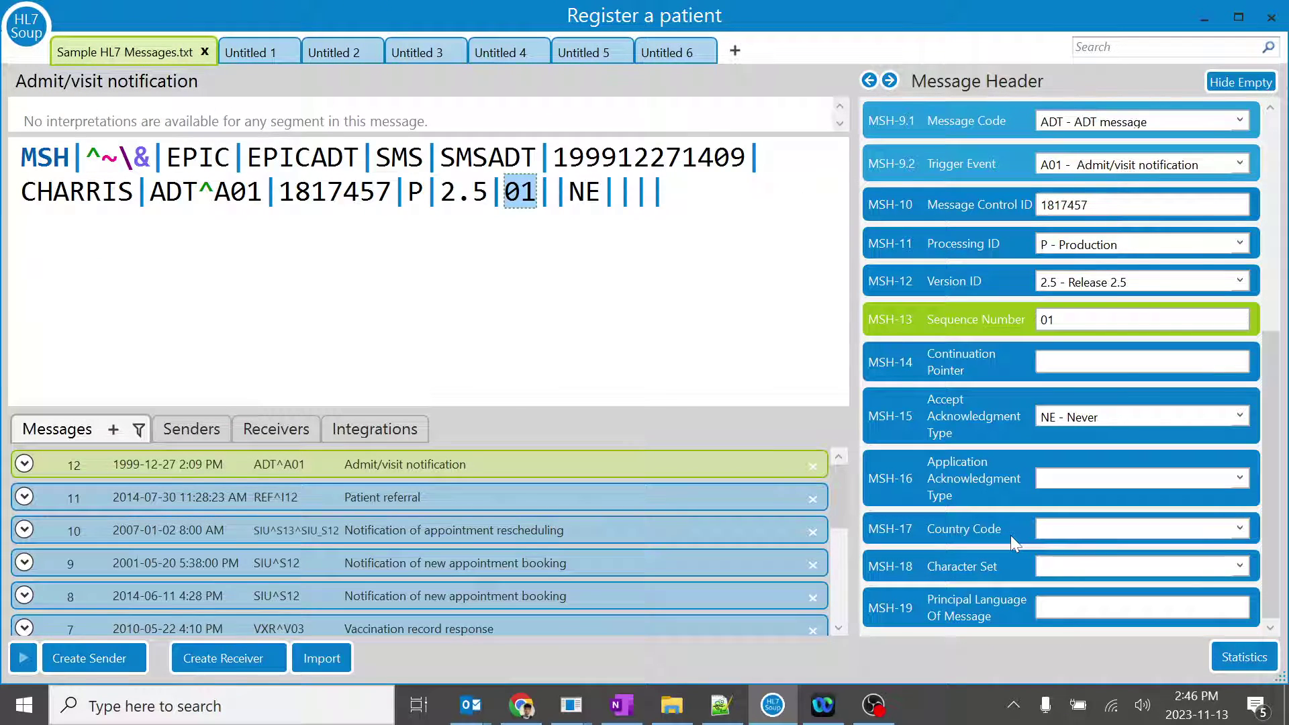